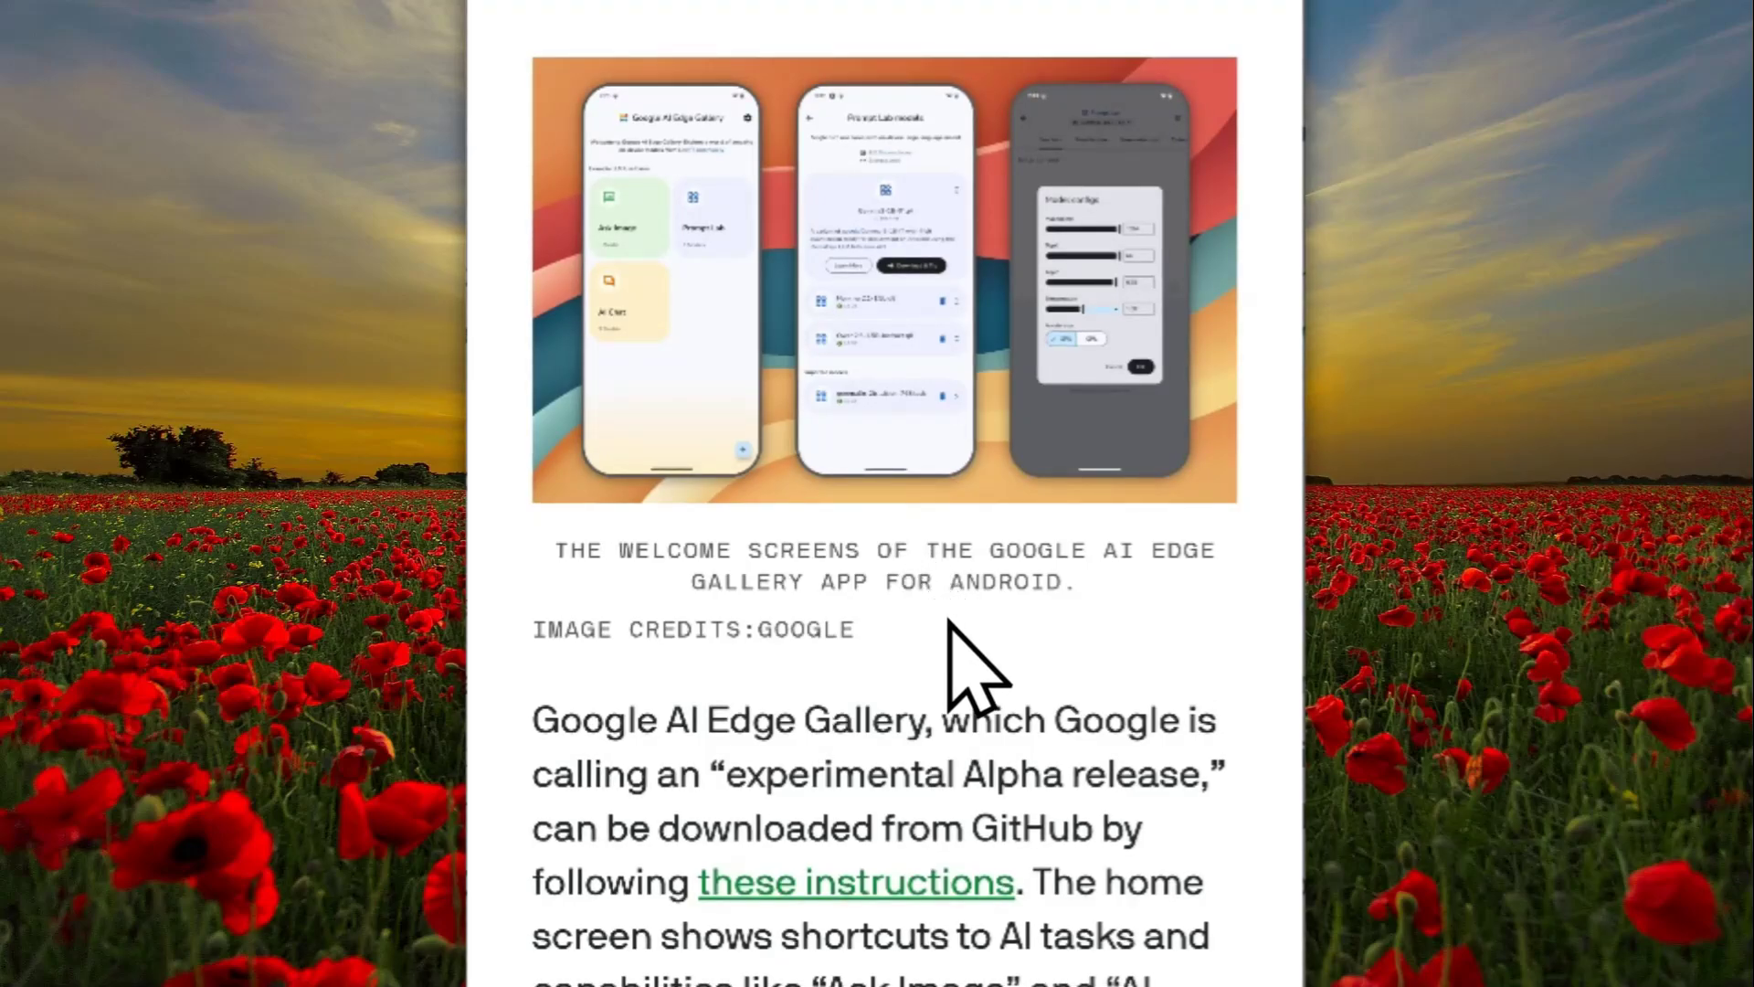
# Search Google for 'Google AI Edge Gallery' in a new browser tab
pyautogui.moveTo(920, 611); pyautogui.dragTo(911, 468)
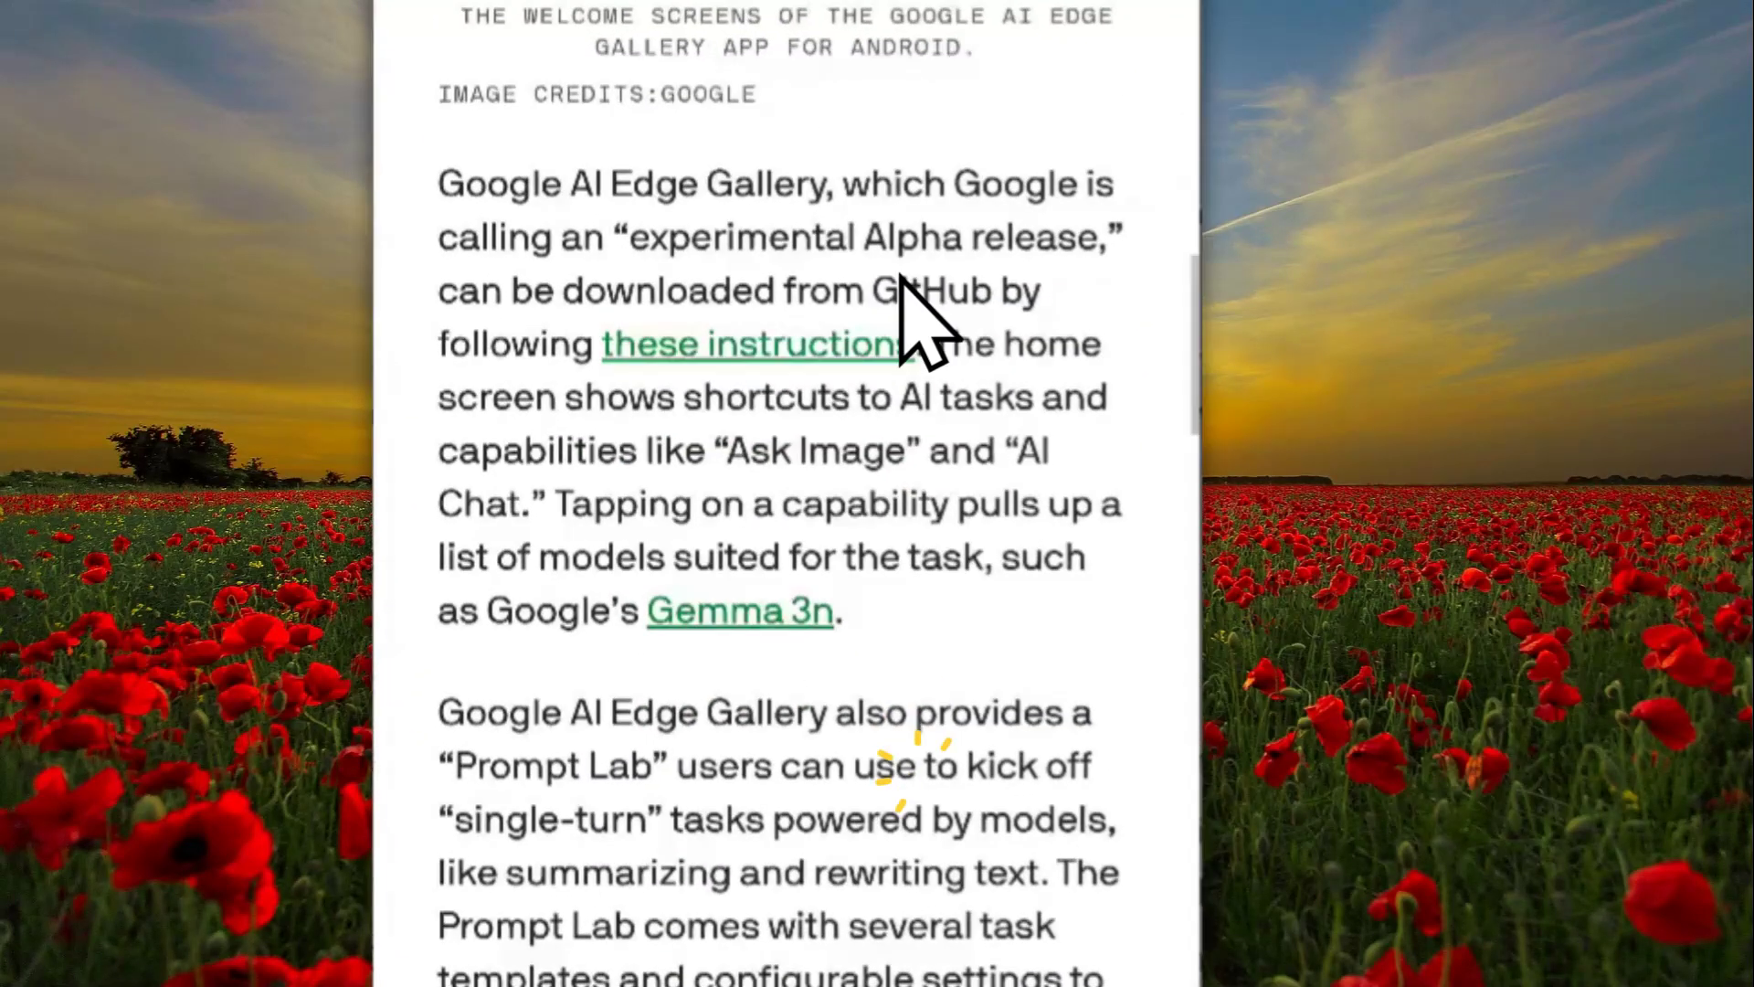
pyautogui.scroll(-4, 909, 588)
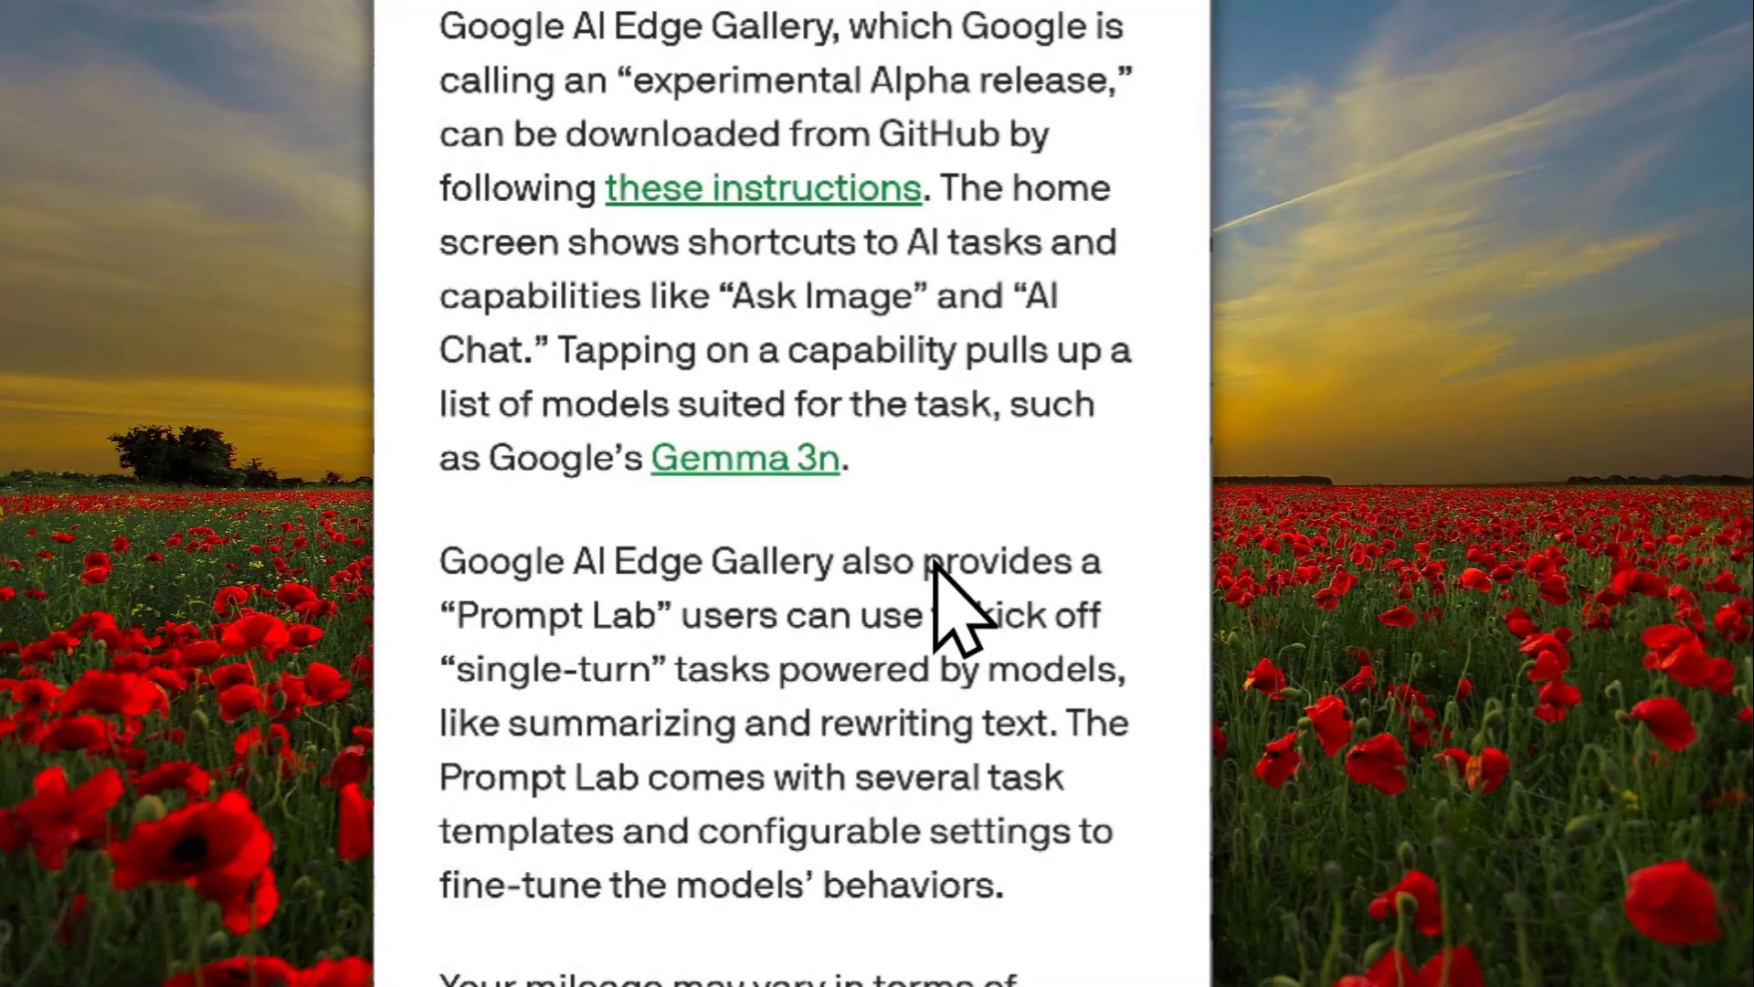
pyautogui.scroll(-4, 932, 588)
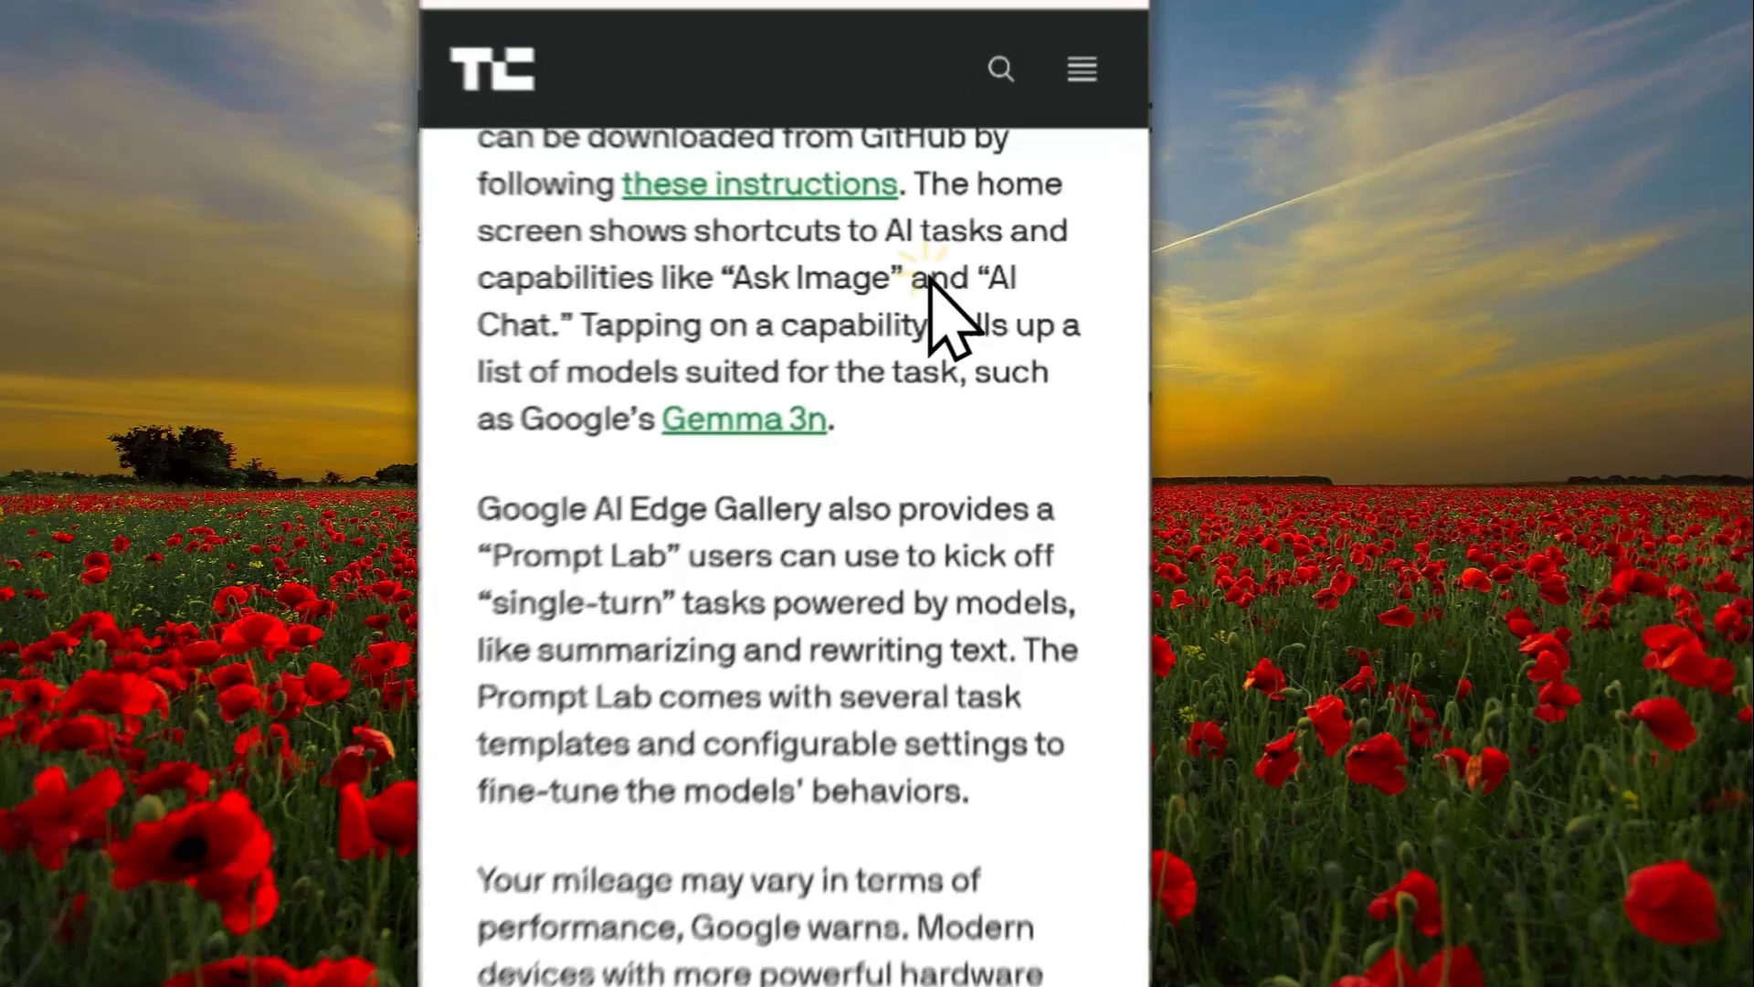
pyautogui.scroll(3, 969, 297)
pyautogui.click(864, 78)
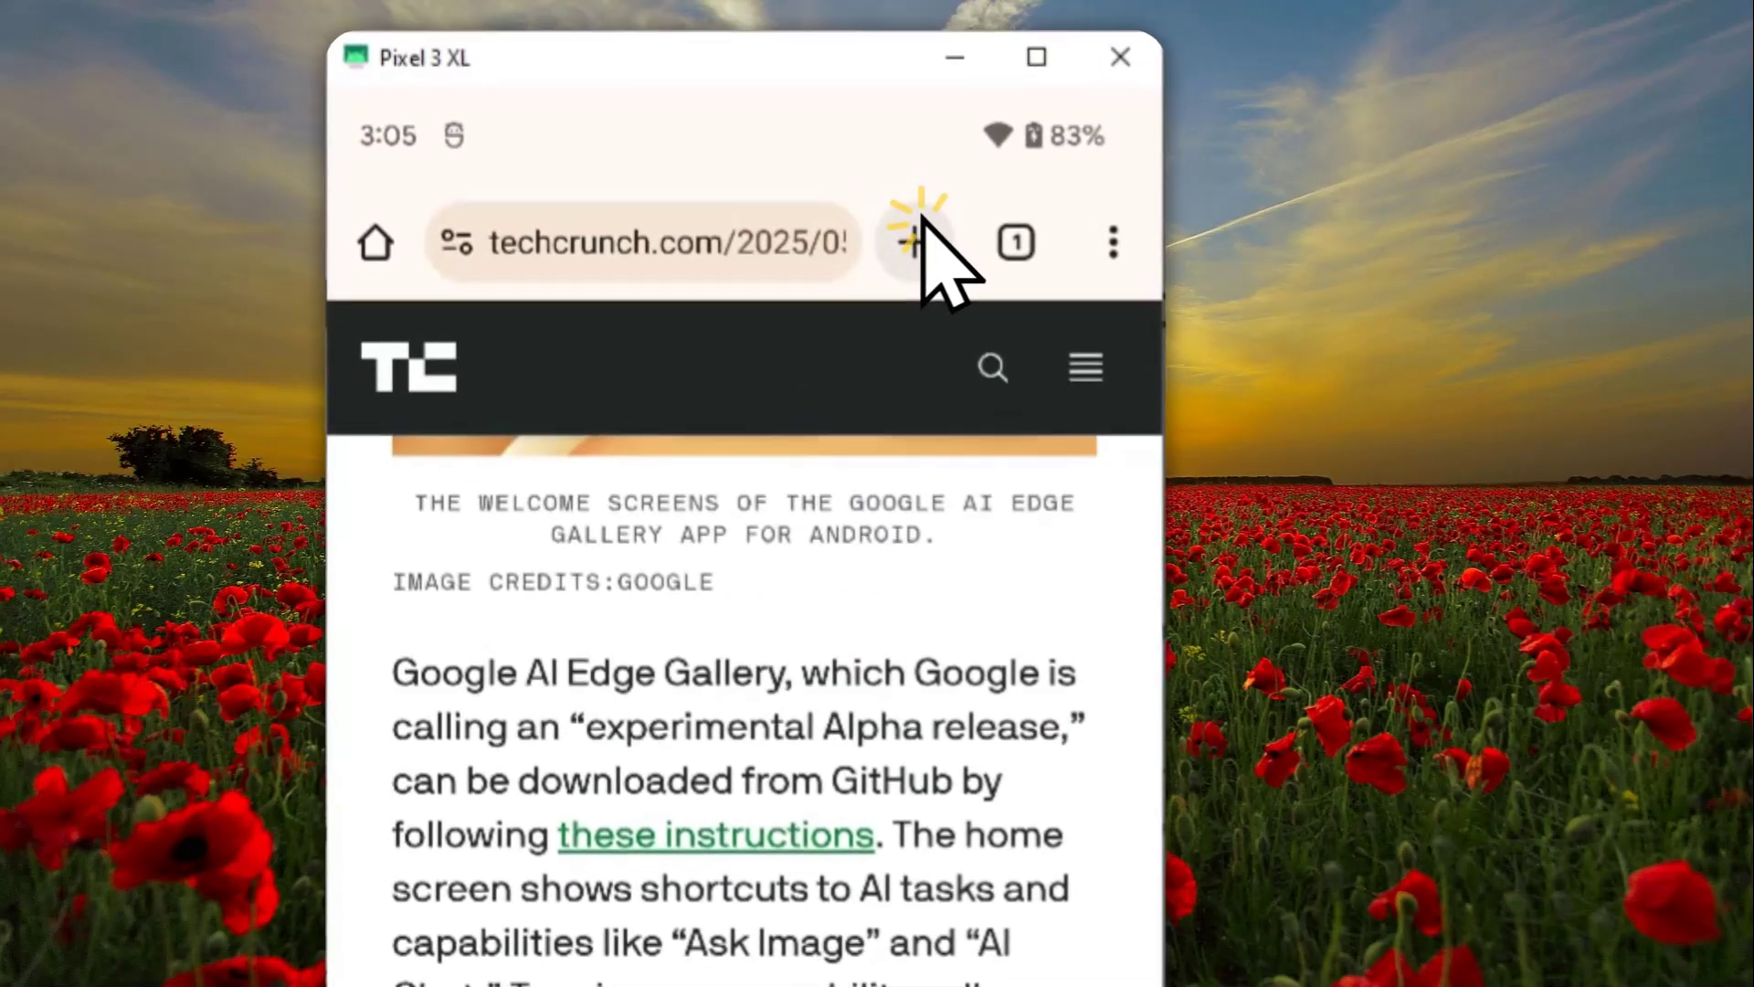
pyautogui.click(557, 402)
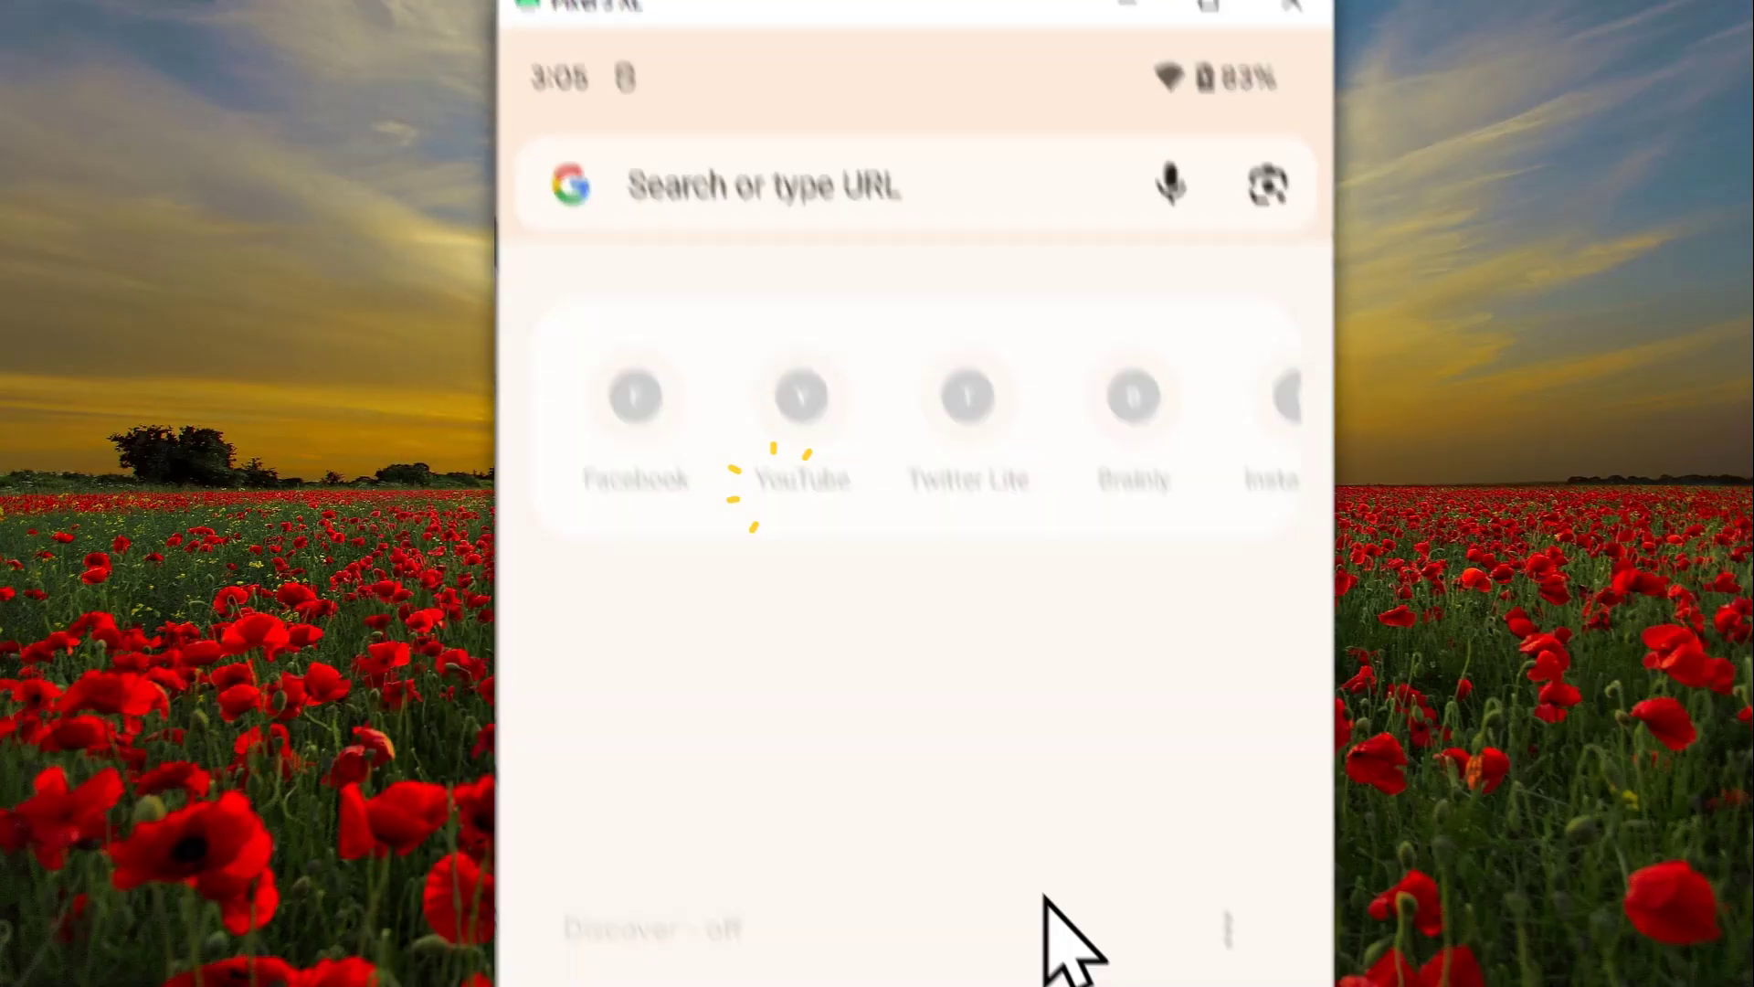
pyautogui.write('Google AI E')
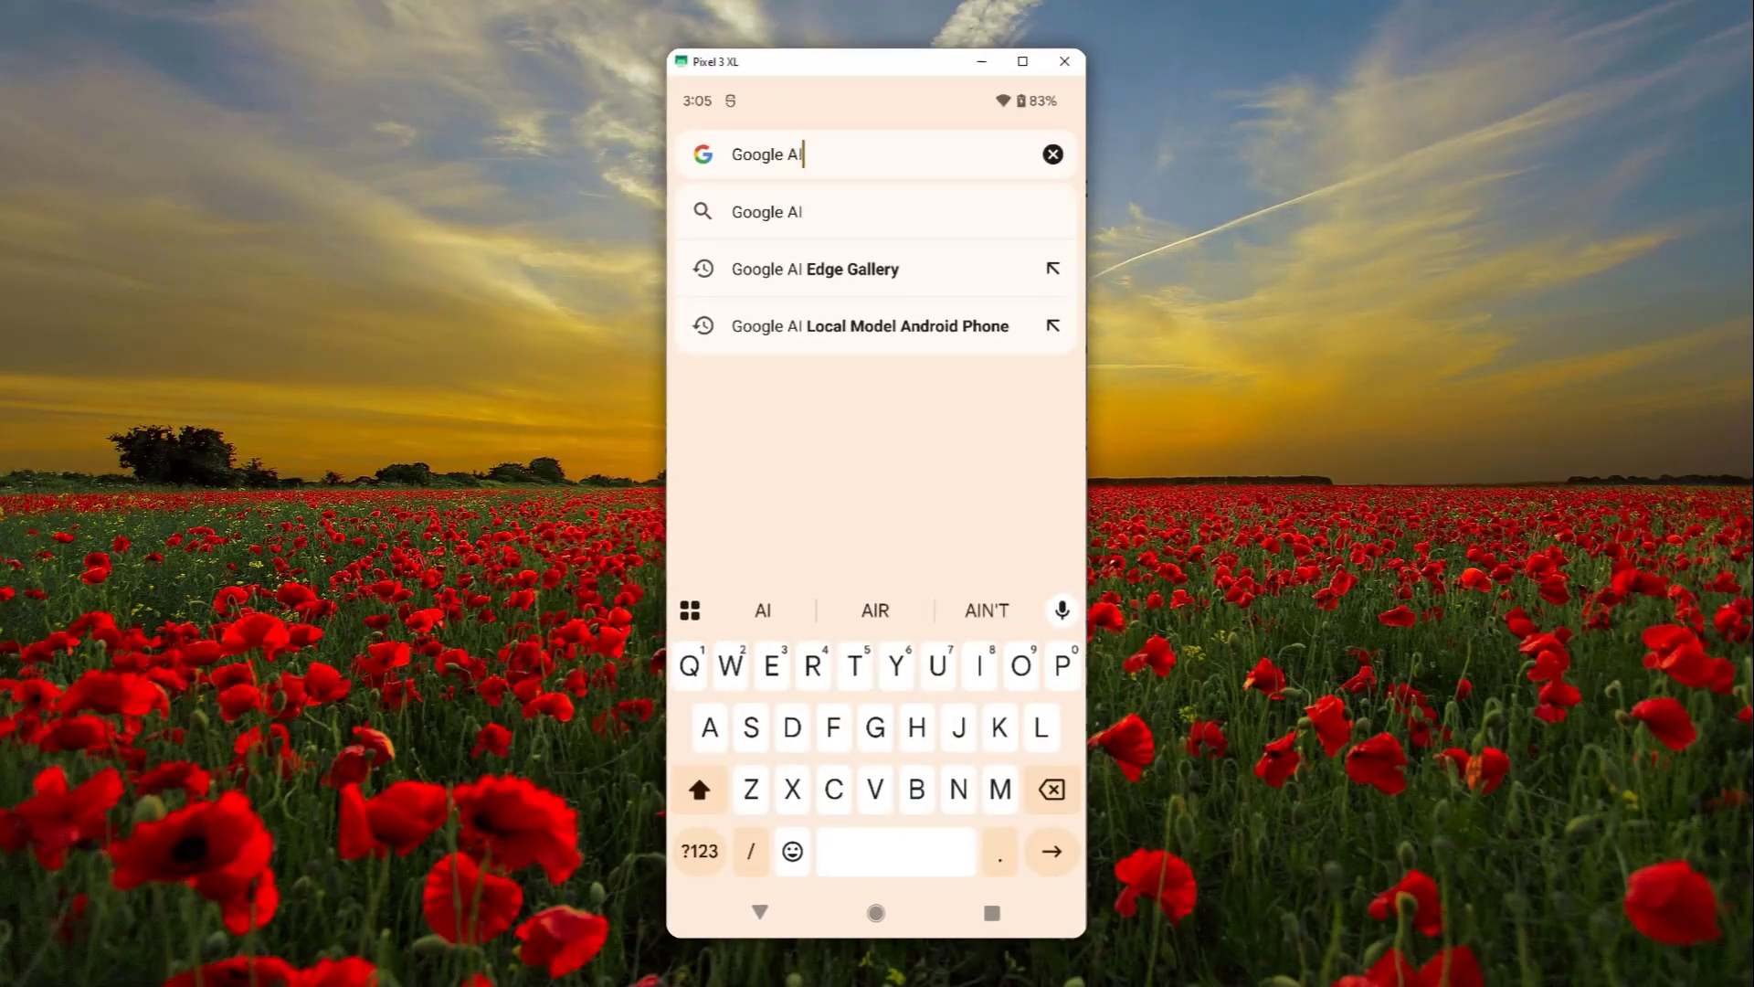
pyautogui.write('dge ')
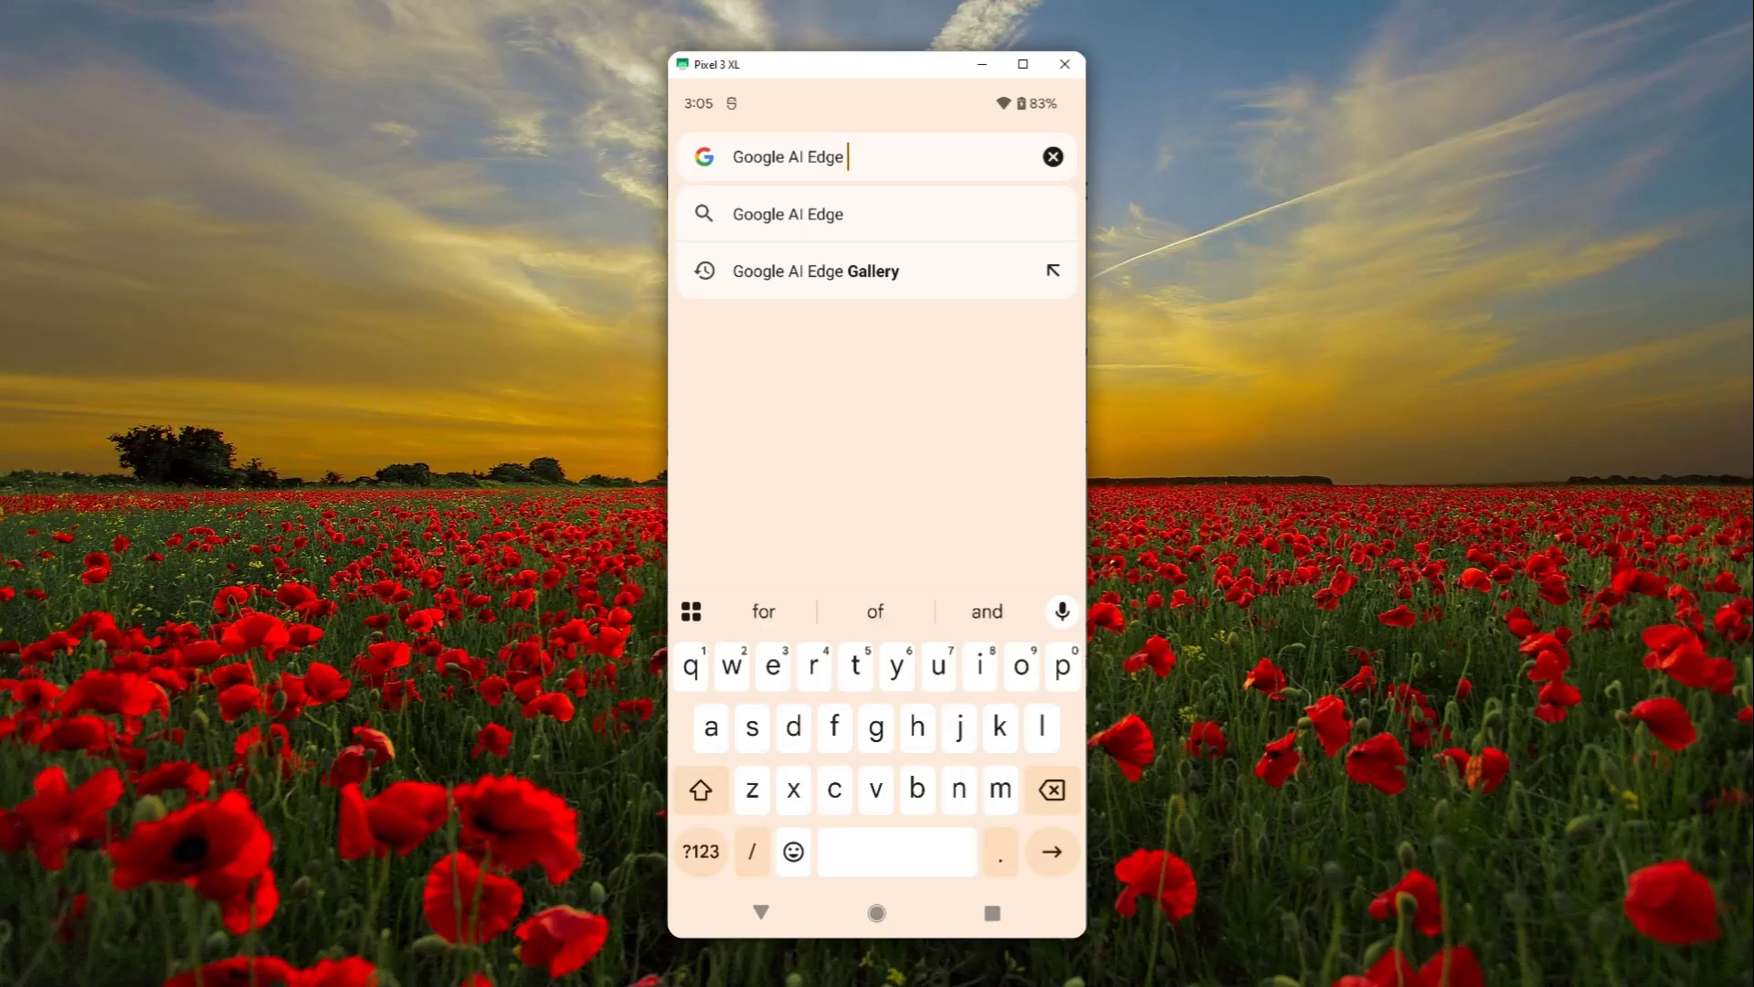
pyautogui.write('Gallery')
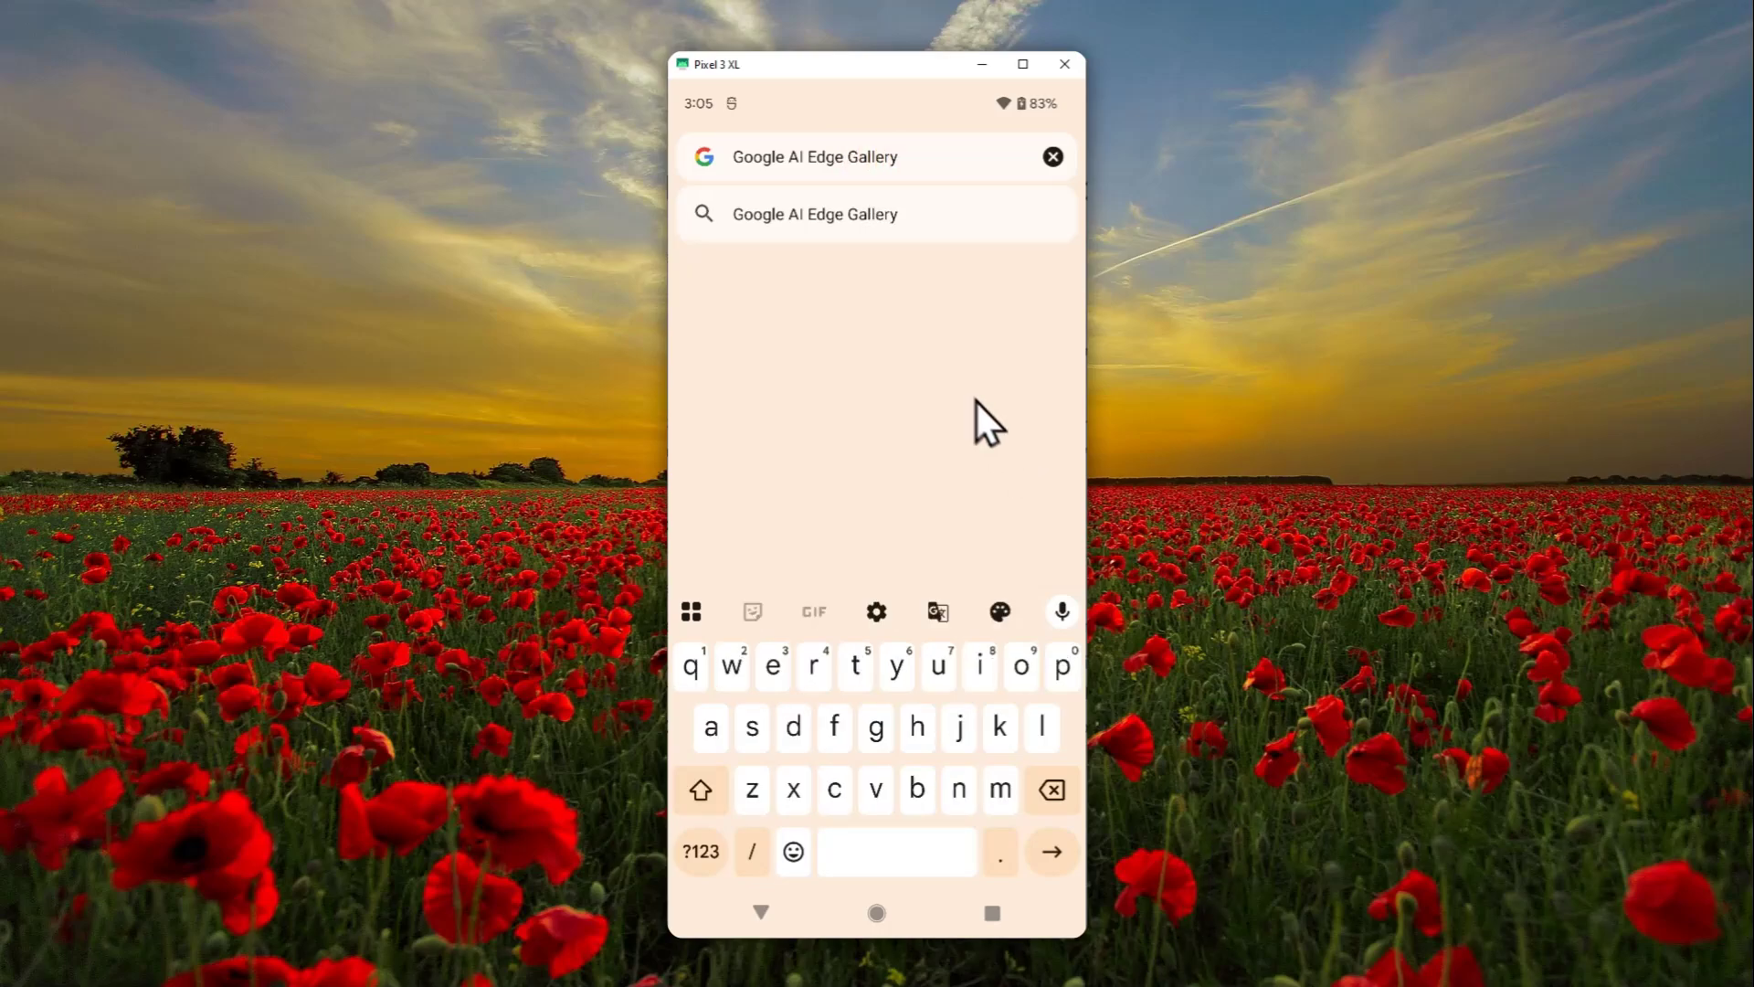
pyautogui.click(827, 220)
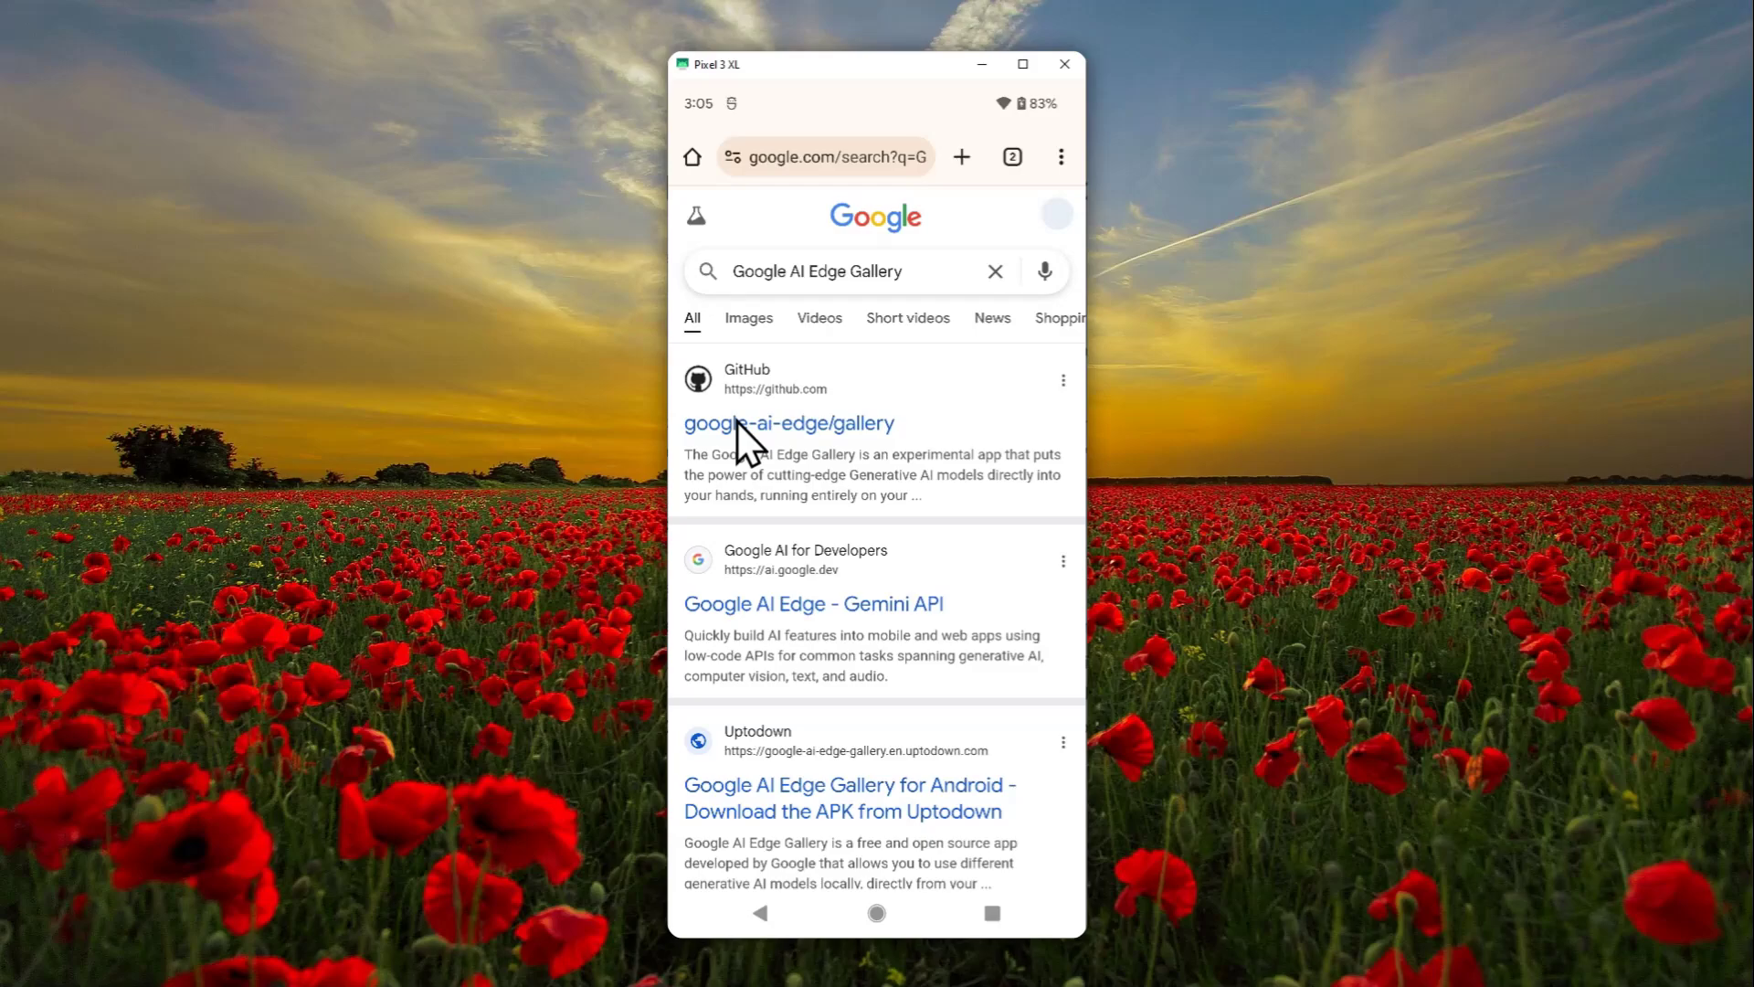
# Open the google-ai-edge/gallery GitHub repository and download its latest APK
pyautogui.click(850, 420)
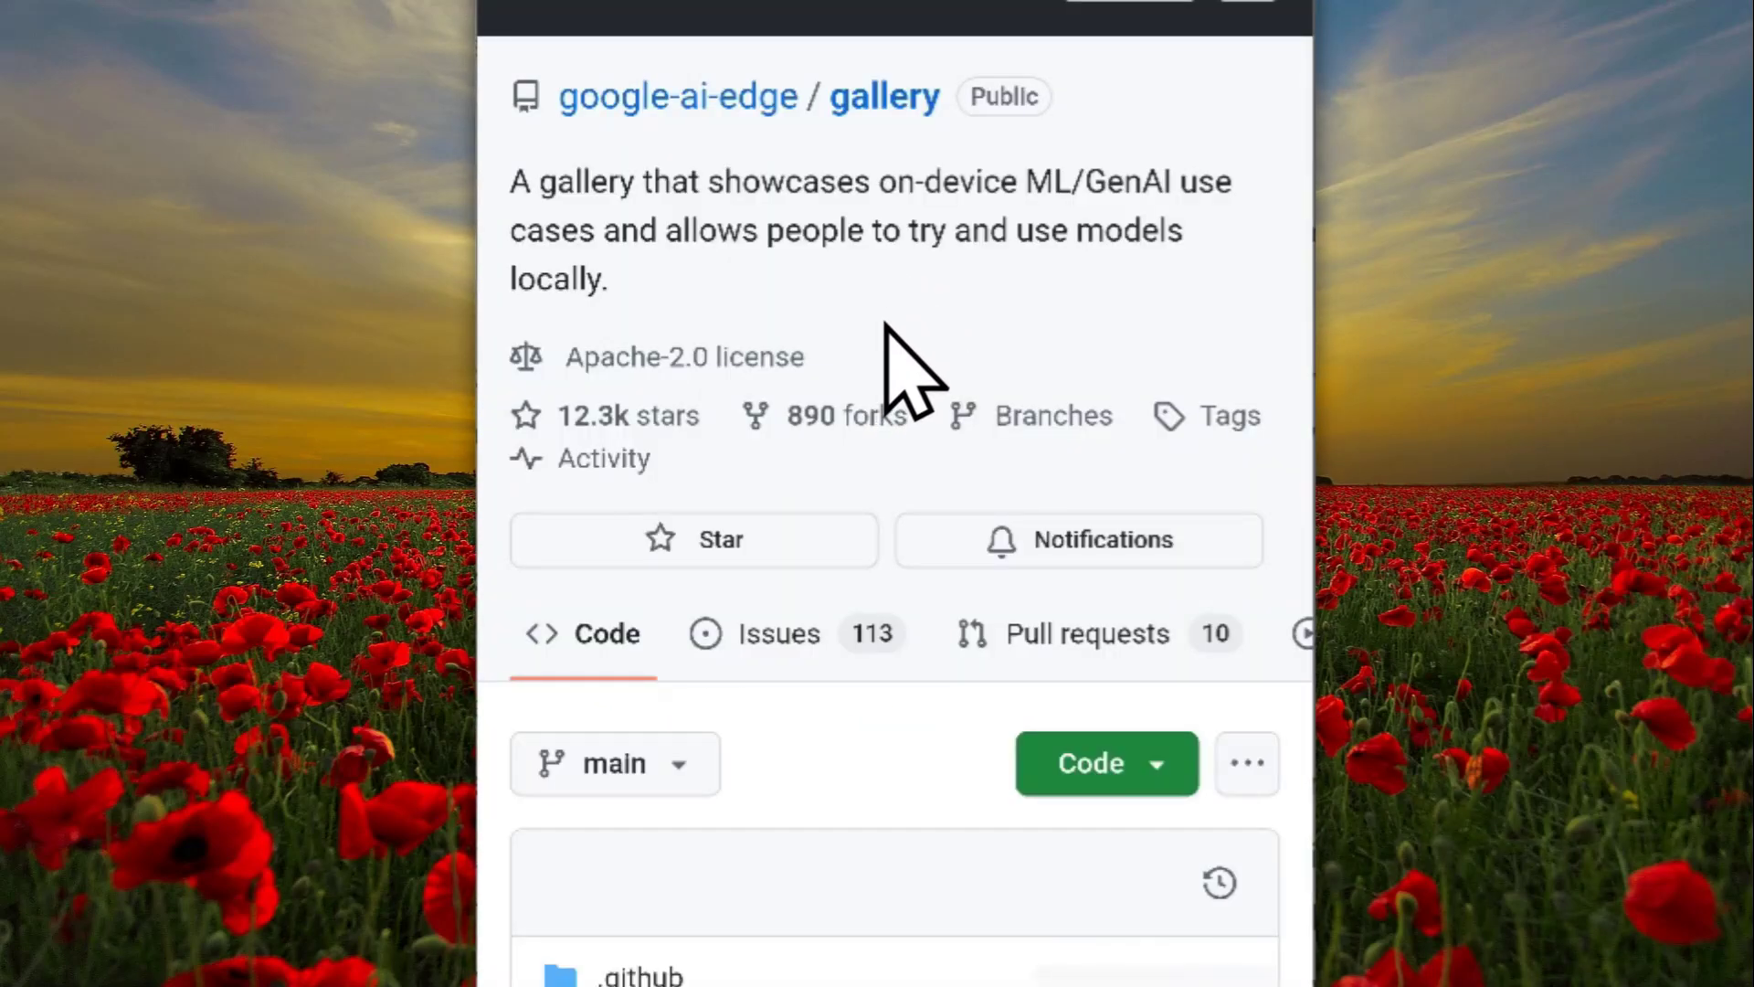
pyautogui.scroll(-20, 892, 752)
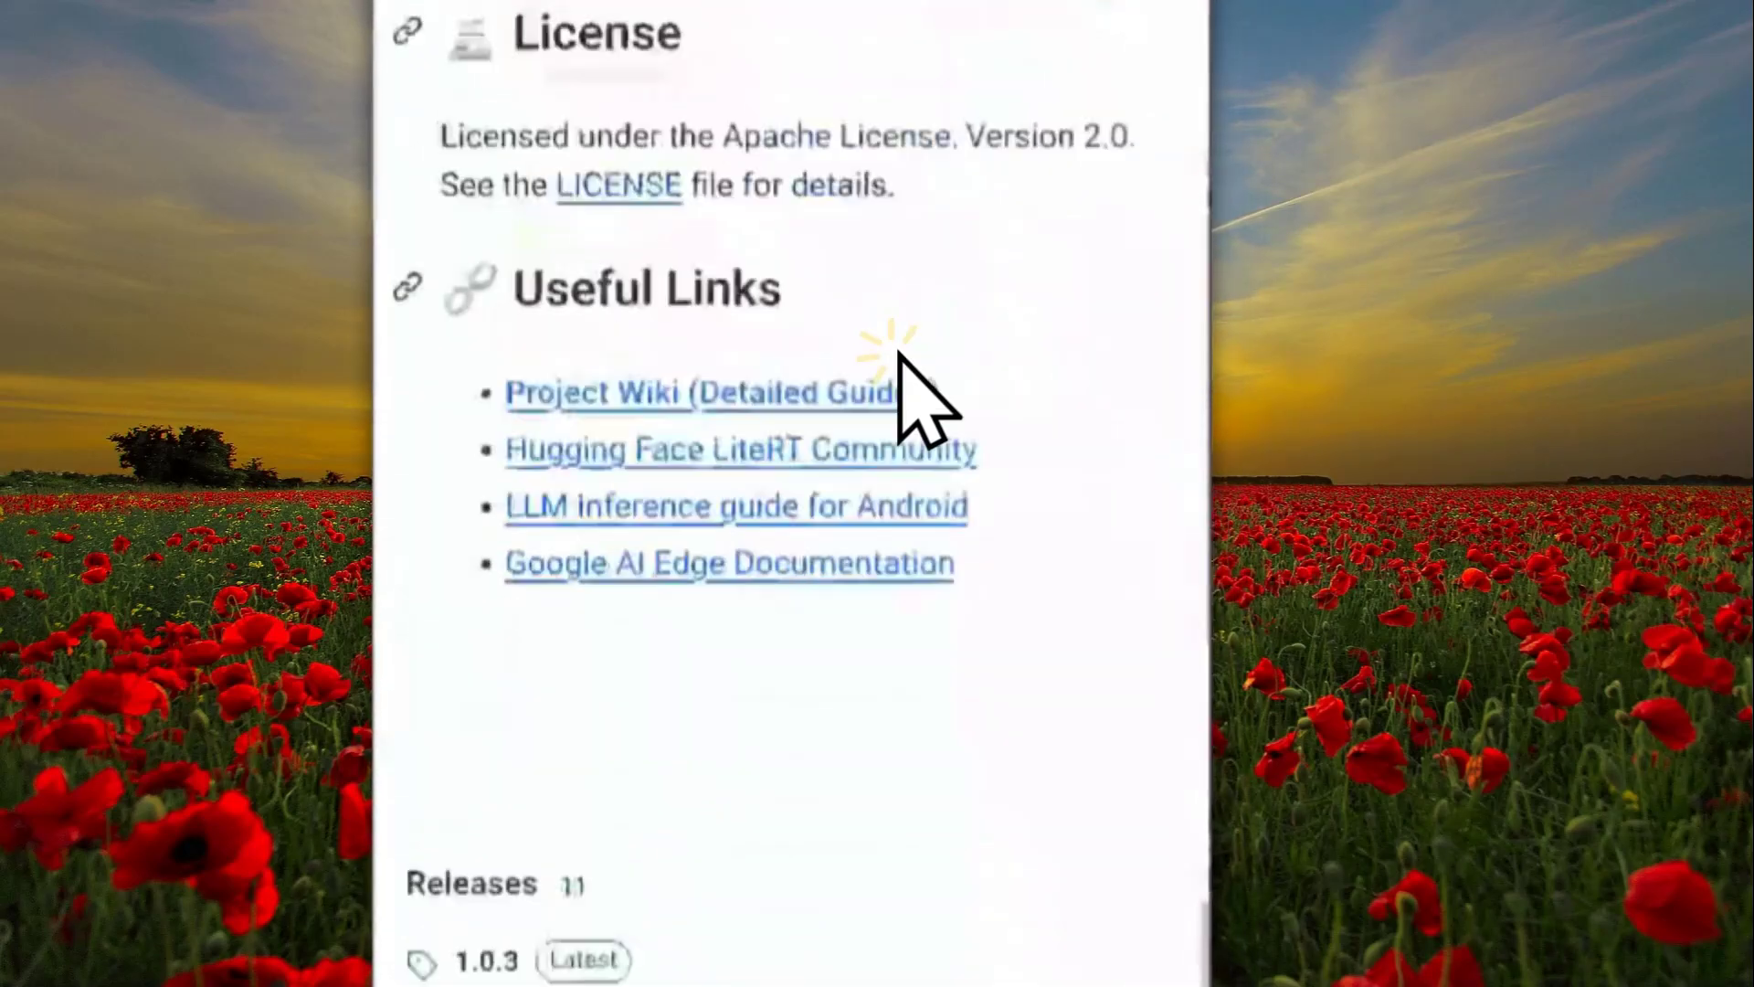
pyautogui.scroll(5, 891, 411)
pyautogui.scroll(10, 859, 740)
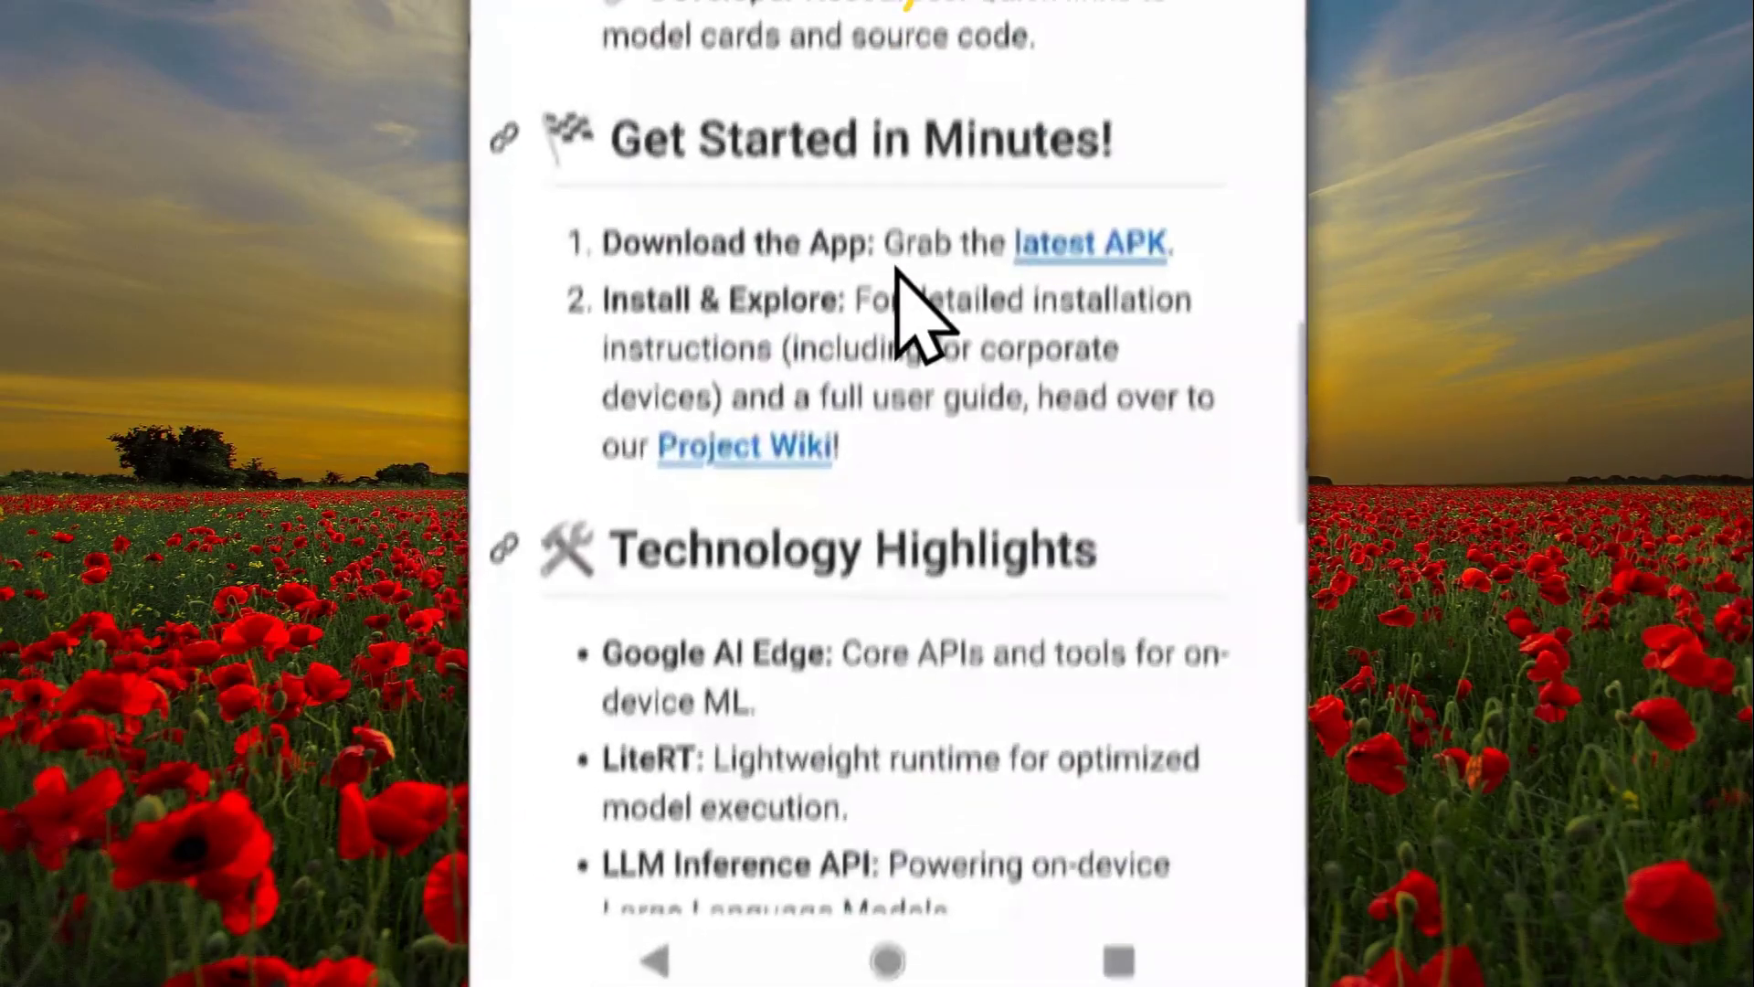
pyautogui.scroll(-6, 892, 396)
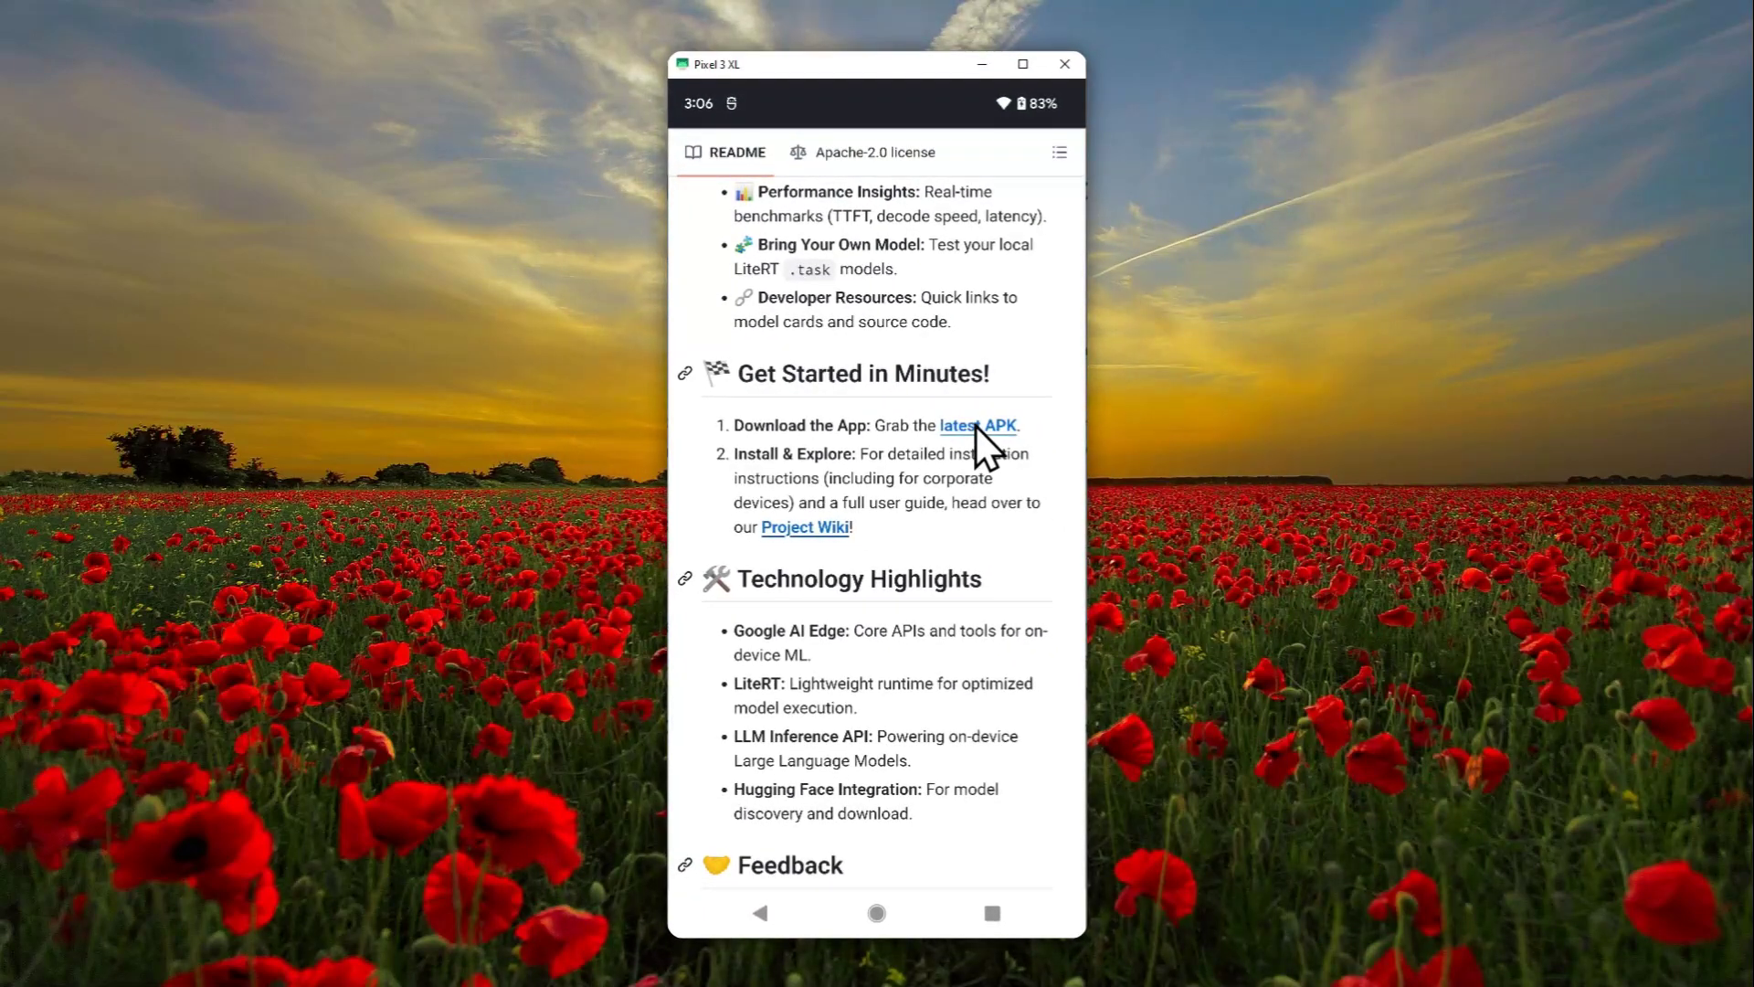
pyautogui.click(983, 425)
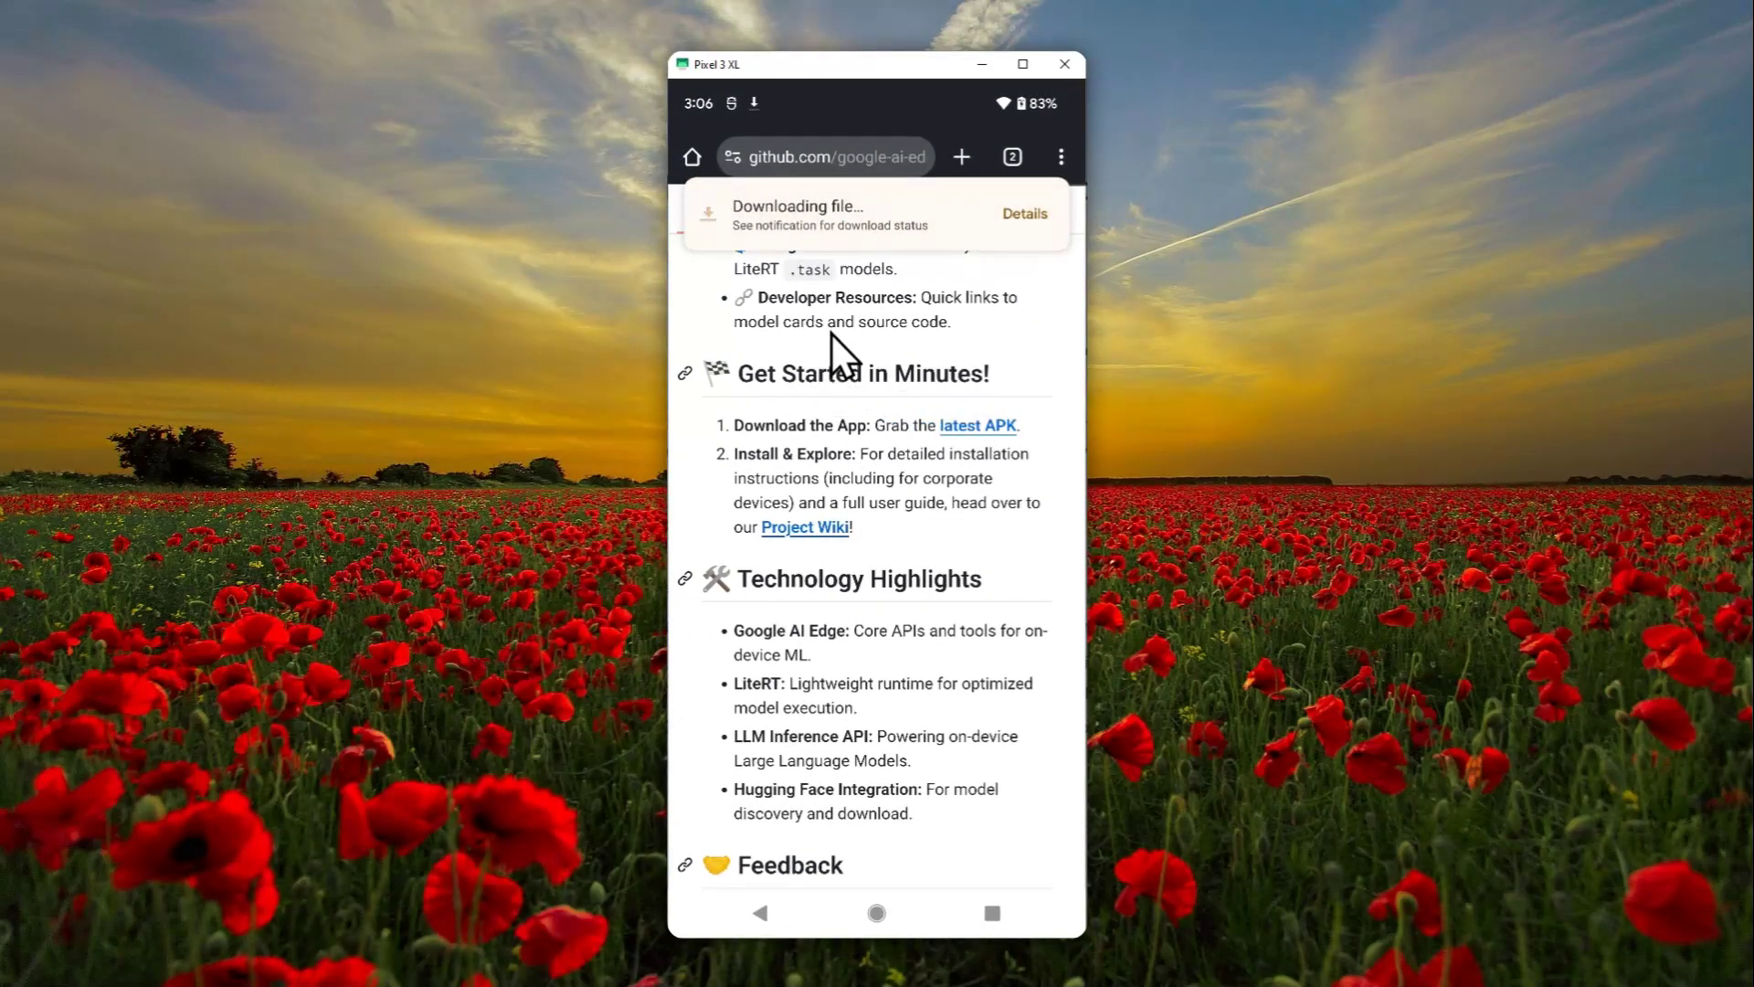
# Check the 115.02 MB APK download in notifications and return to the repository page
pyautogui.moveTo(834, 101); pyautogui.dragTo(895, 499)
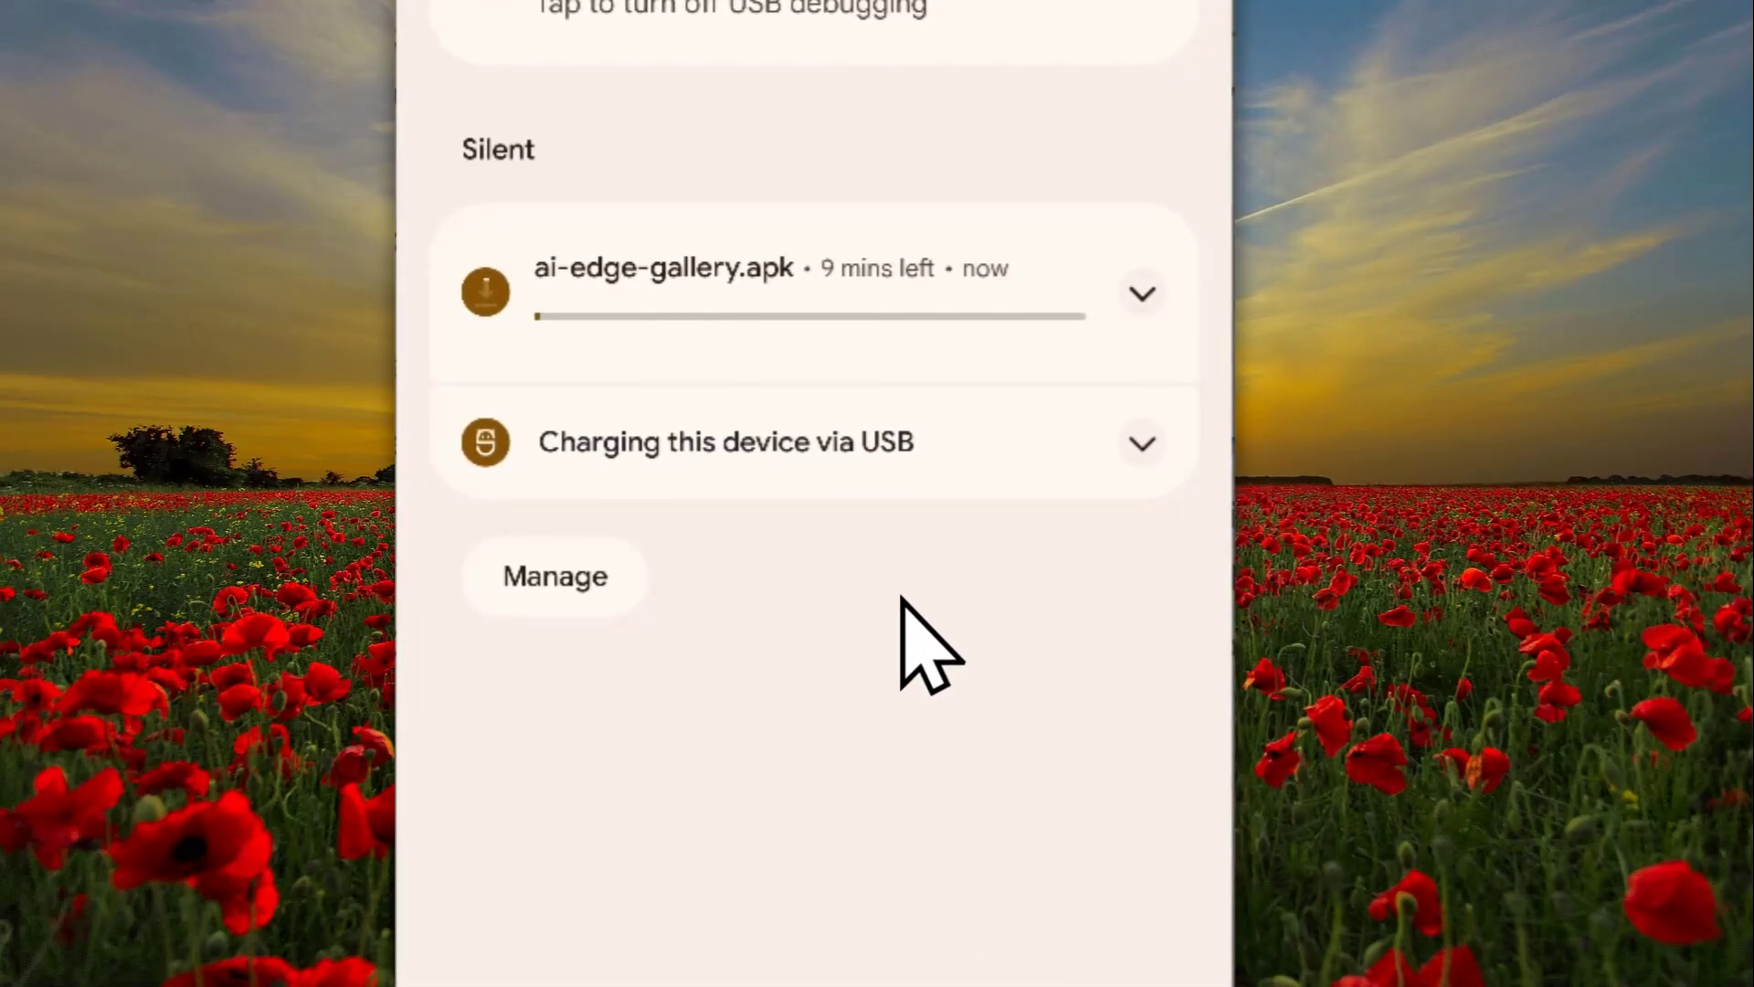
pyautogui.moveTo(881, 685); pyautogui.dragTo(893, 176)
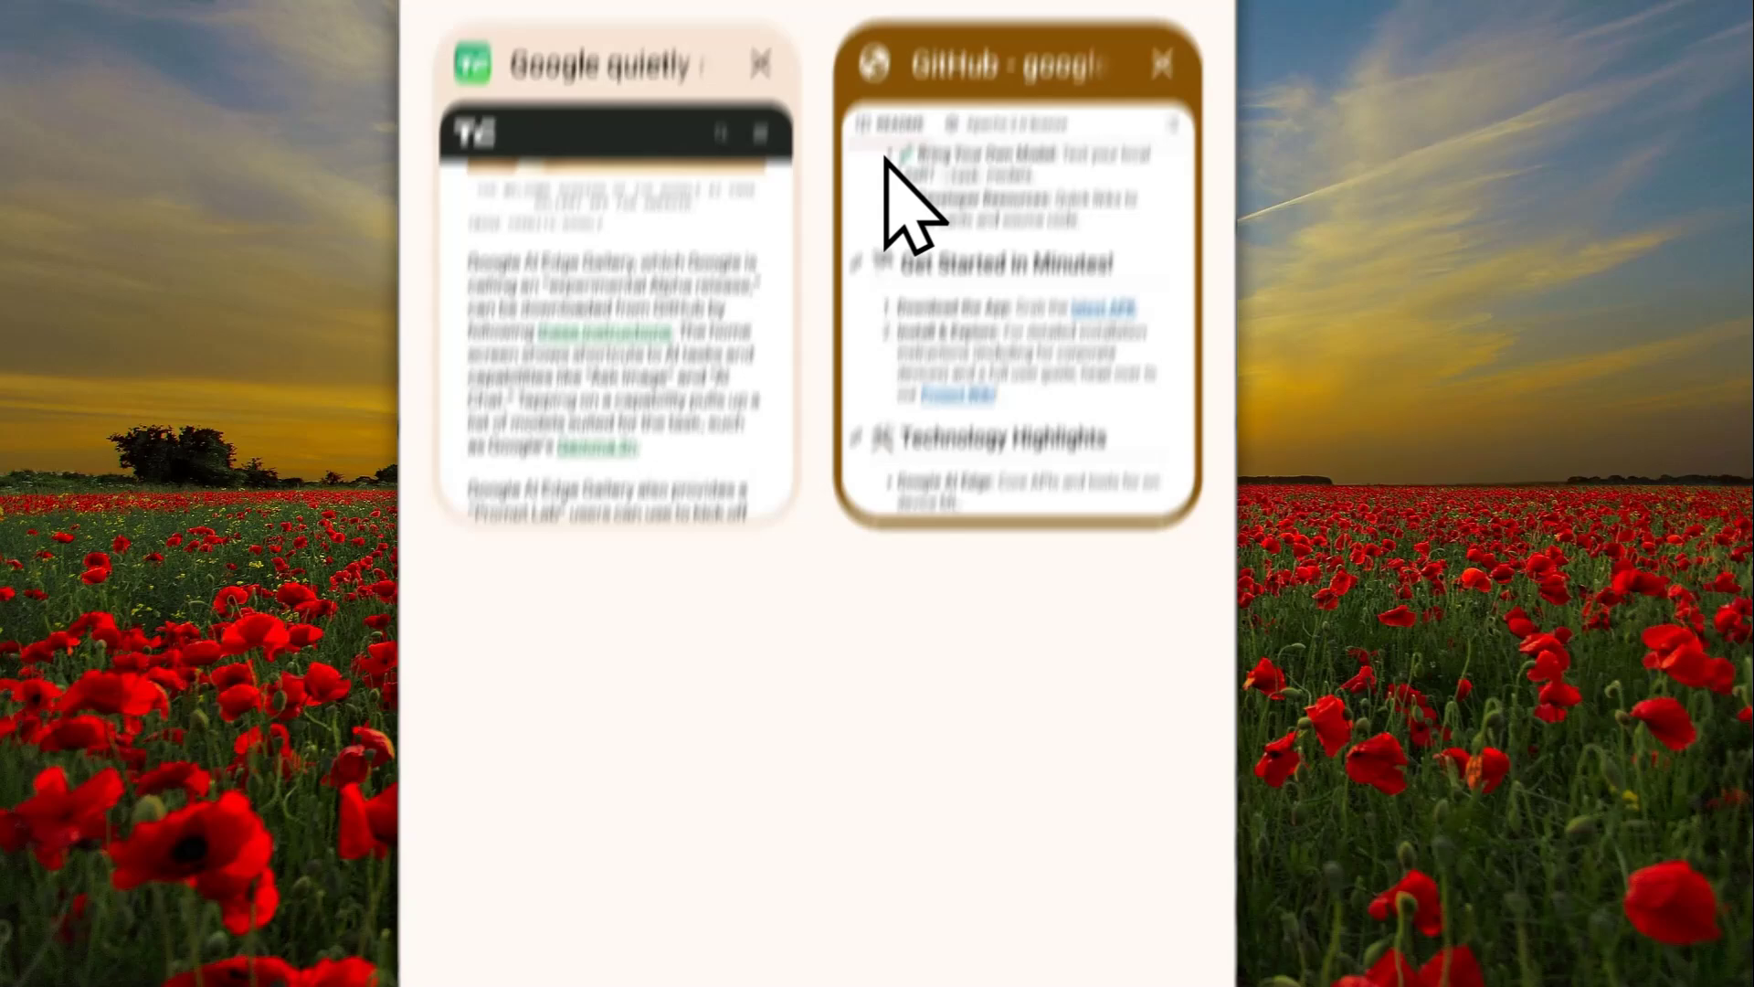
pyautogui.click(974, 498)
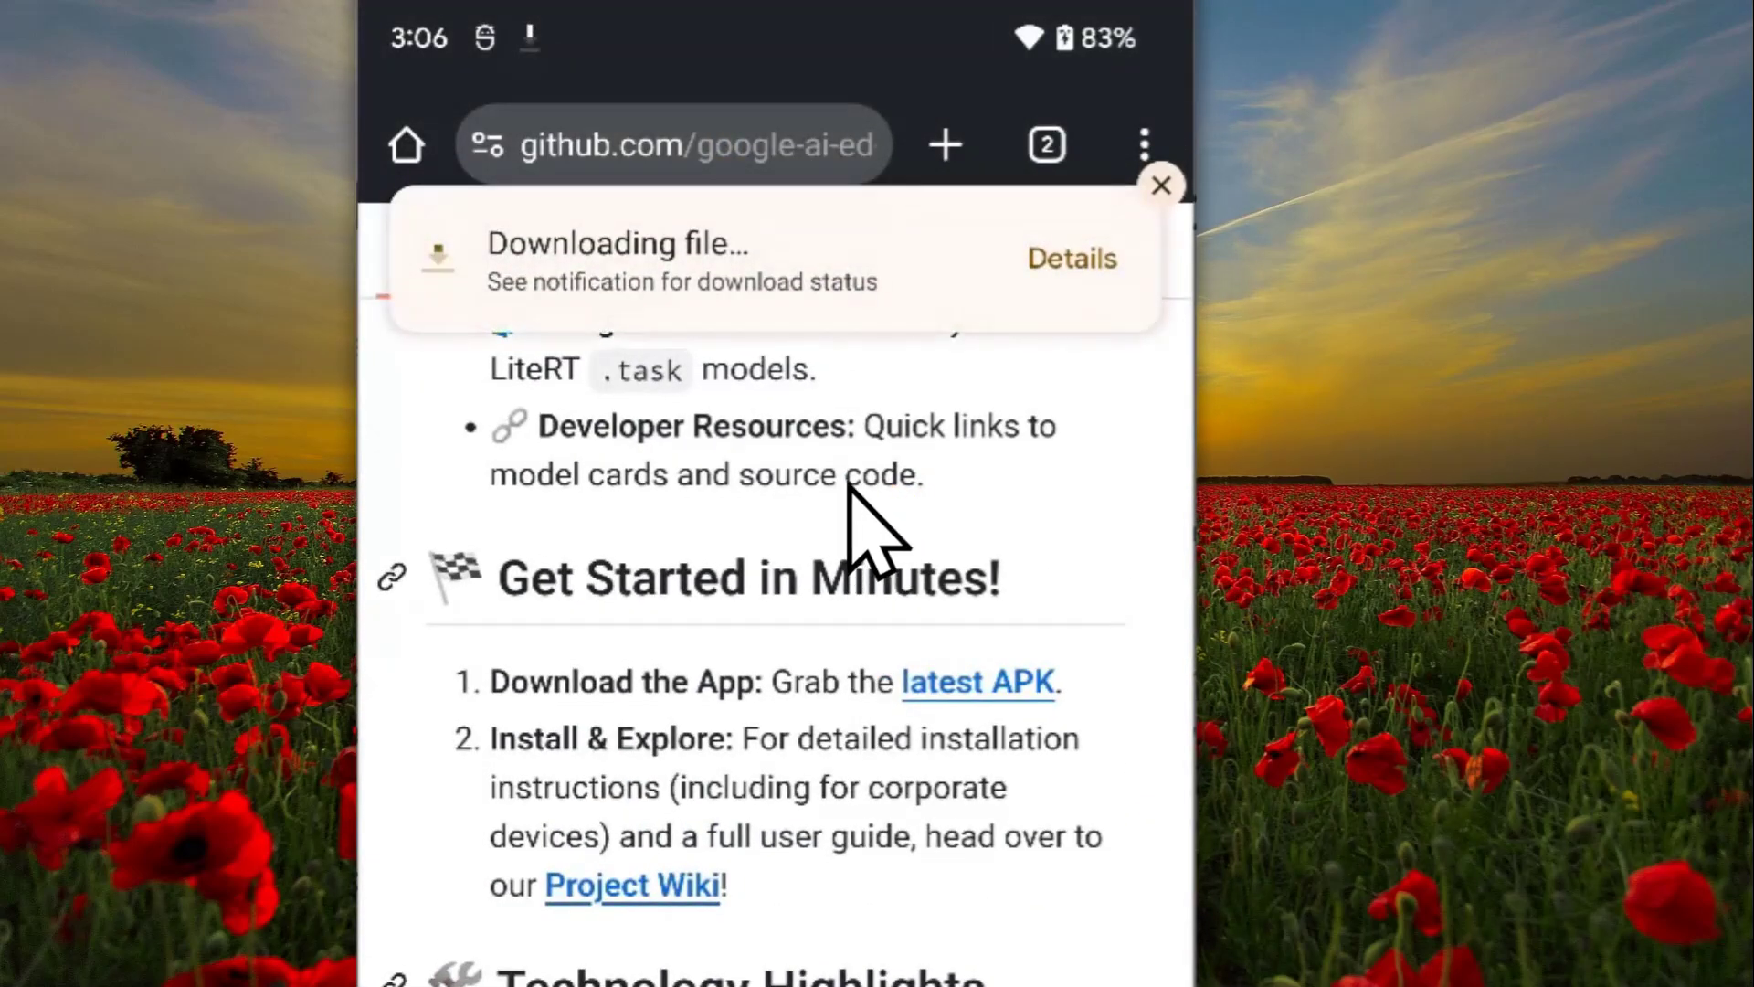
pyautogui.scroll(-10, 850, 823)
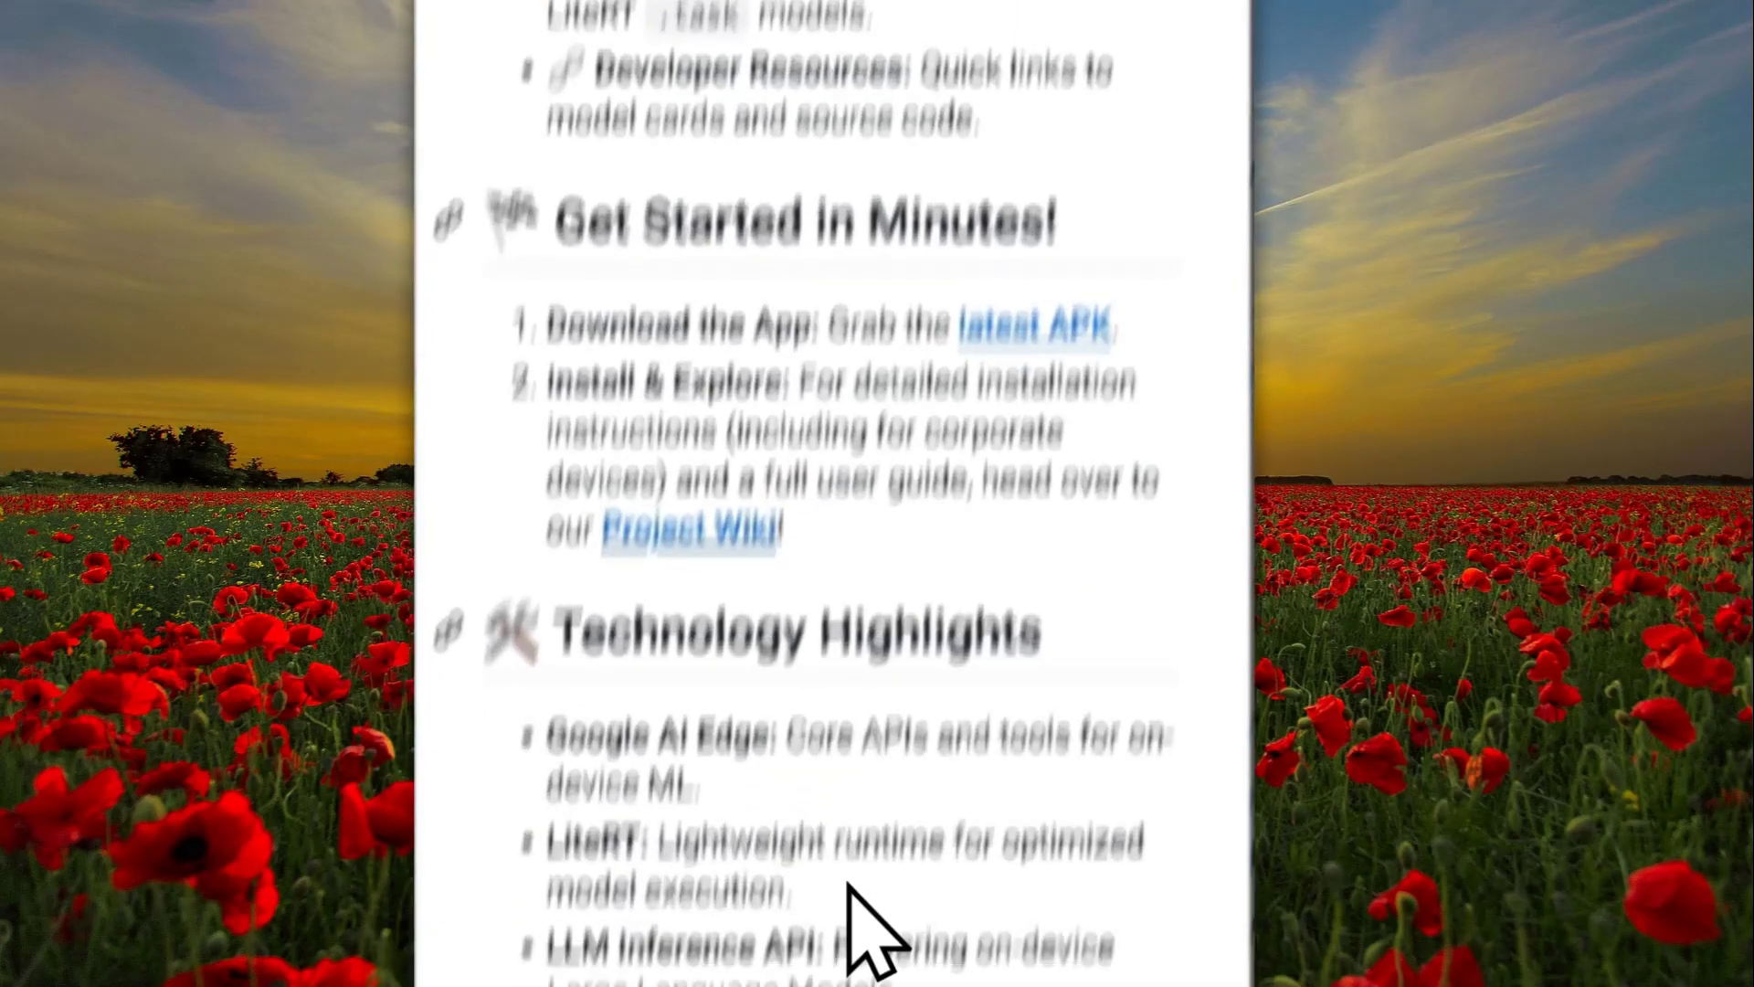
pyautogui.click(842, 859)
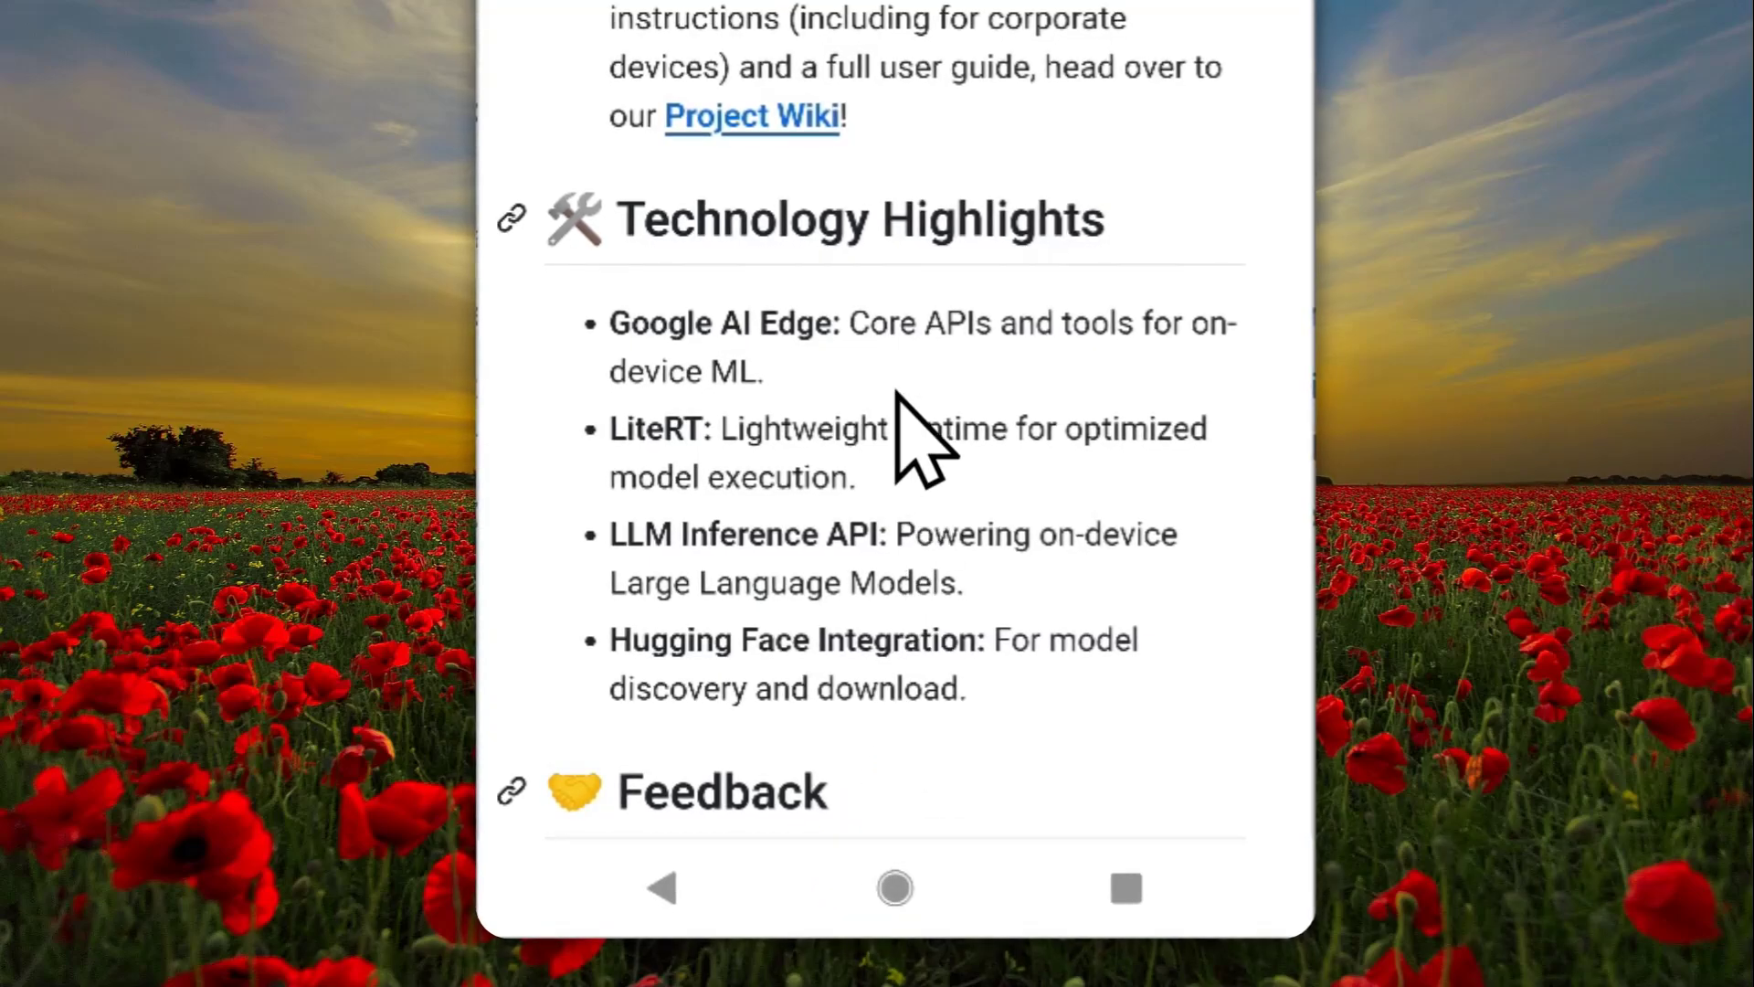
pyautogui.scroll(6, 810, 262)
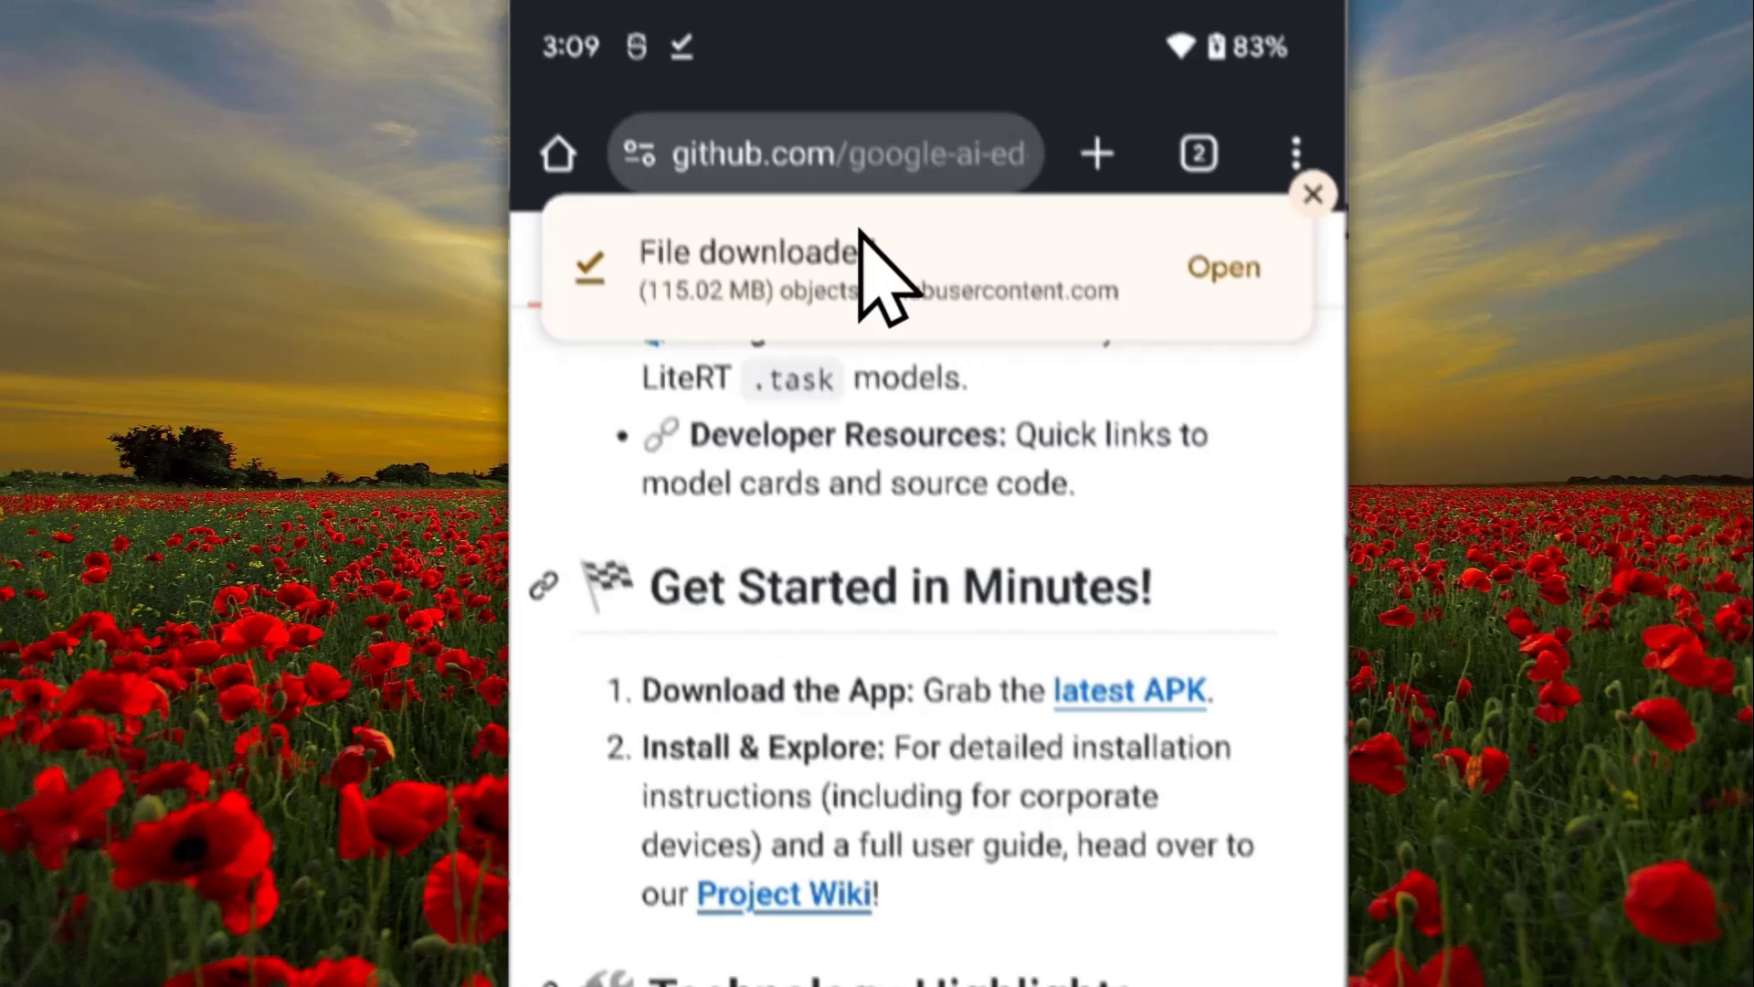
# Open the downloaded Edge Gallery APK and allow Chrome to install unknown apps
pyautogui.click(859, 147)
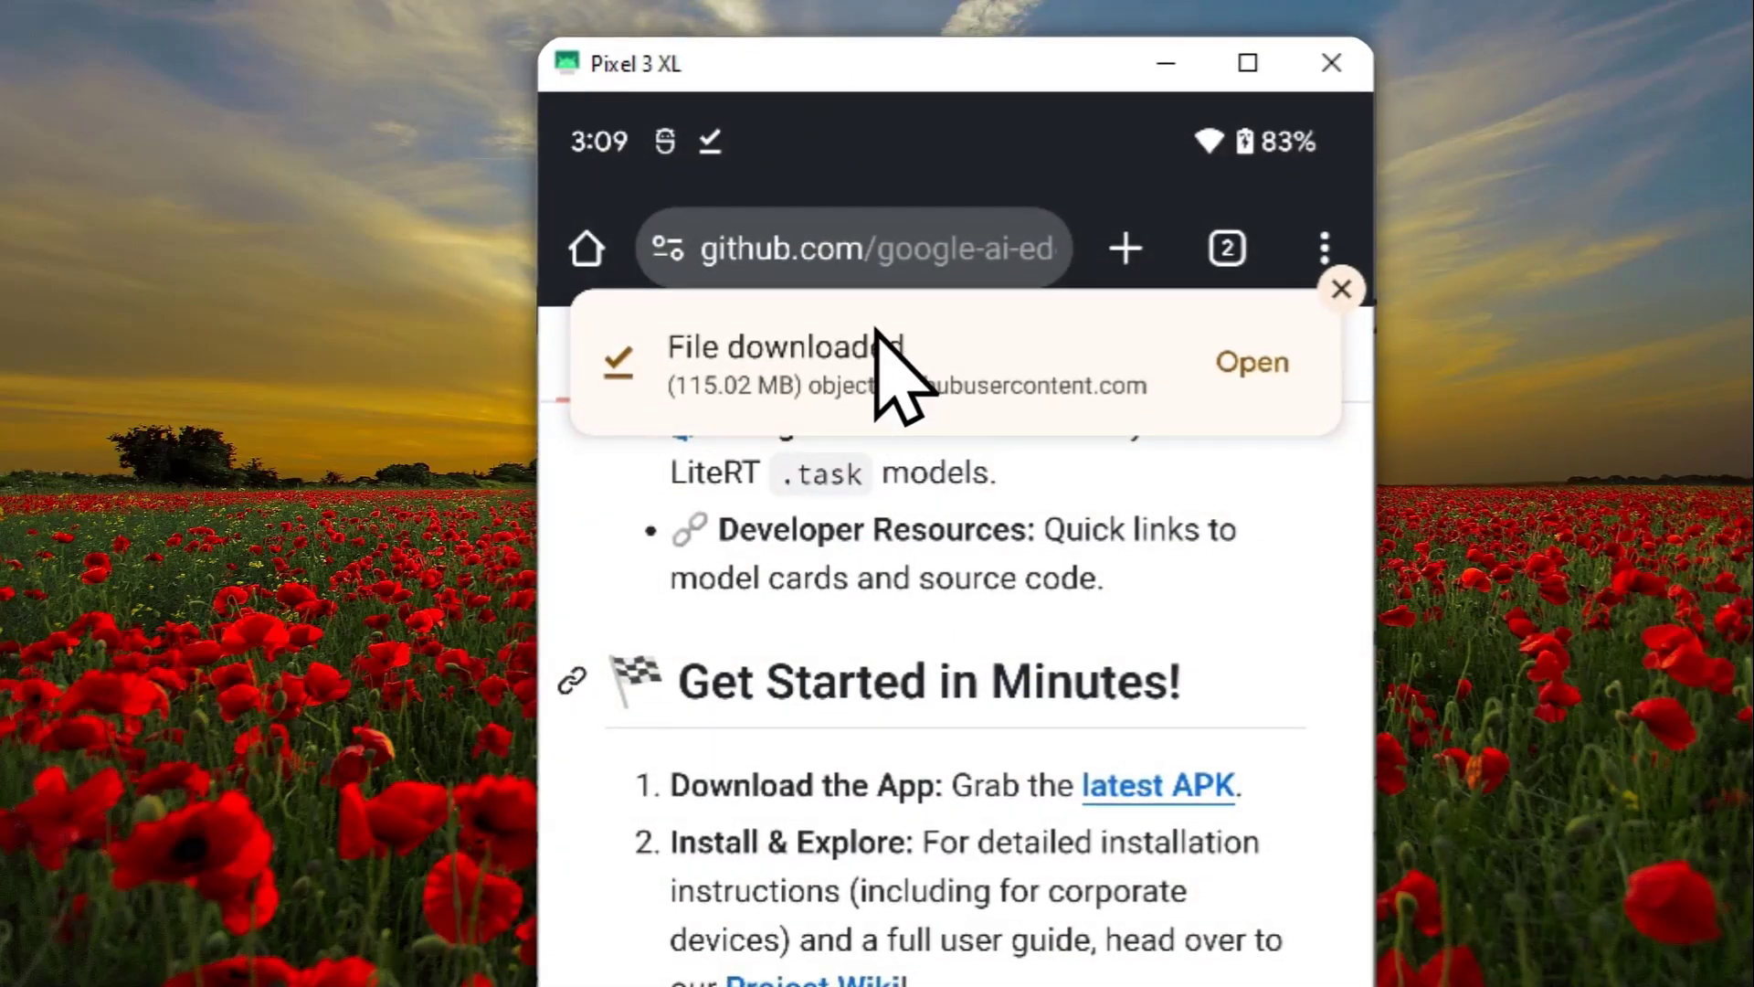
pyautogui.moveTo(863, 146); pyautogui.dragTo(925, 658)
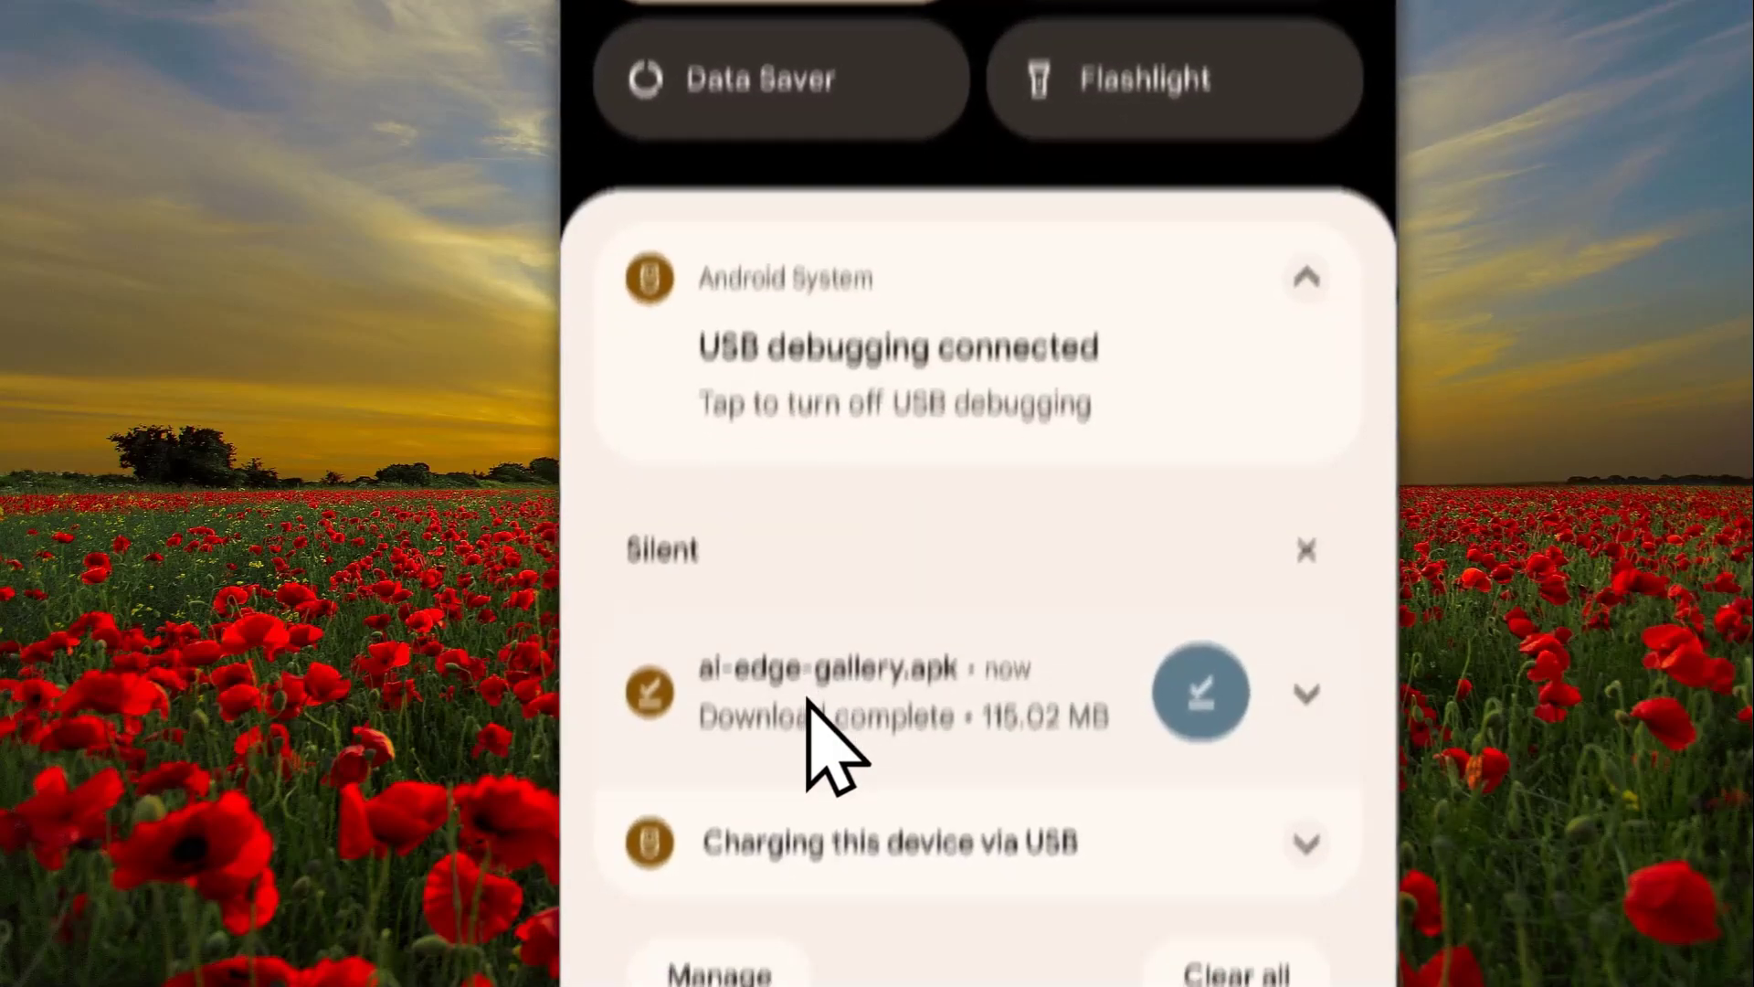
pyautogui.click(918, 716)
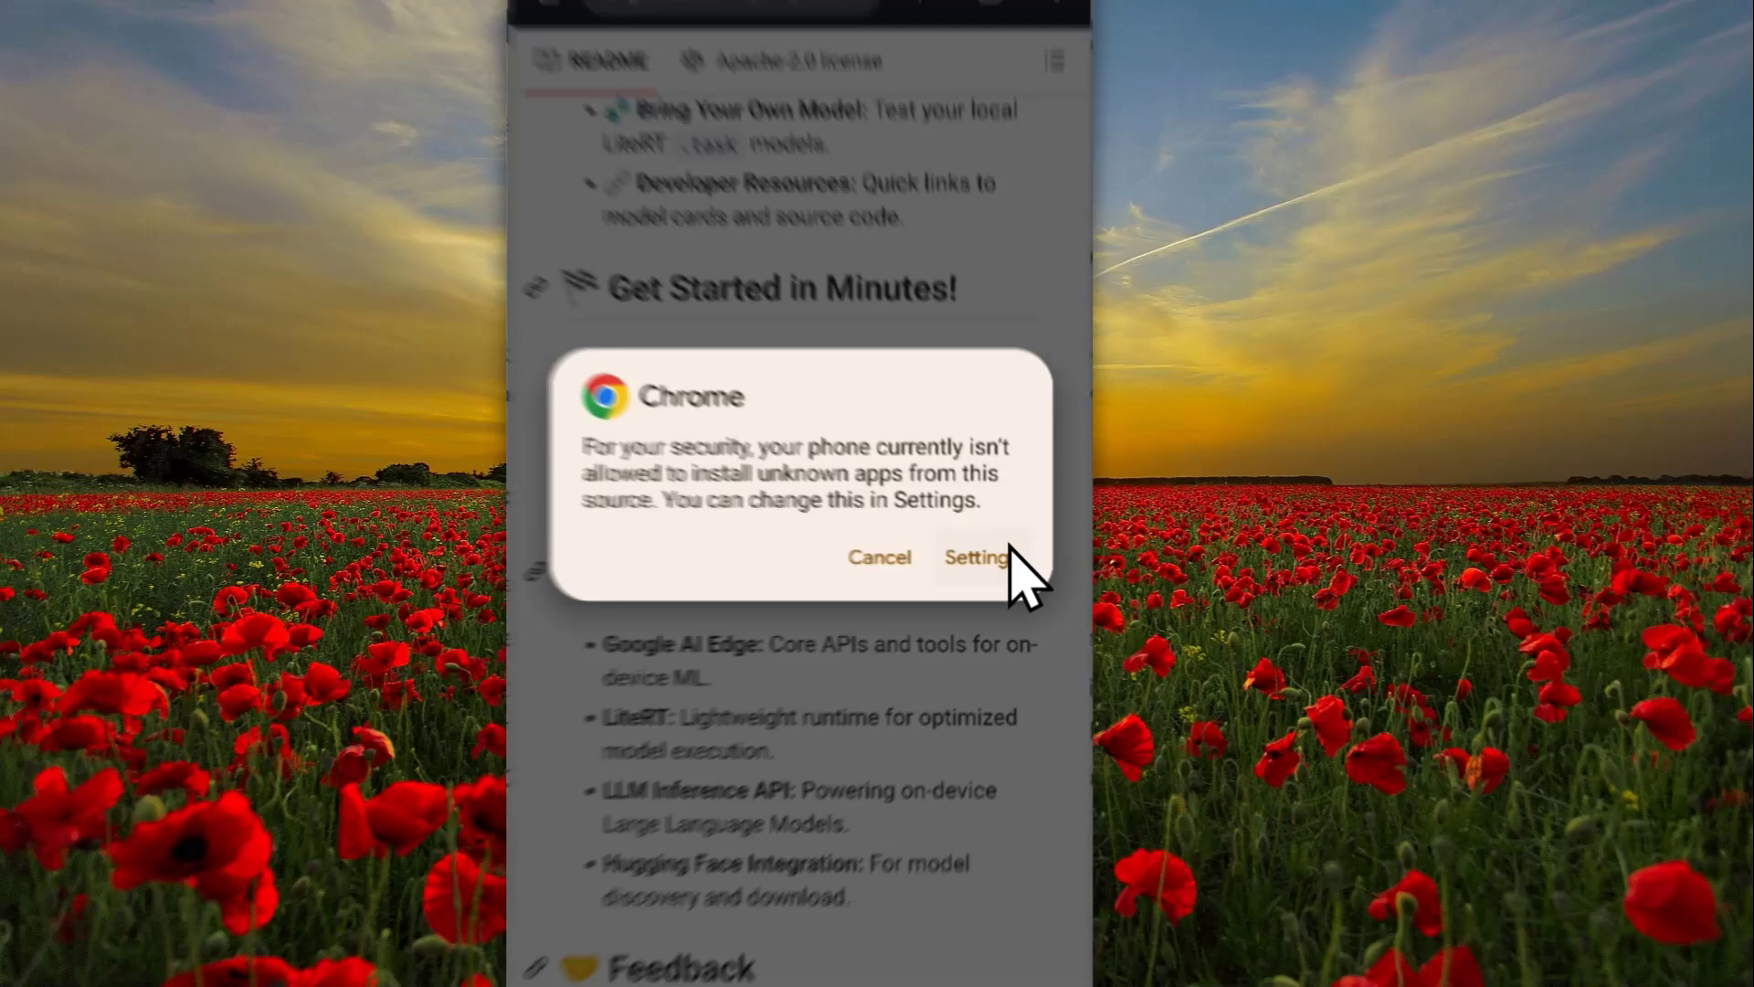
pyautogui.click(1012, 559)
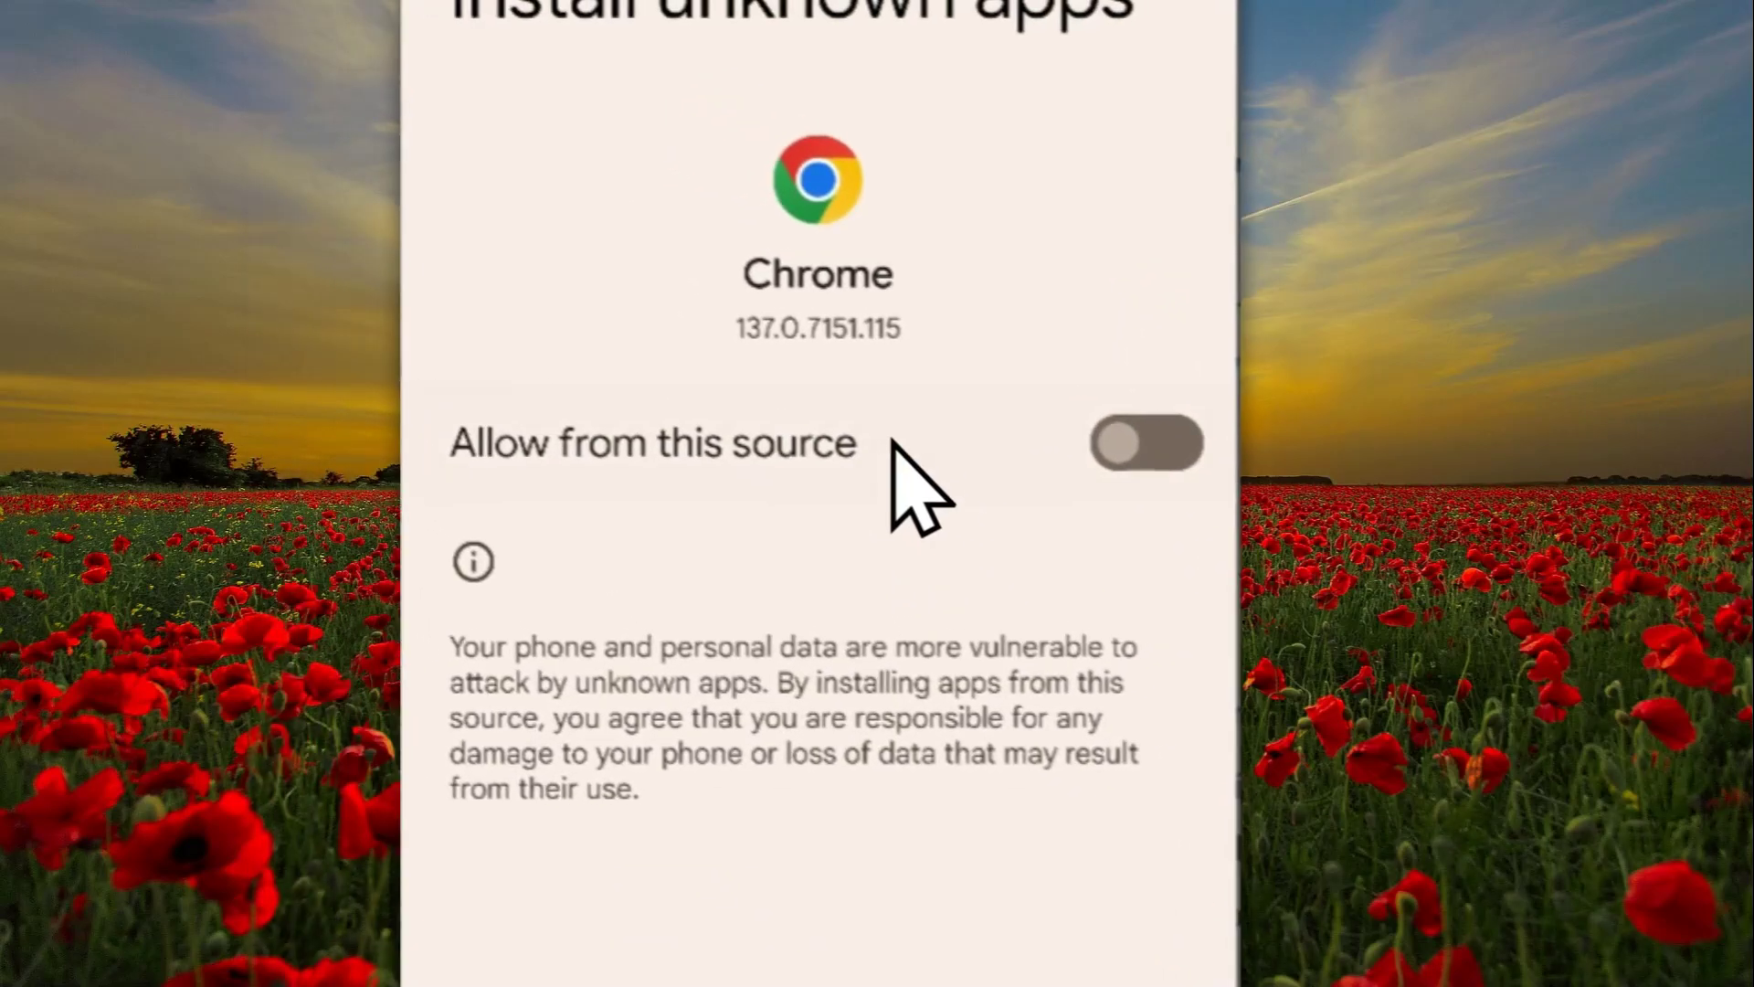
pyautogui.click(1069, 489)
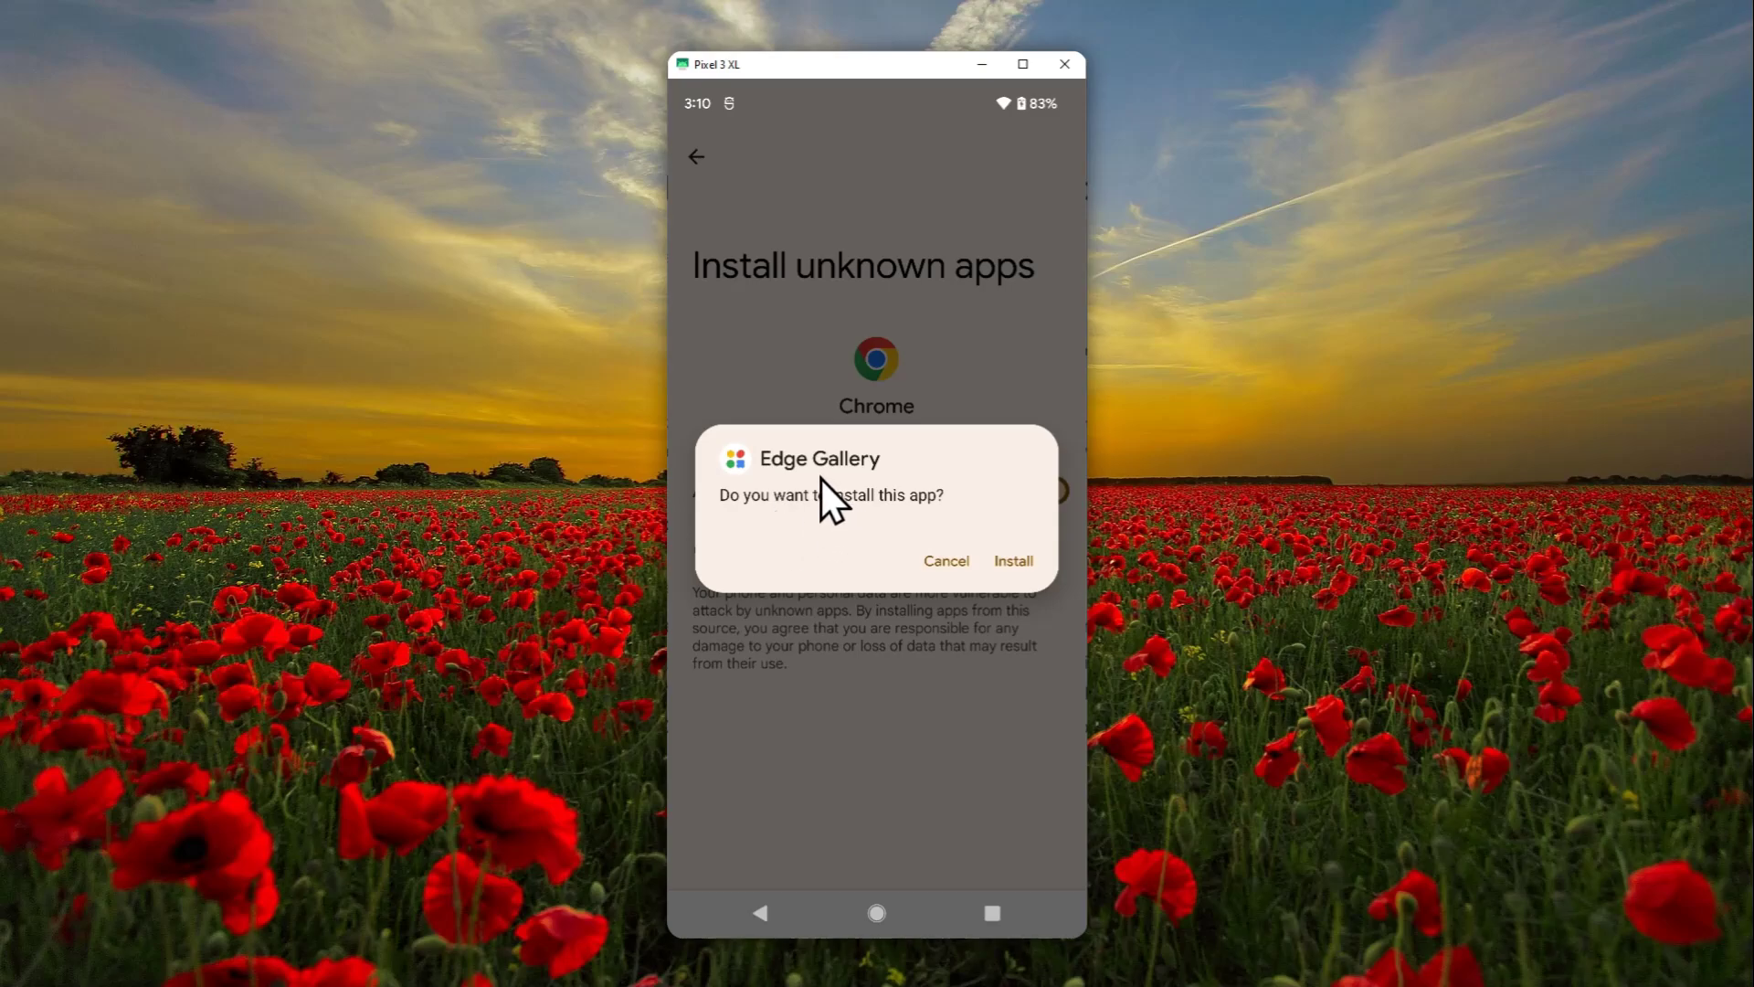
# Install Edge Gallery and launch it to its home screen
pyautogui.click(1010, 556)
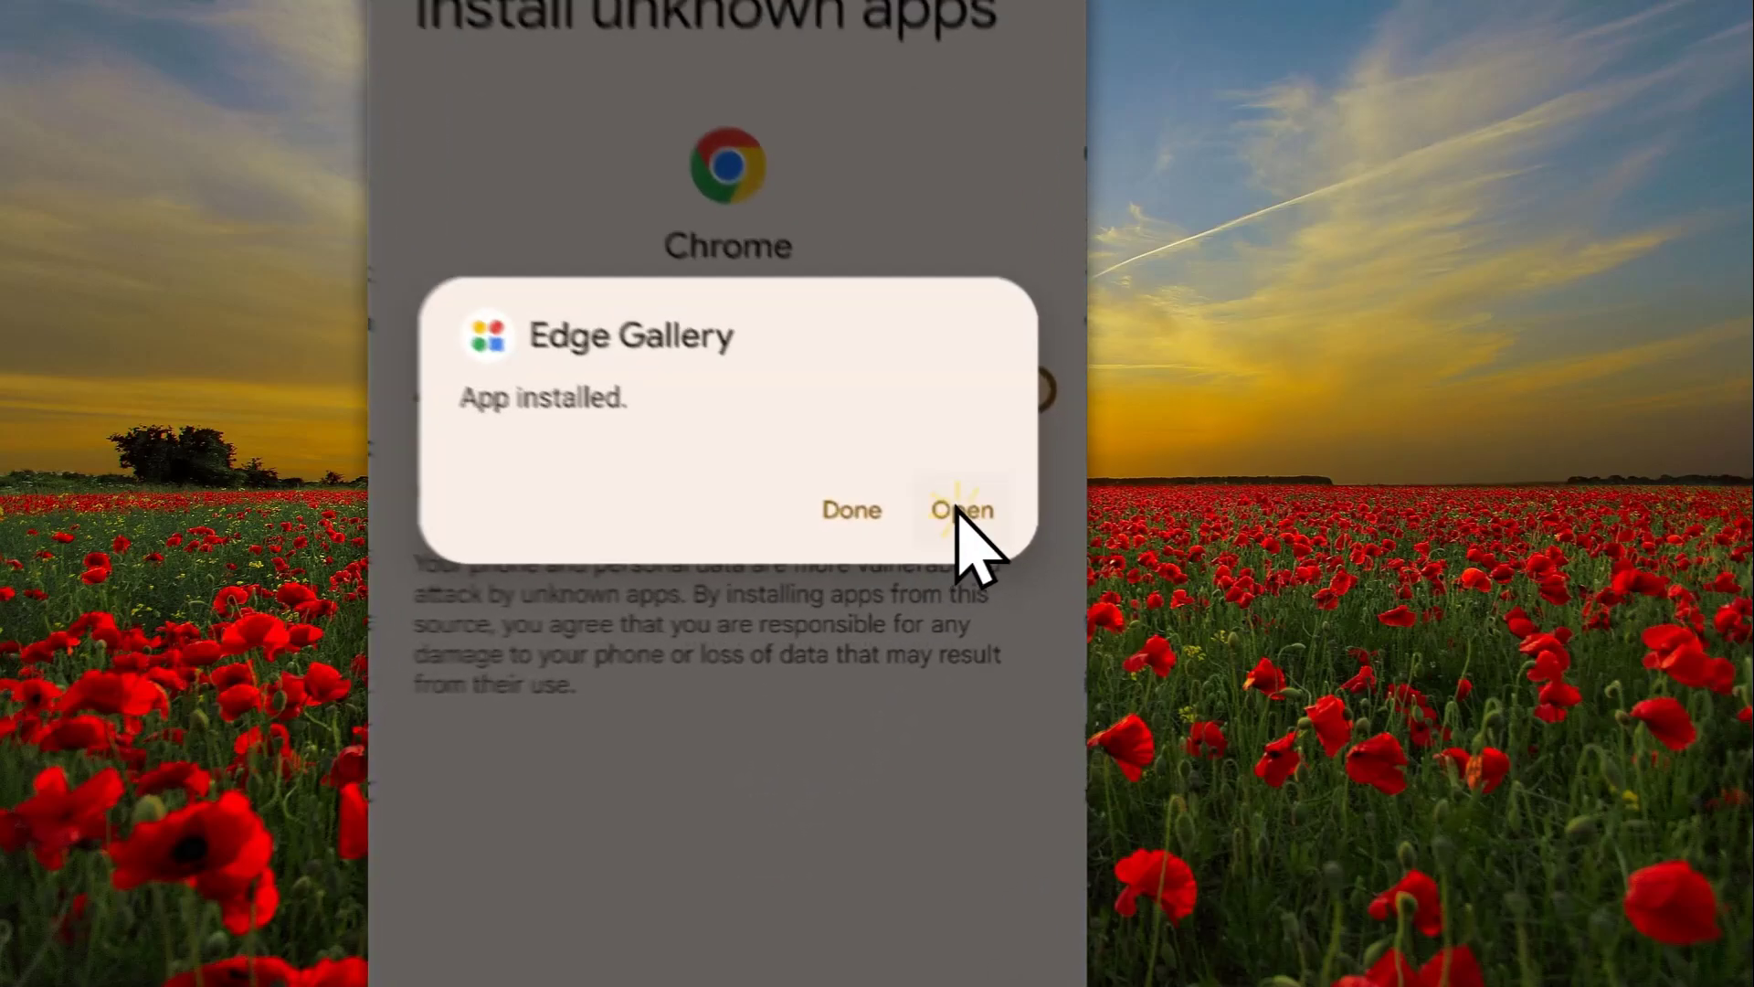
pyautogui.click(1006, 562)
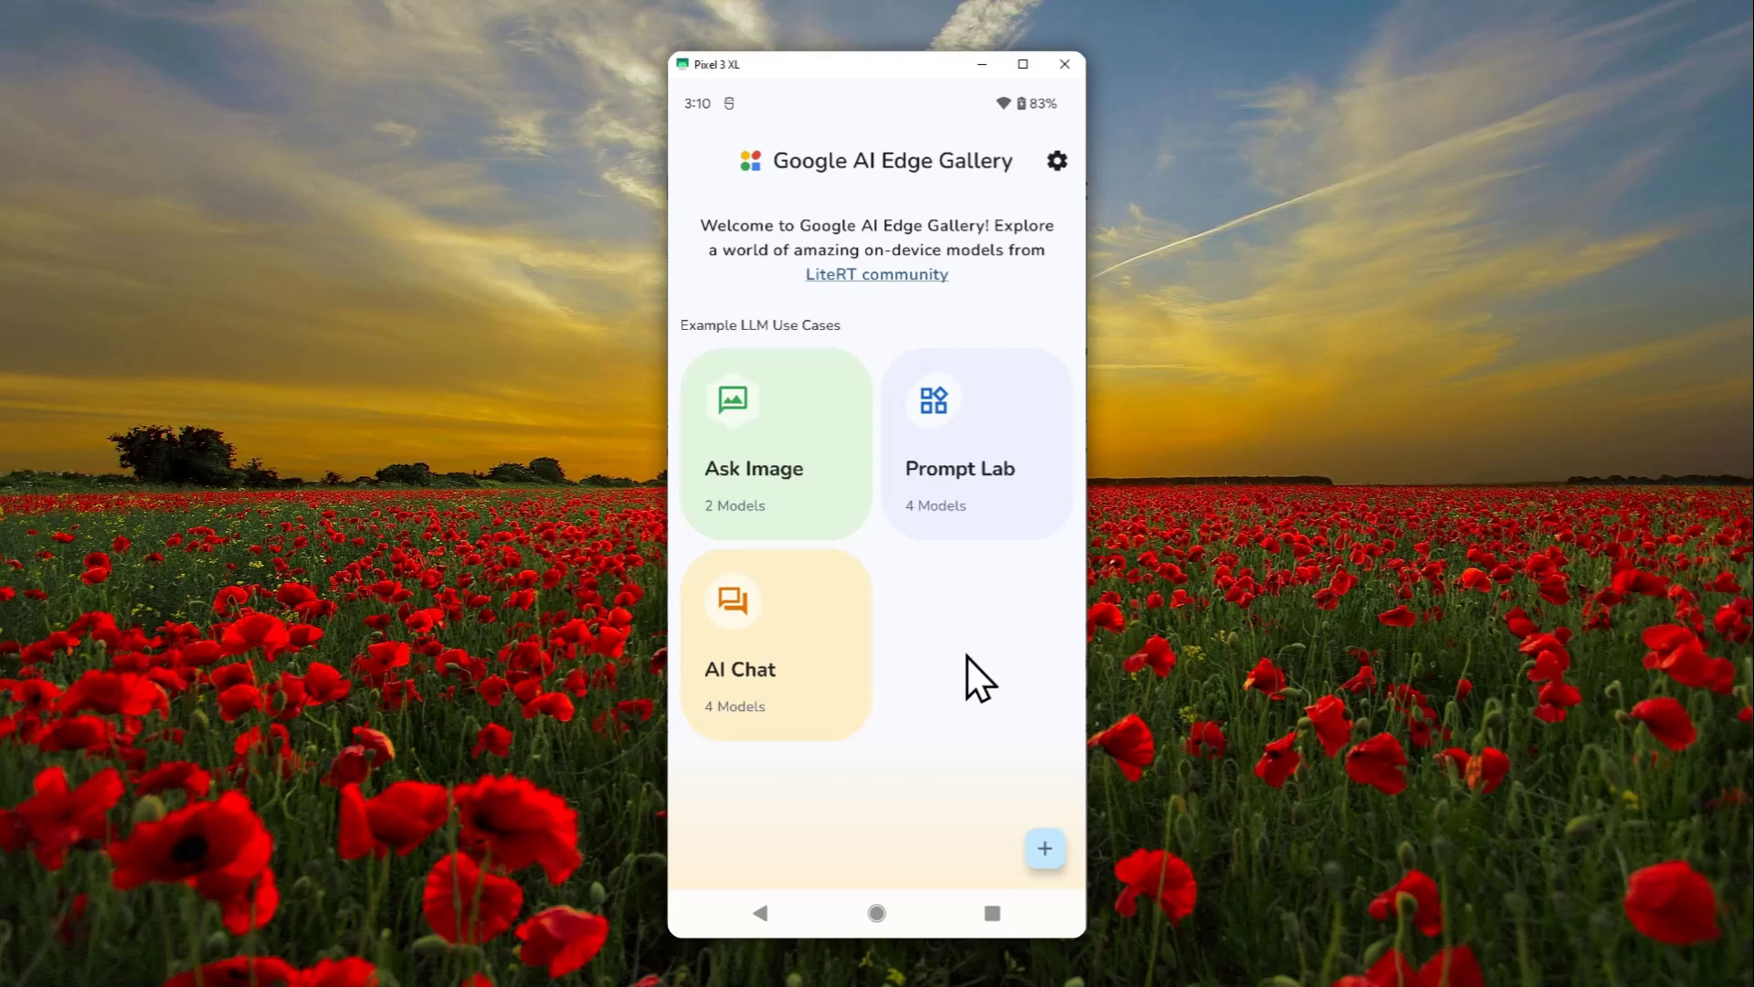
# Look at the Ask Image models, then view Prompt Lab's four available models
pyautogui.click(848, 482)
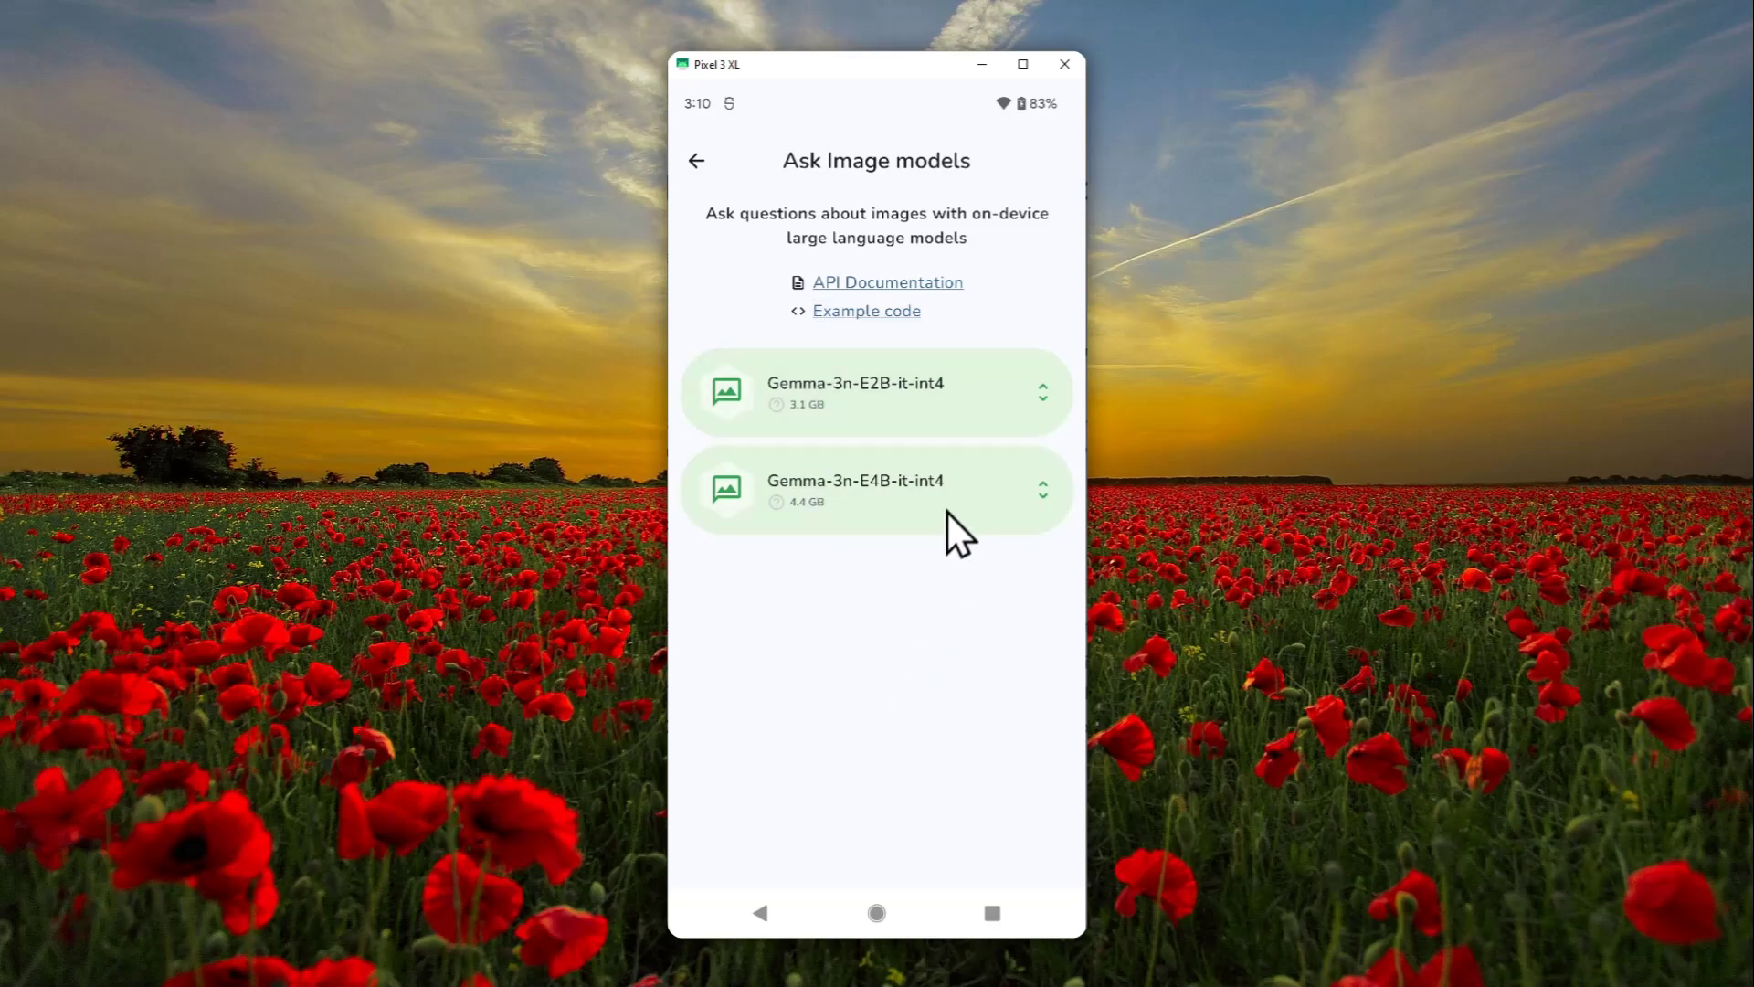
pyautogui.click(698, 162)
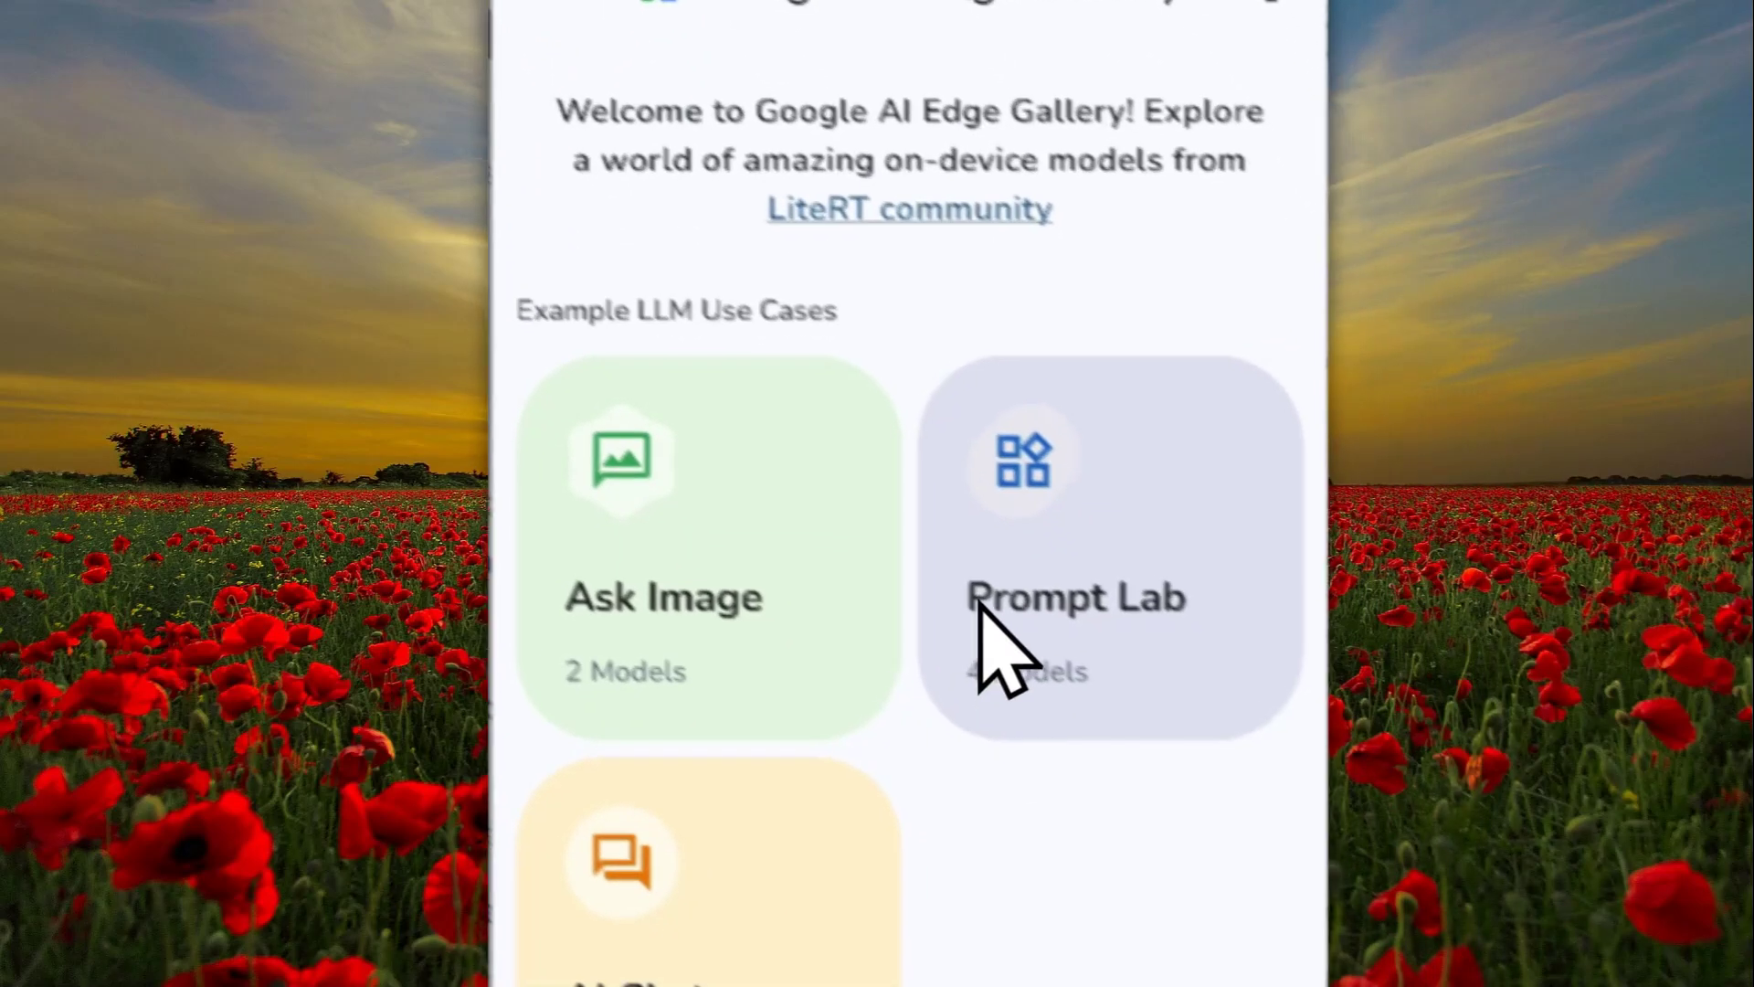
pyautogui.click(1145, 646)
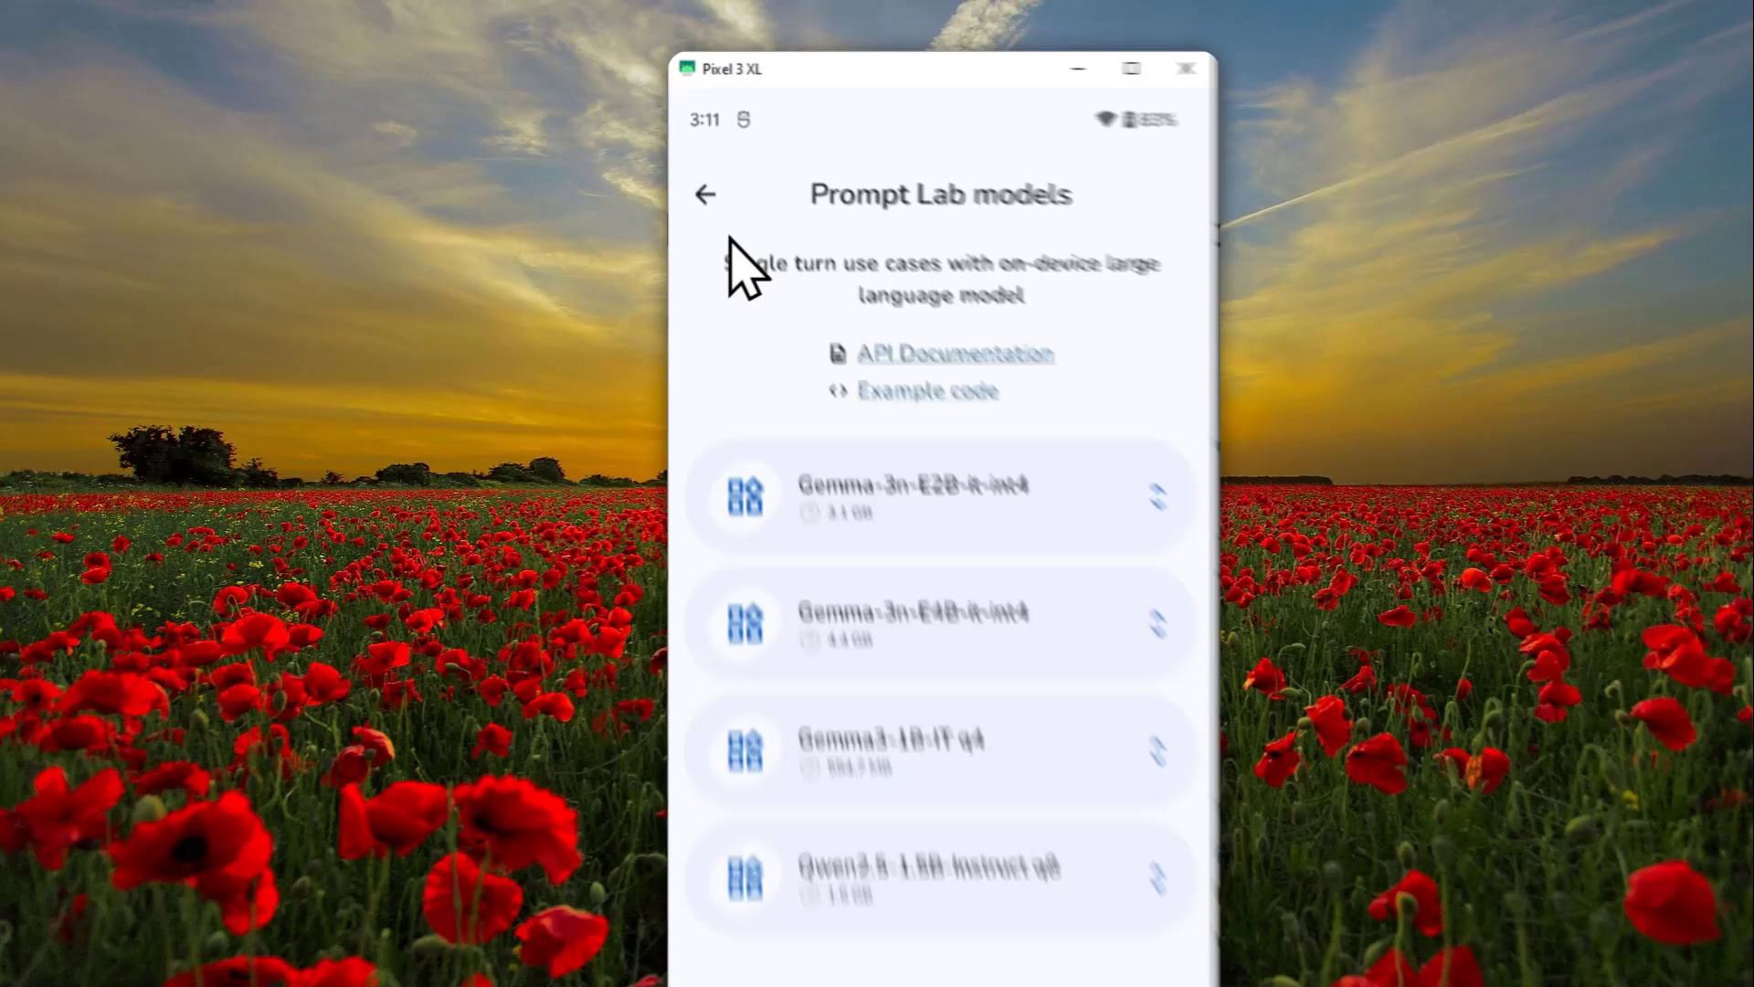
# Go back home and show AI Chat's models, including Gemma3-1B-IT q4 at 554.7 MB
pyautogui.click(697, 160)
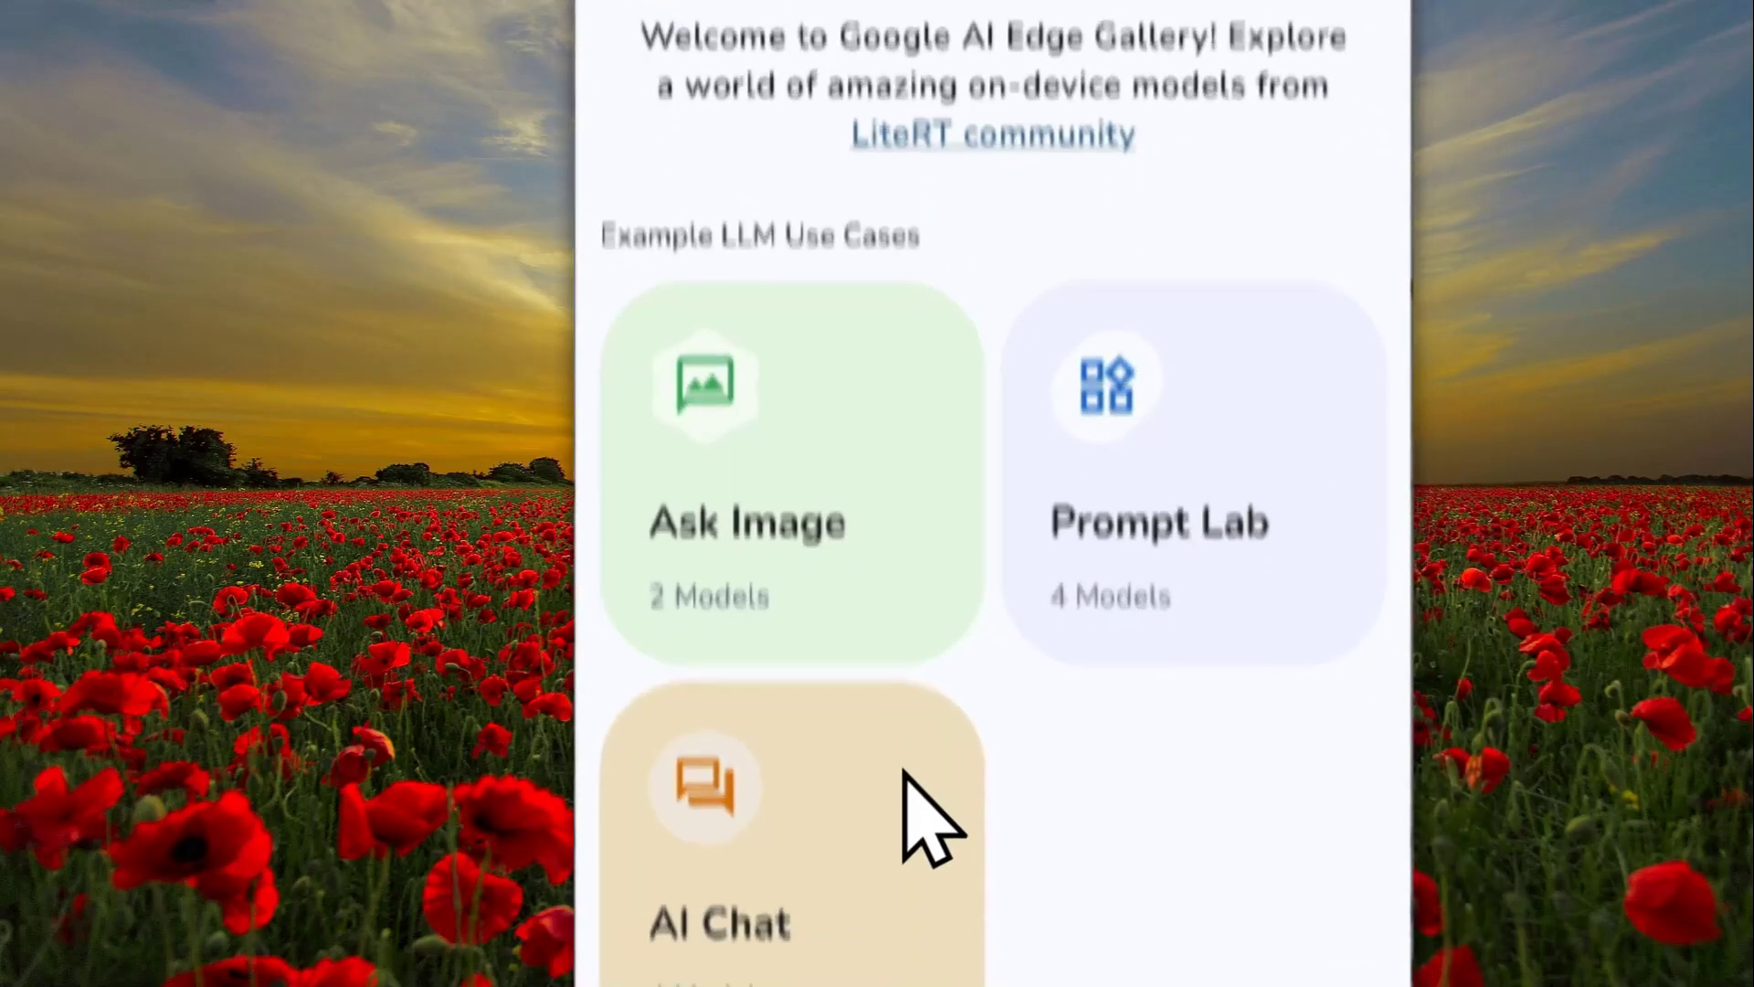
pyautogui.scroll(-3, 904, 772)
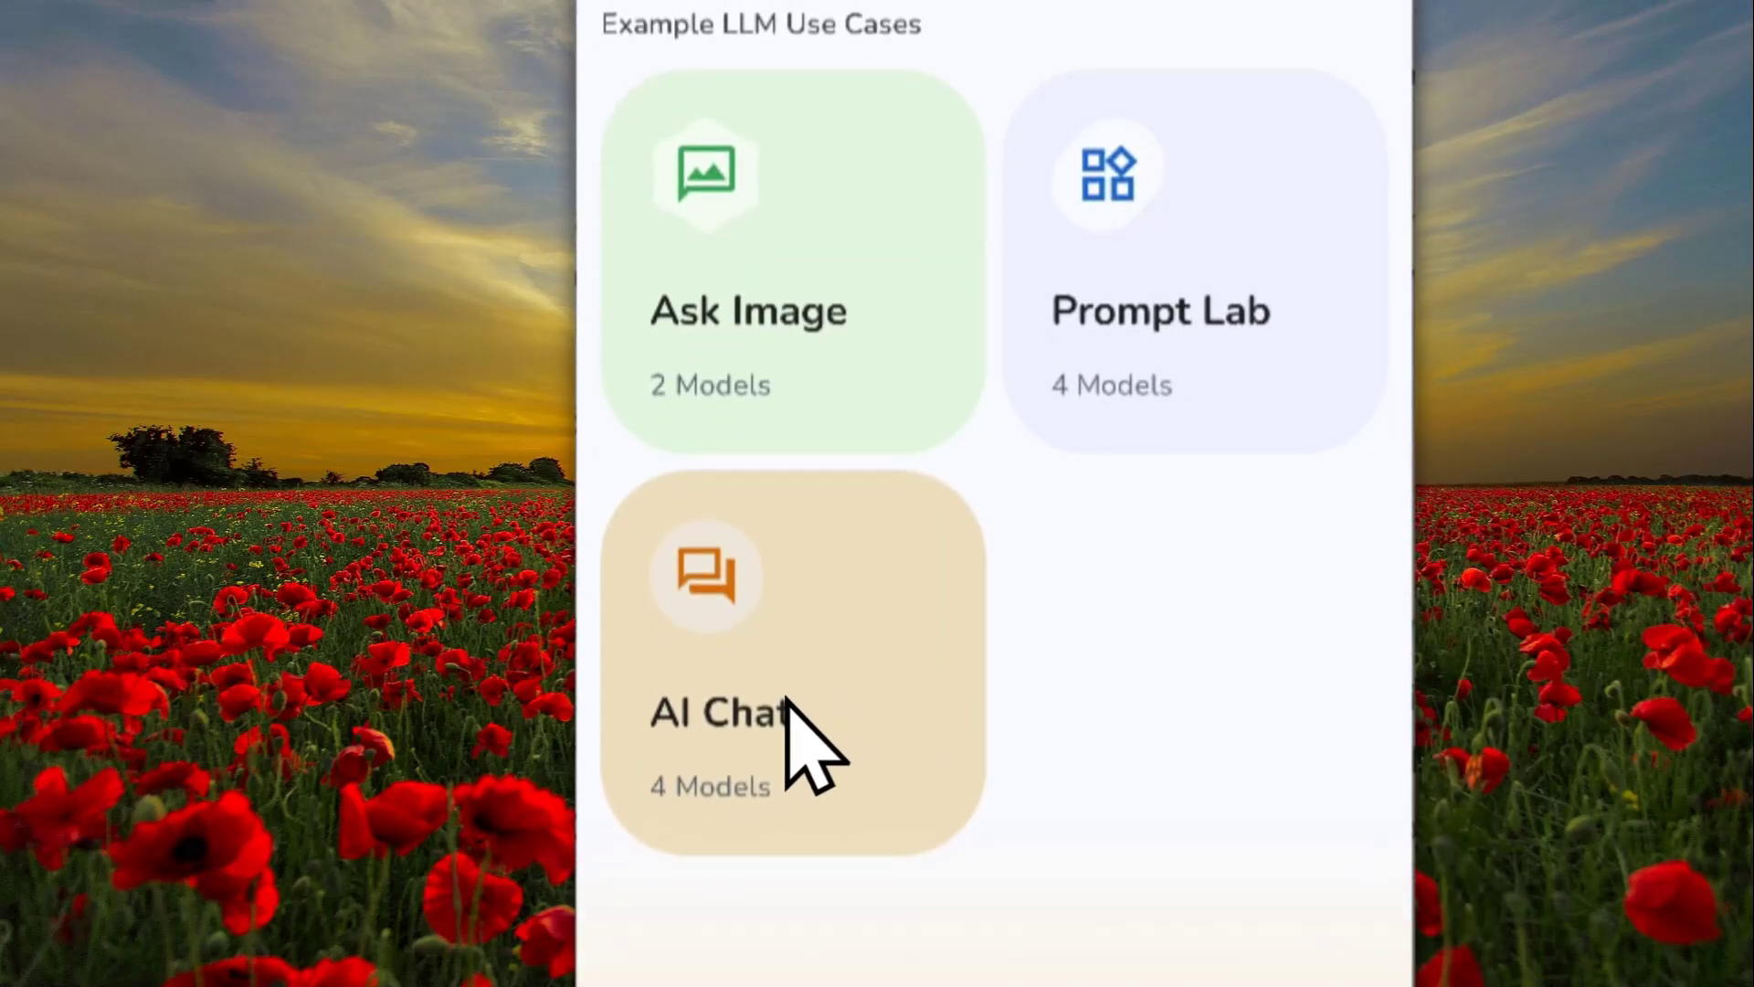
pyautogui.click(822, 630)
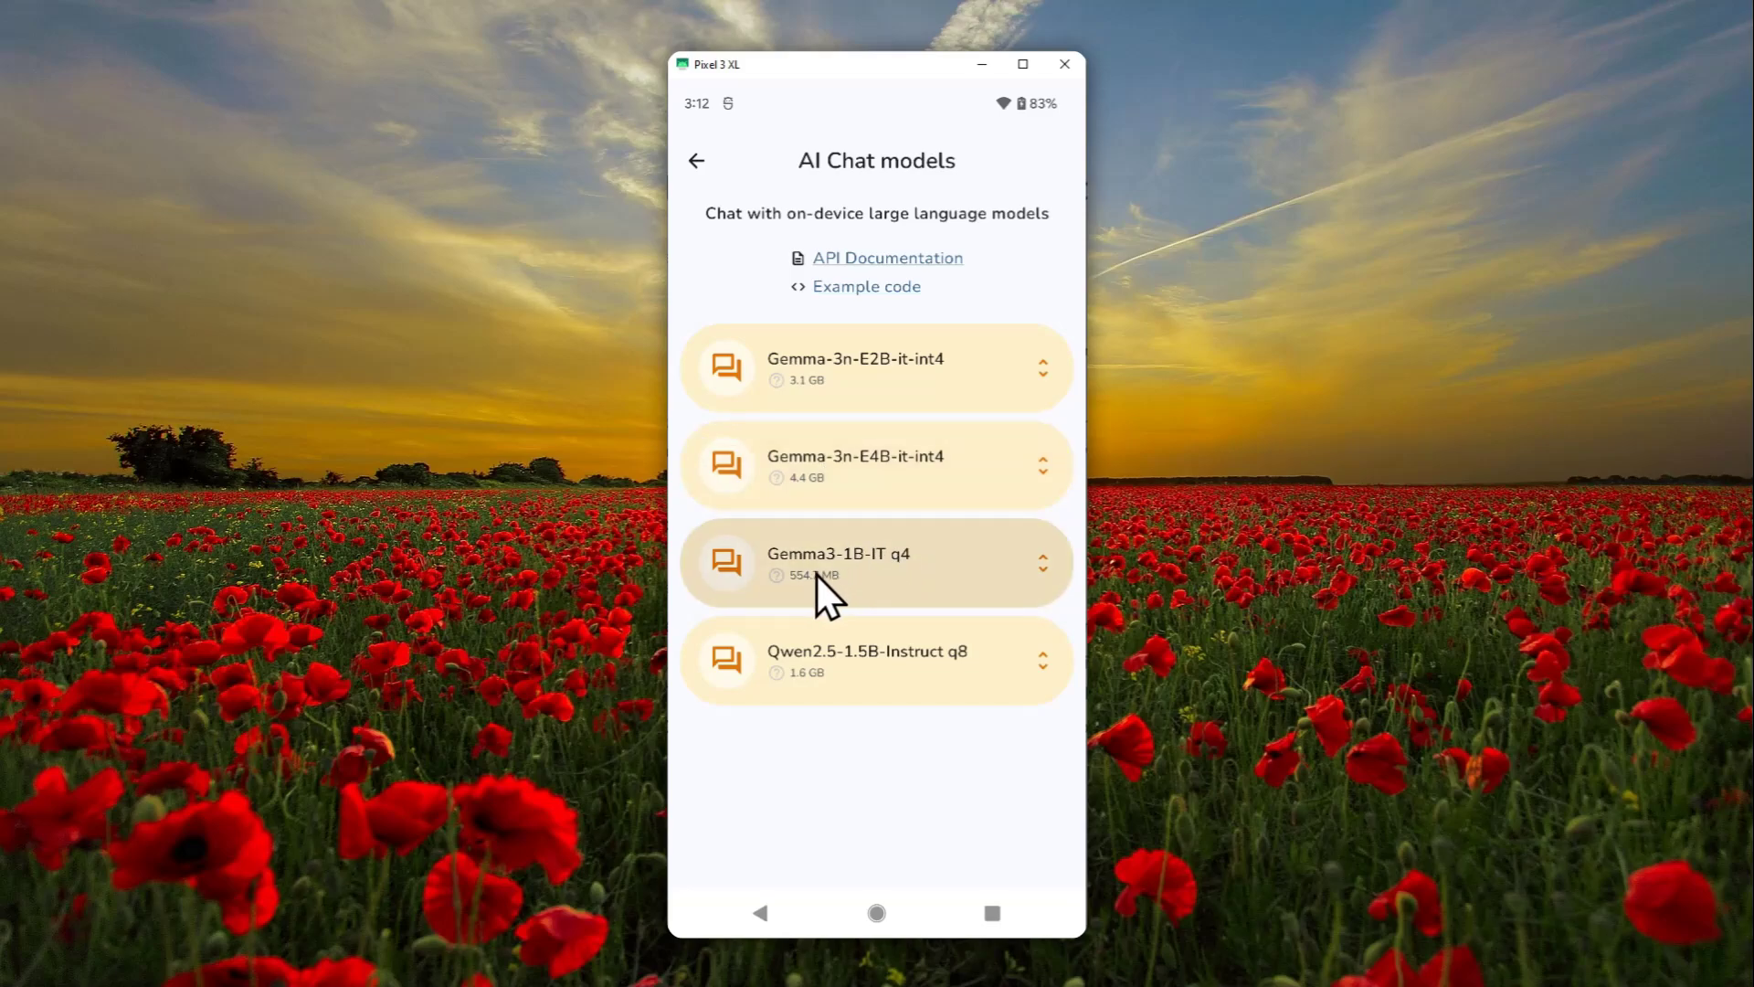
# Expand Gemma3-1B-IT q4's details and request its download, bringing up Hugging Face authorization
pyautogui.click(858, 560)
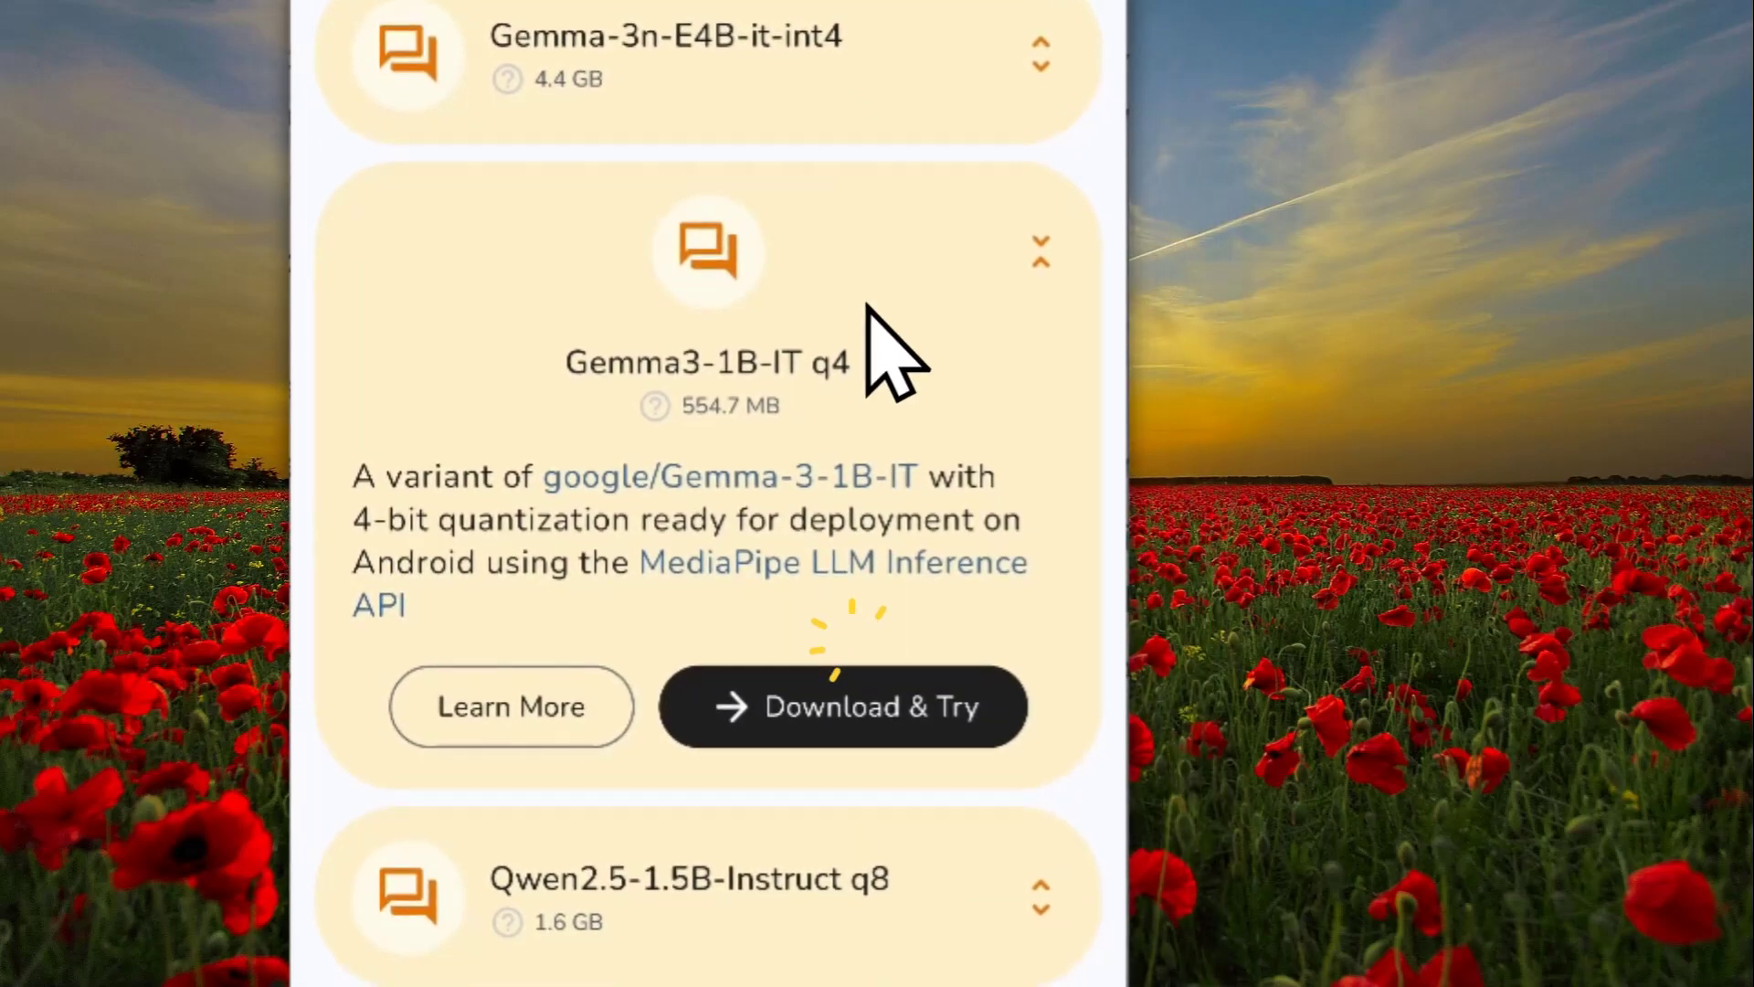
pyautogui.click(867, 717)
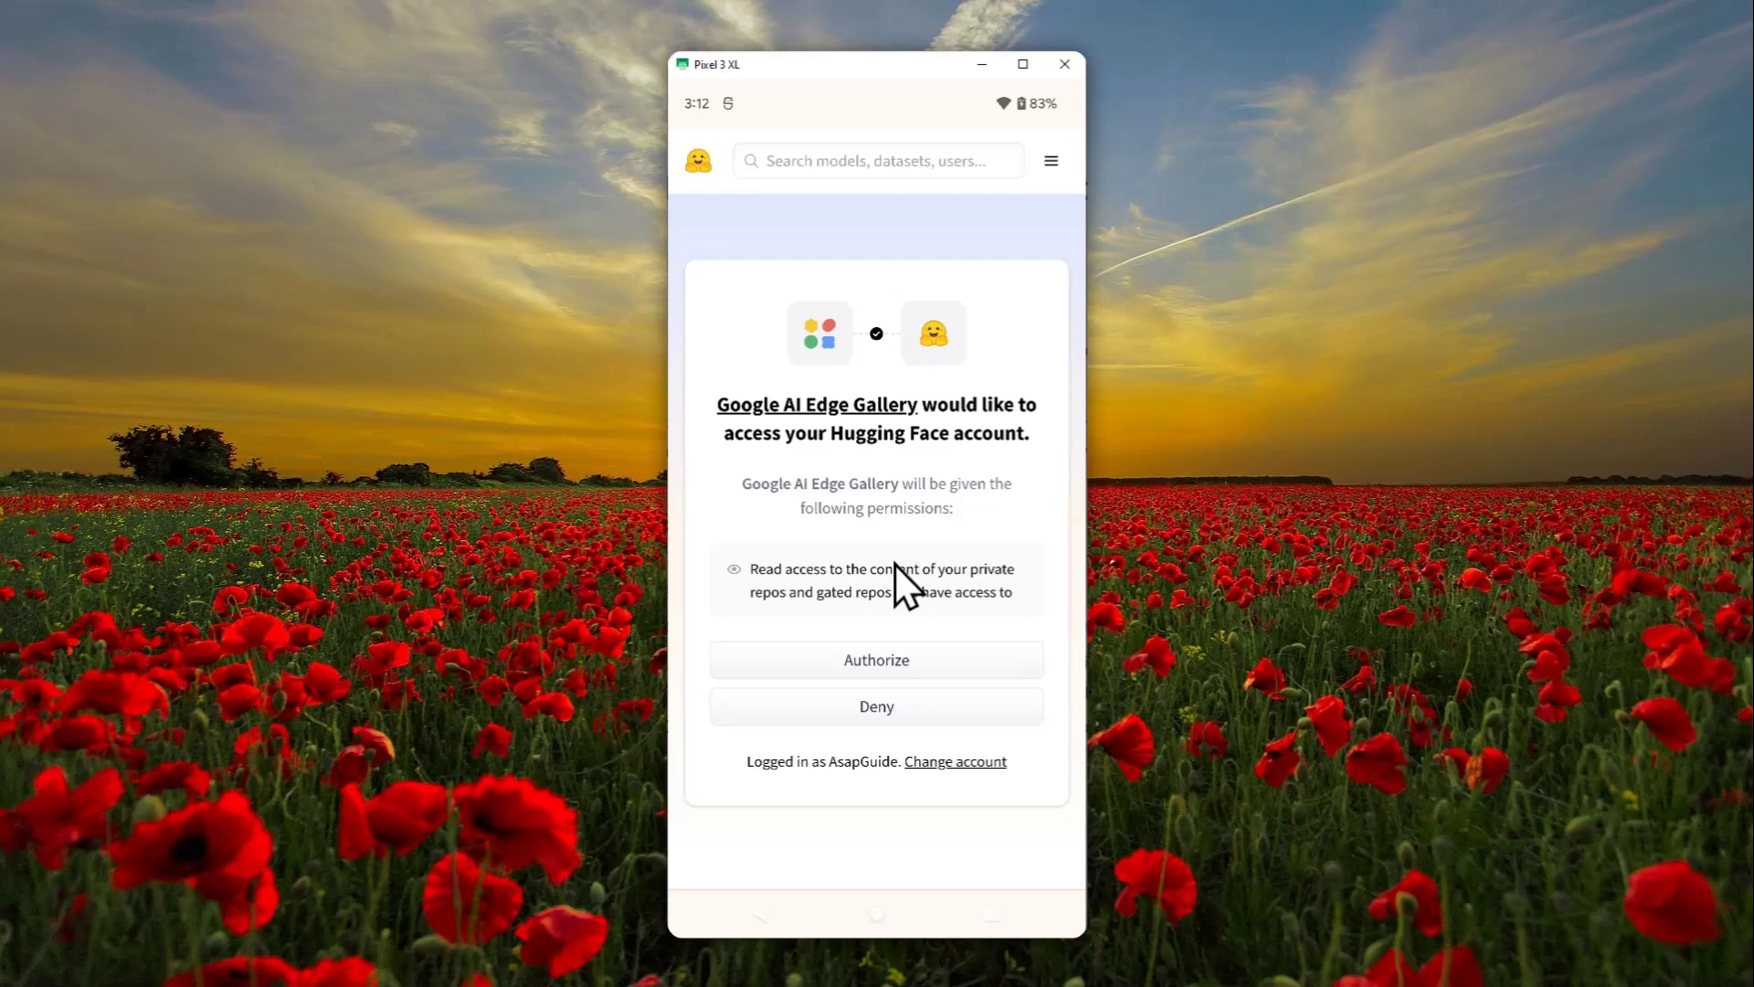
# Authorize the app on Hugging Face and download the Gemma3-1B-IT q4 model
pyautogui.click(842, 658)
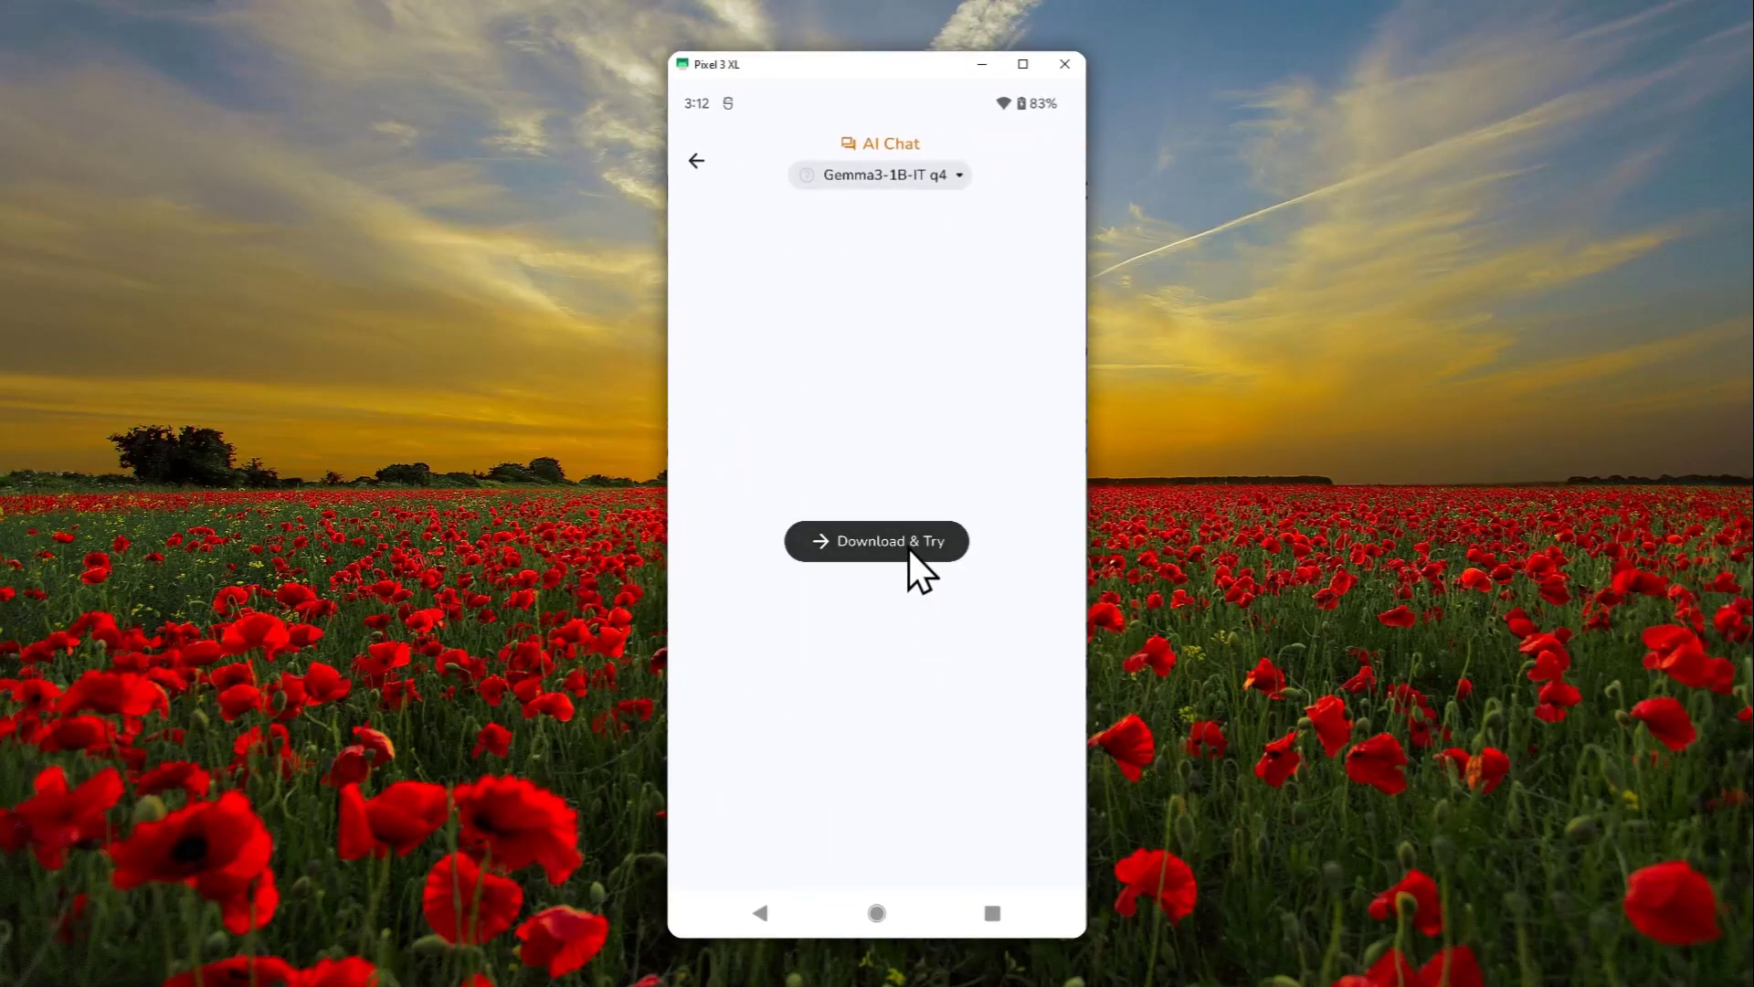
pyautogui.click(861, 547)
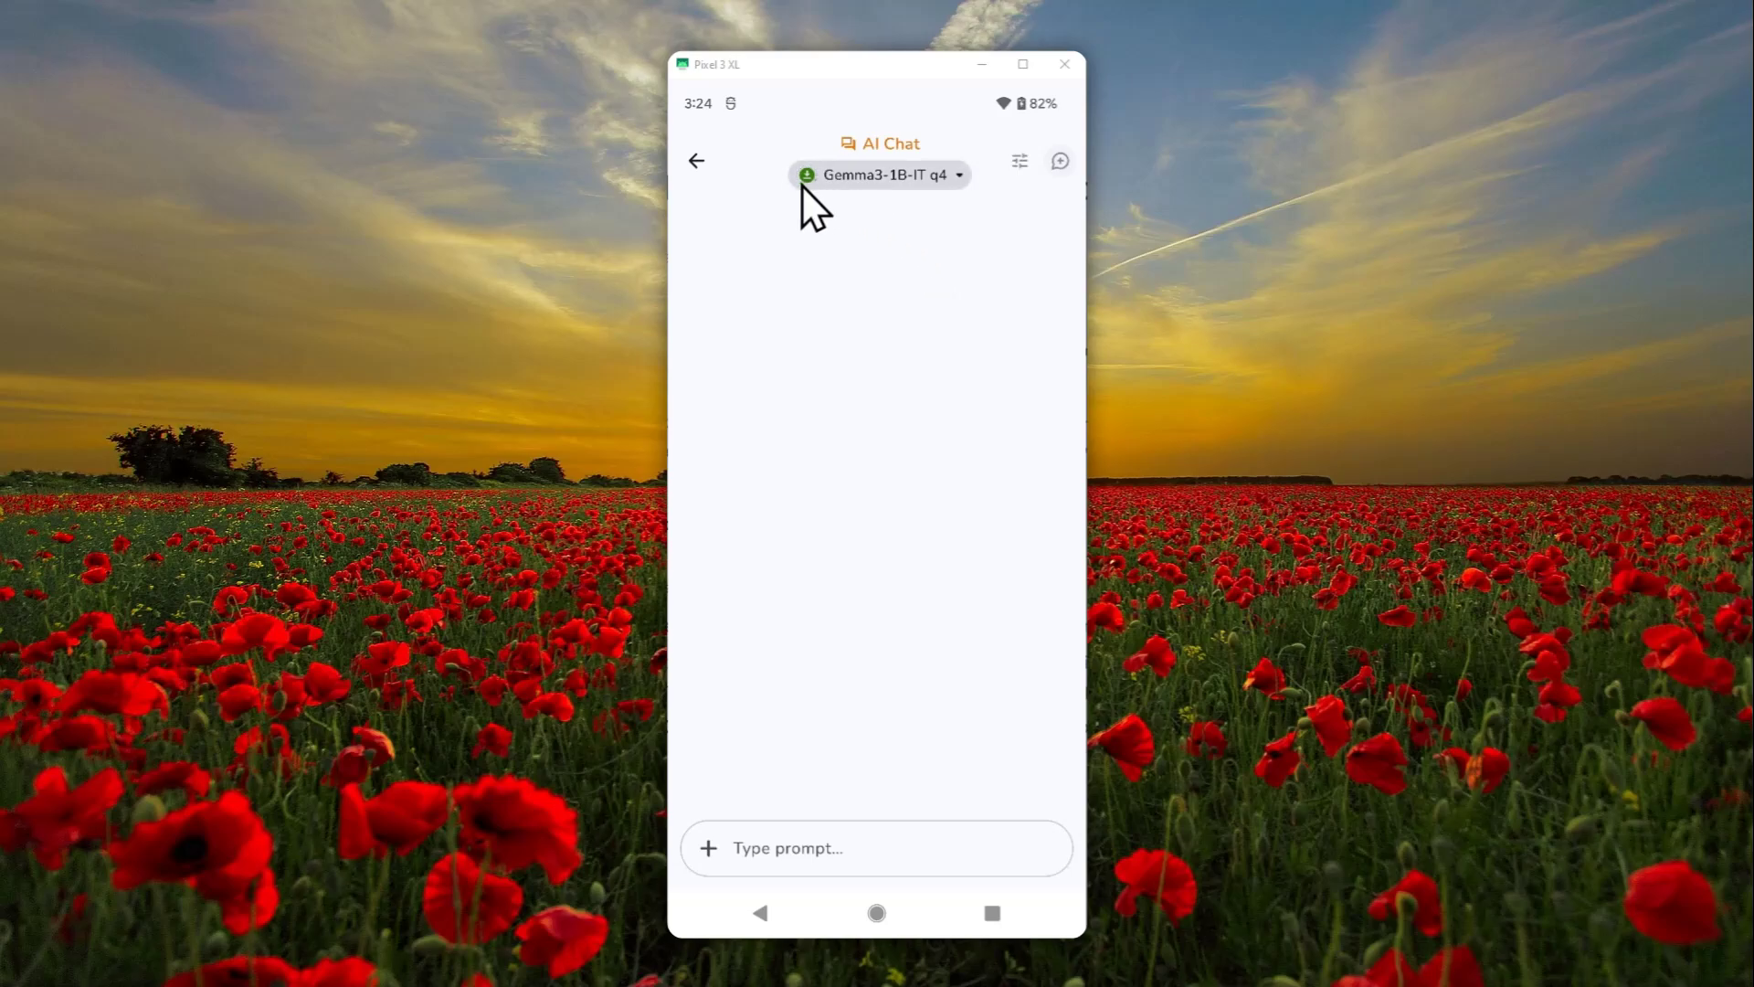
pyautogui.click(804, 192)
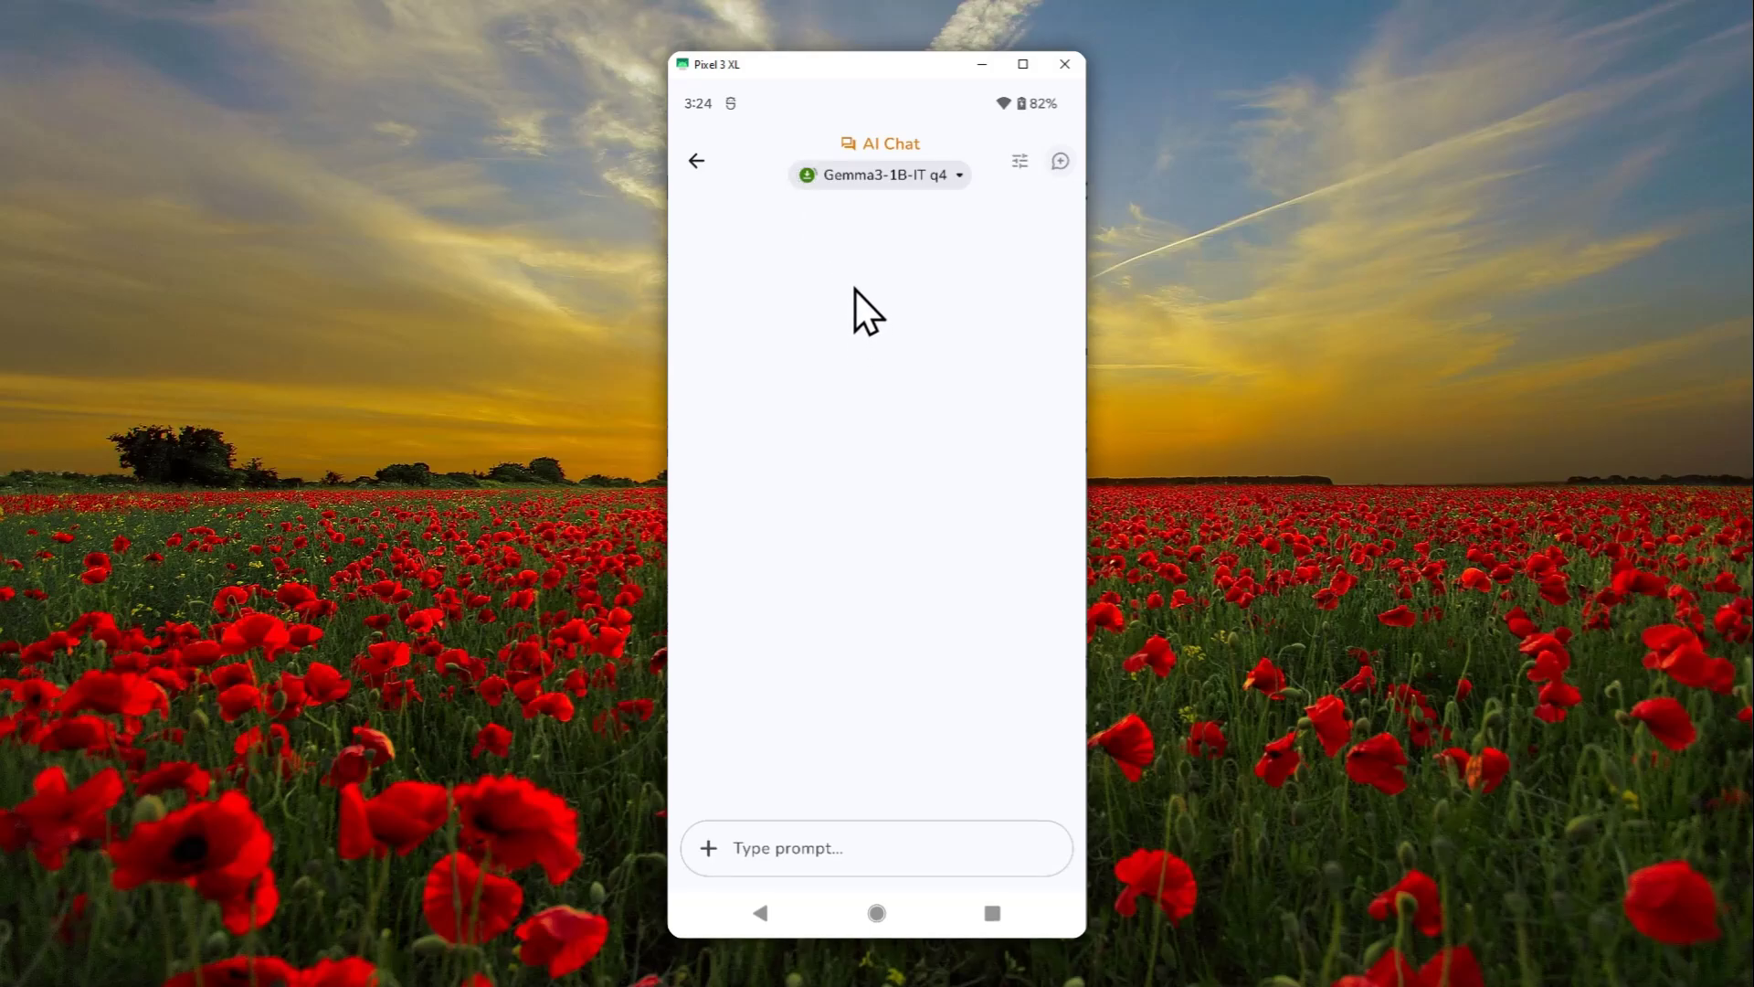
pyautogui.click(875, 179)
pyautogui.click(887, 168)
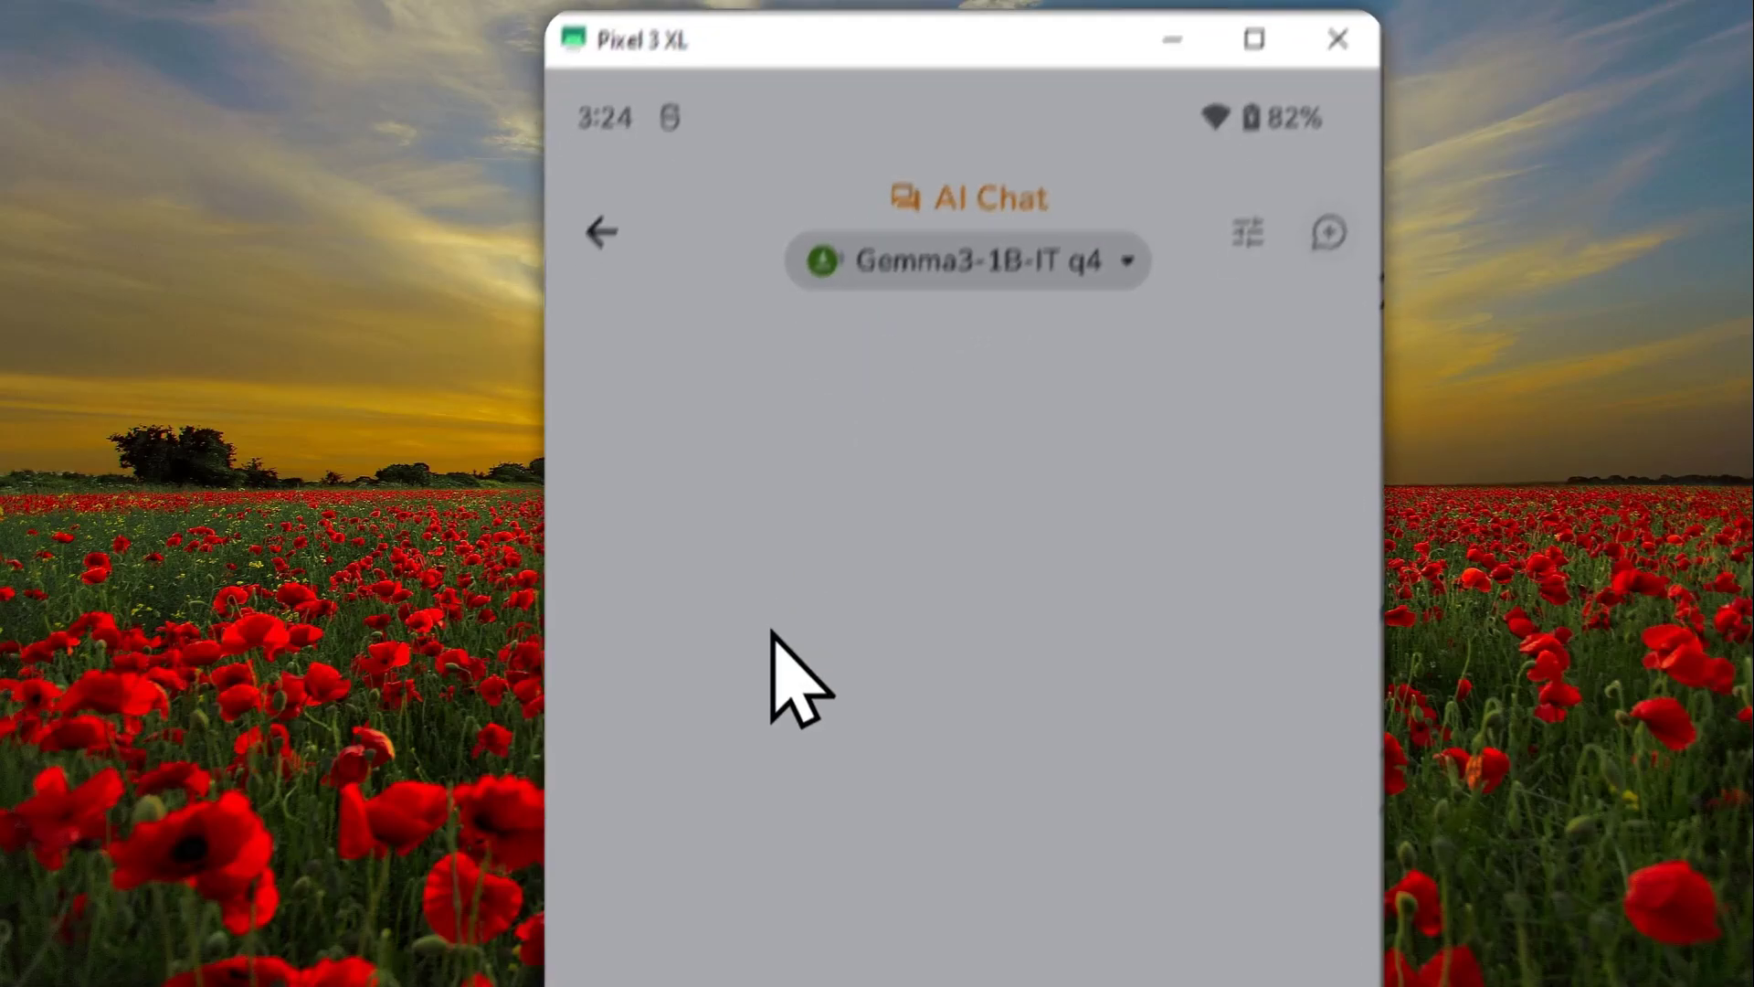
pyautogui.click(927, 266)
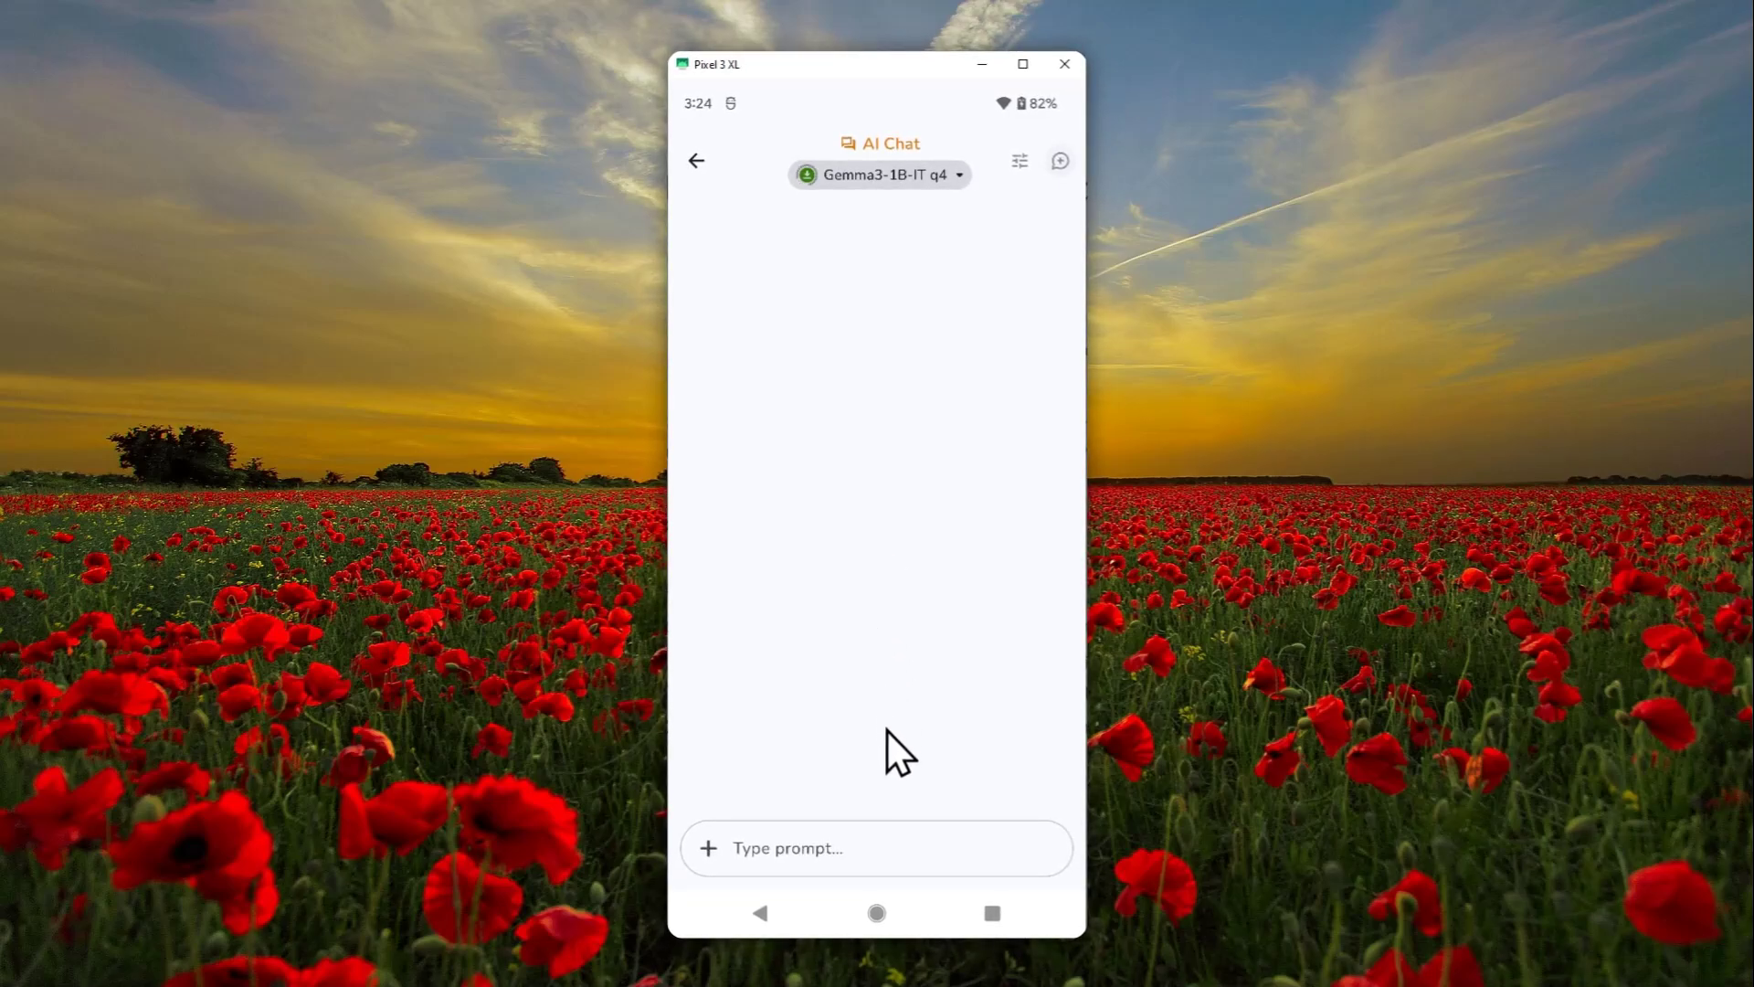
pyautogui.click(858, 868)
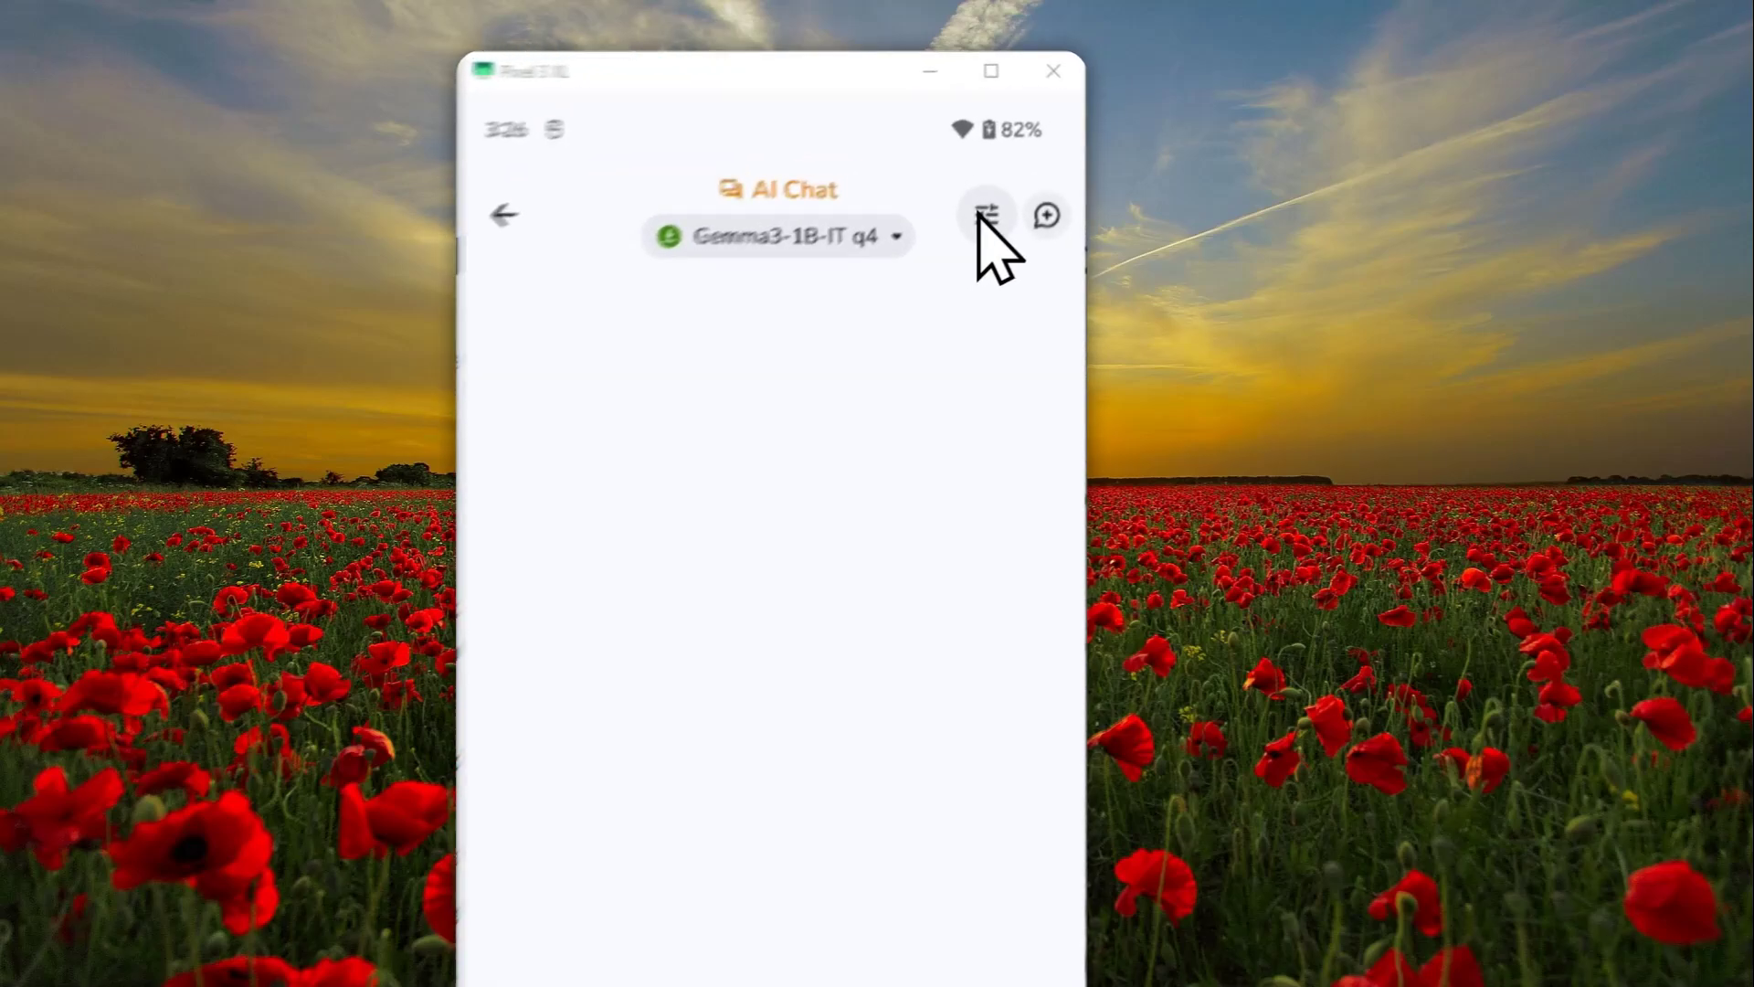
# Keep default model configs (TopK 64, TopP 0.95, temperature 1.00, GPU) and focus the prompt field
pyautogui.click(1020, 161)
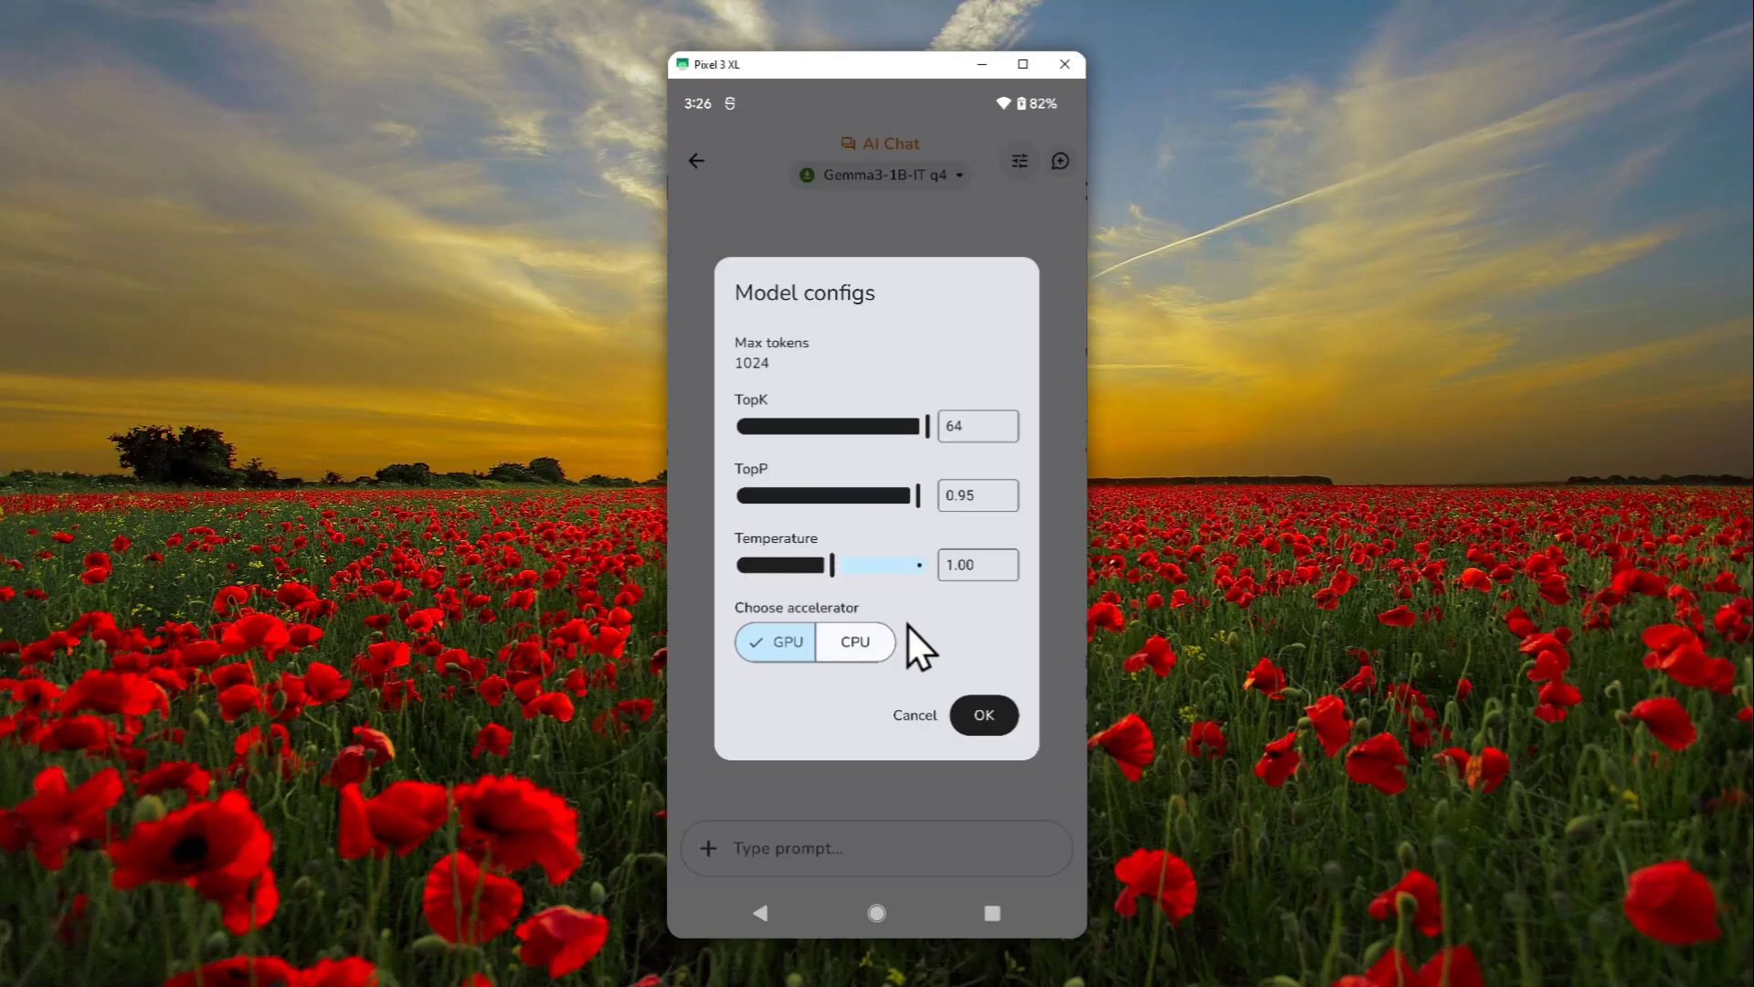
pyautogui.click(984, 729)
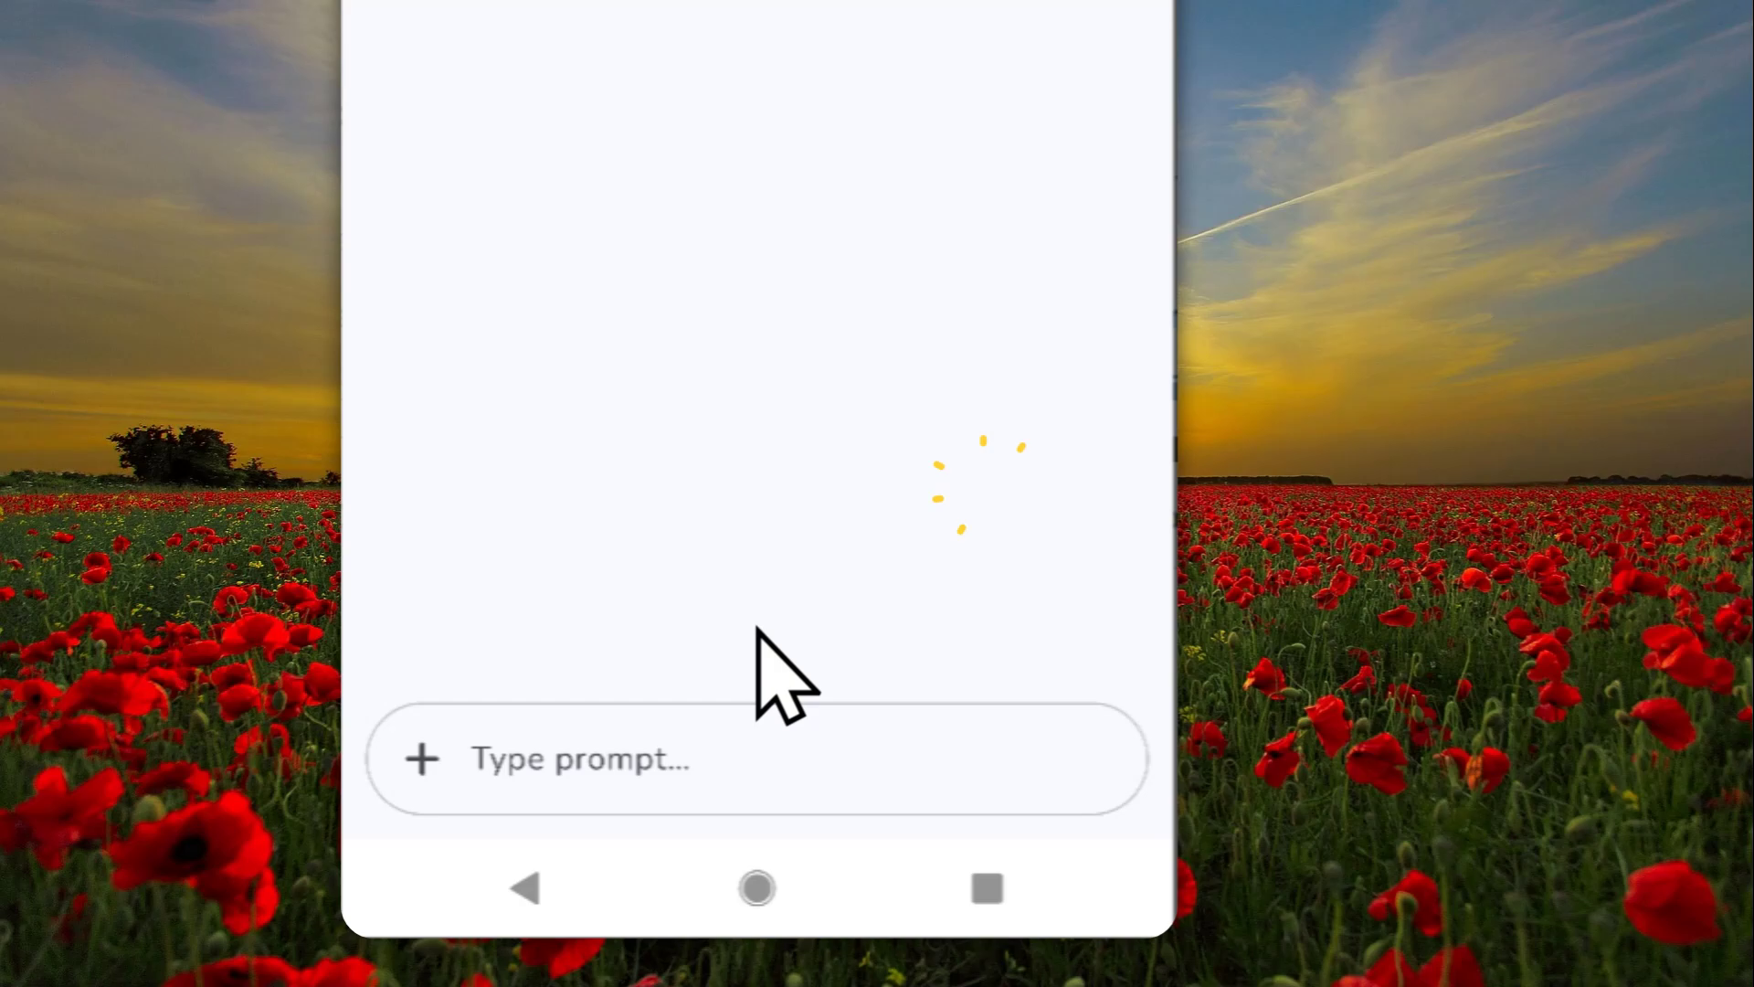
pyautogui.click(742, 757)
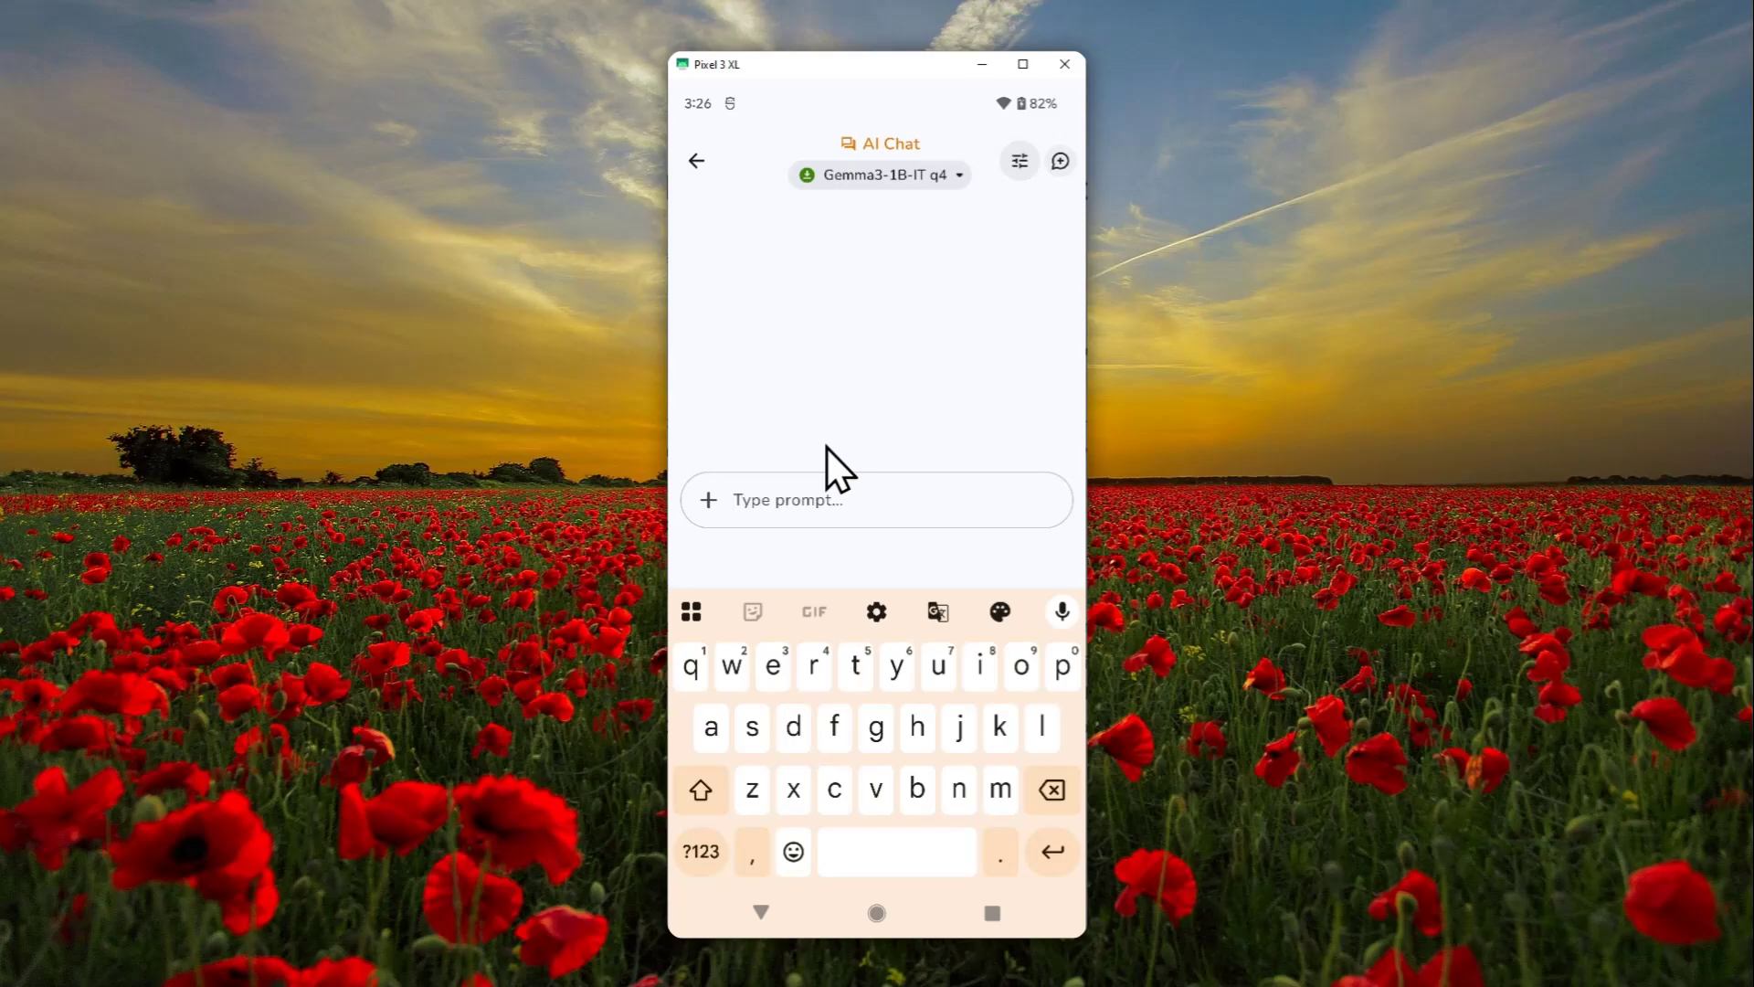
# Turn off Wi-Fi from quick settings and return to the chat's prompt field
pyautogui.moveTo(797, 92); pyautogui.dragTo(823, 279)
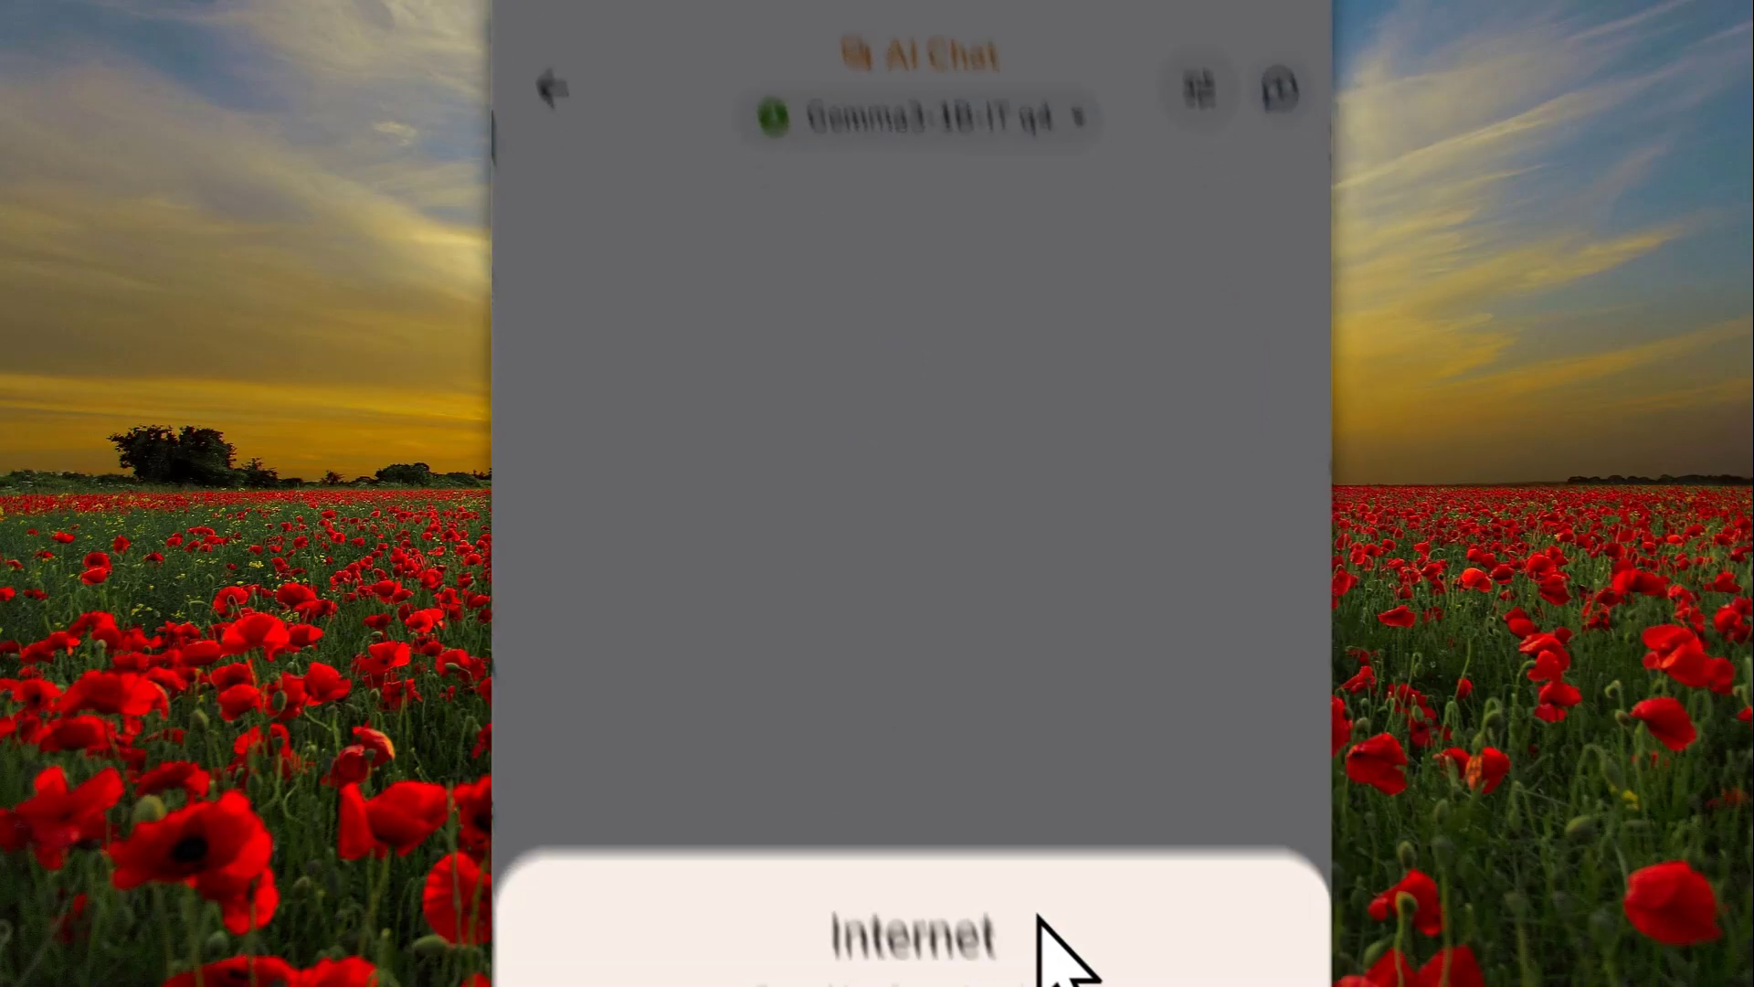
pyautogui.click(880, 445)
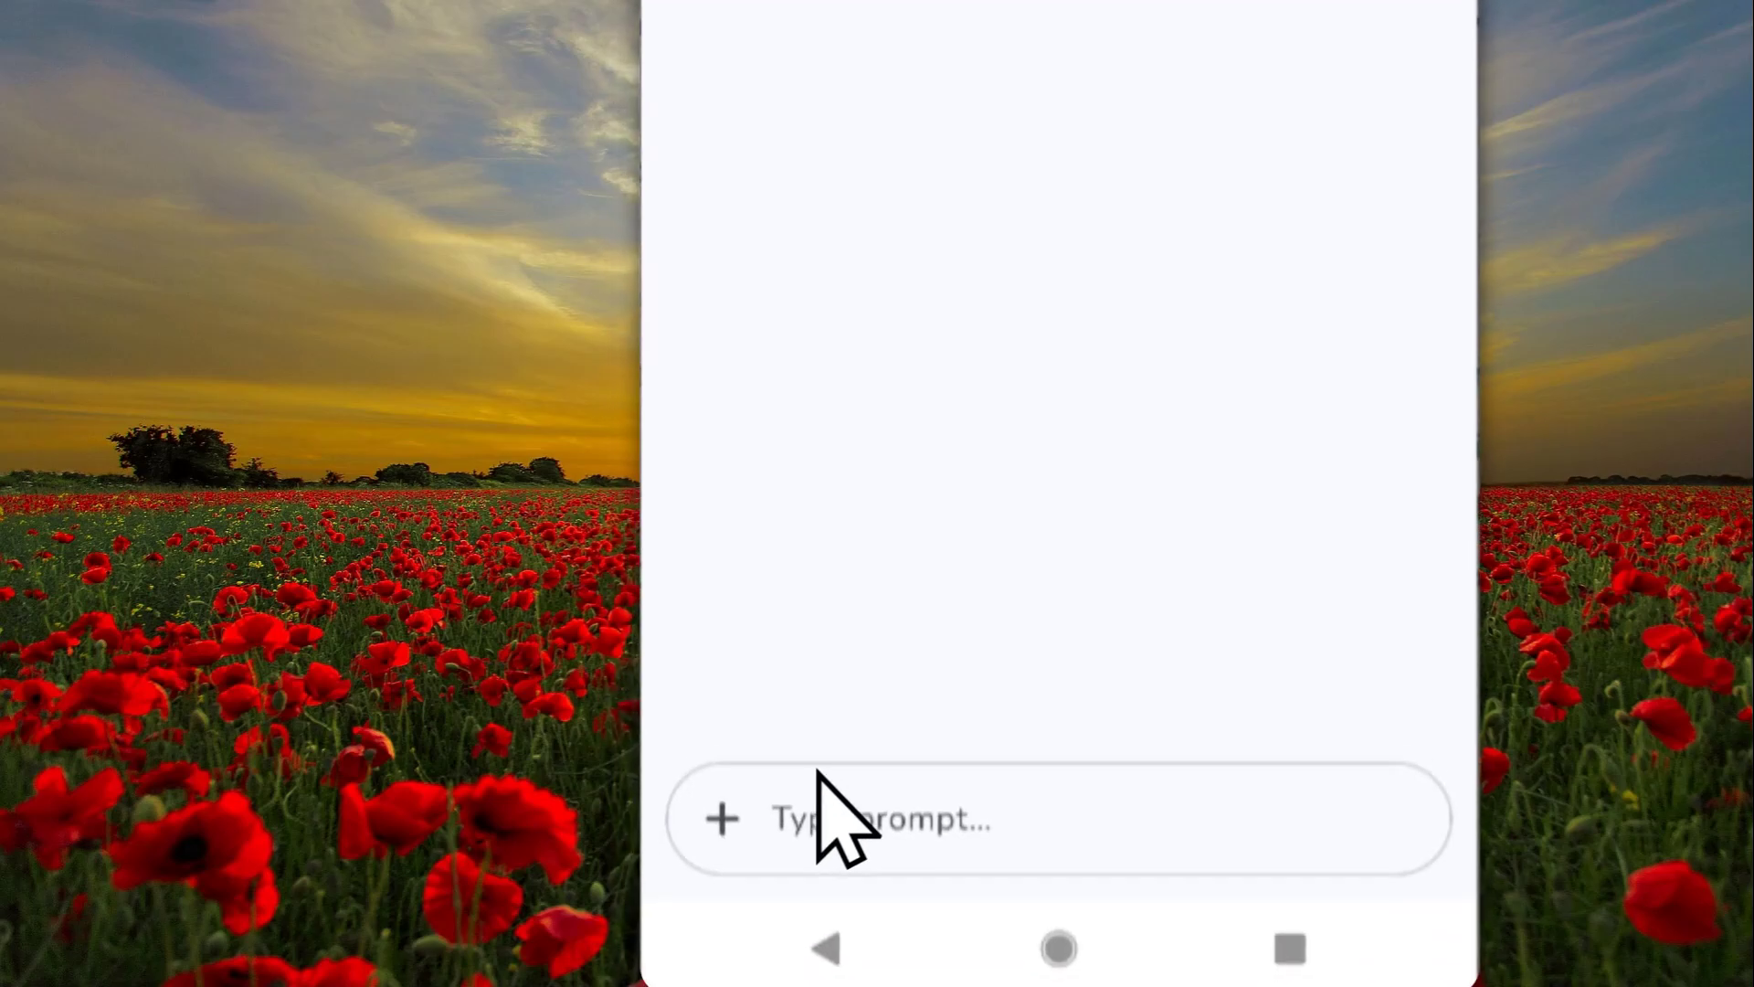
pyautogui.click(859, 796)
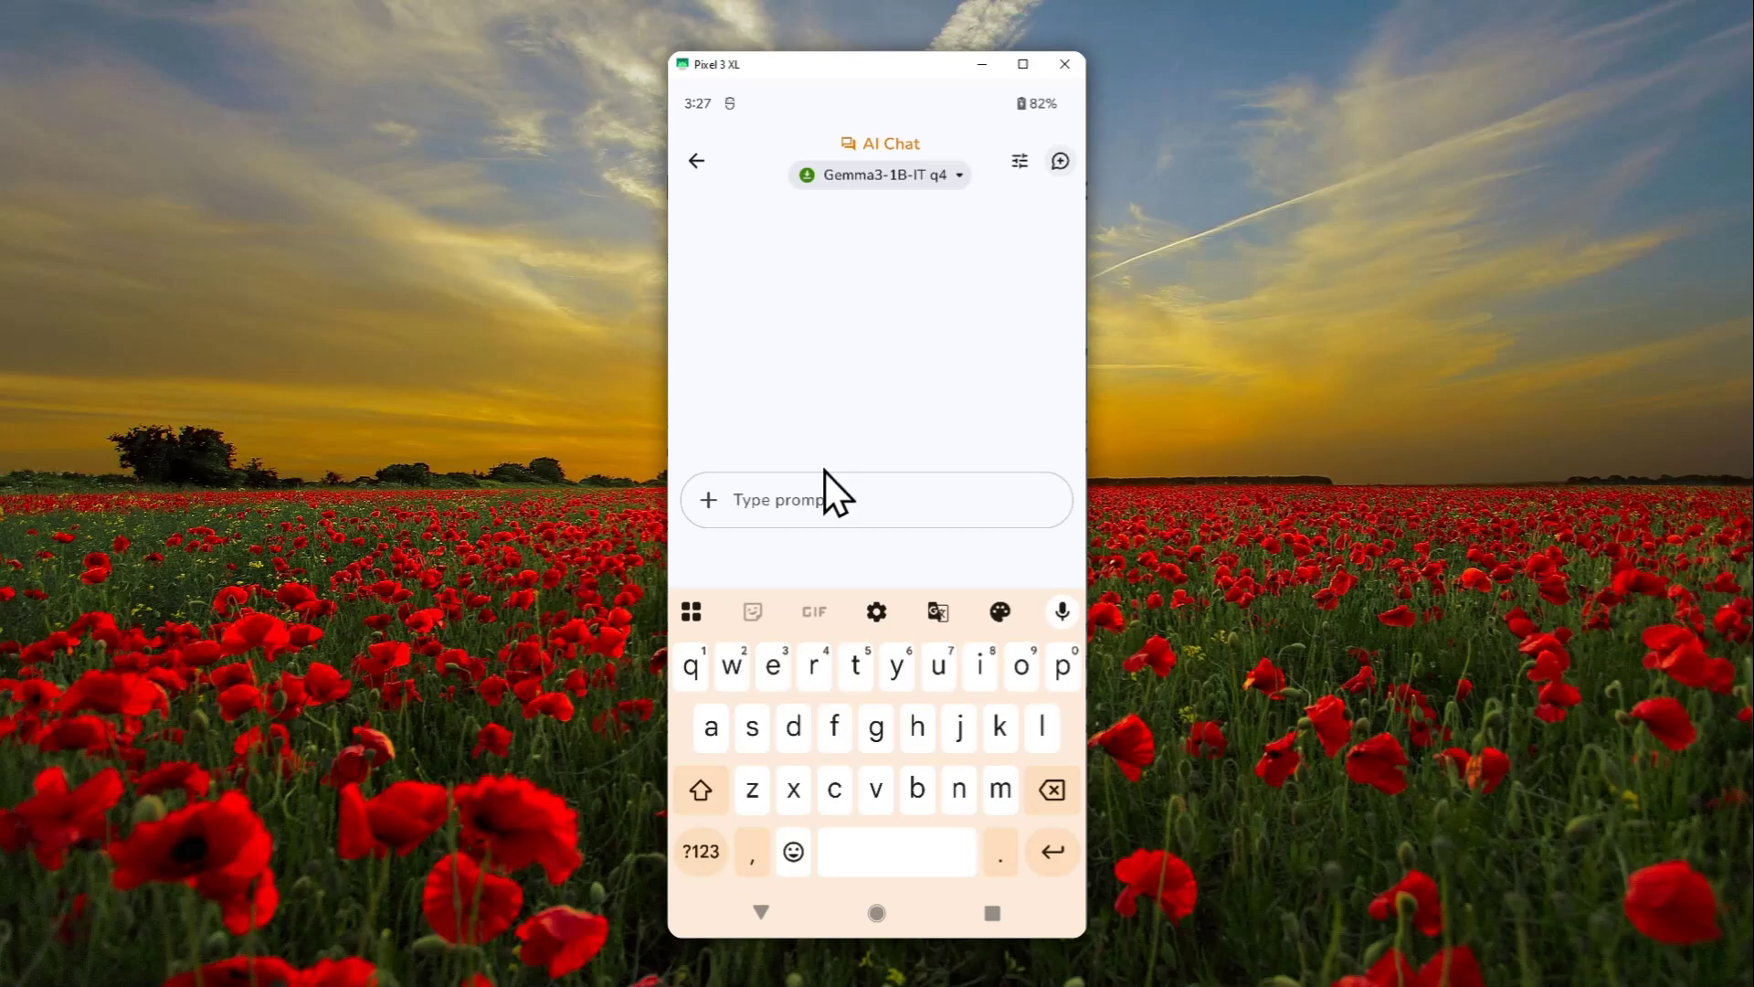
# Ask Gemma3-1B-IT q4 offline: "What are your advice for someone who is still in school?"
pyautogui.write('Wha')
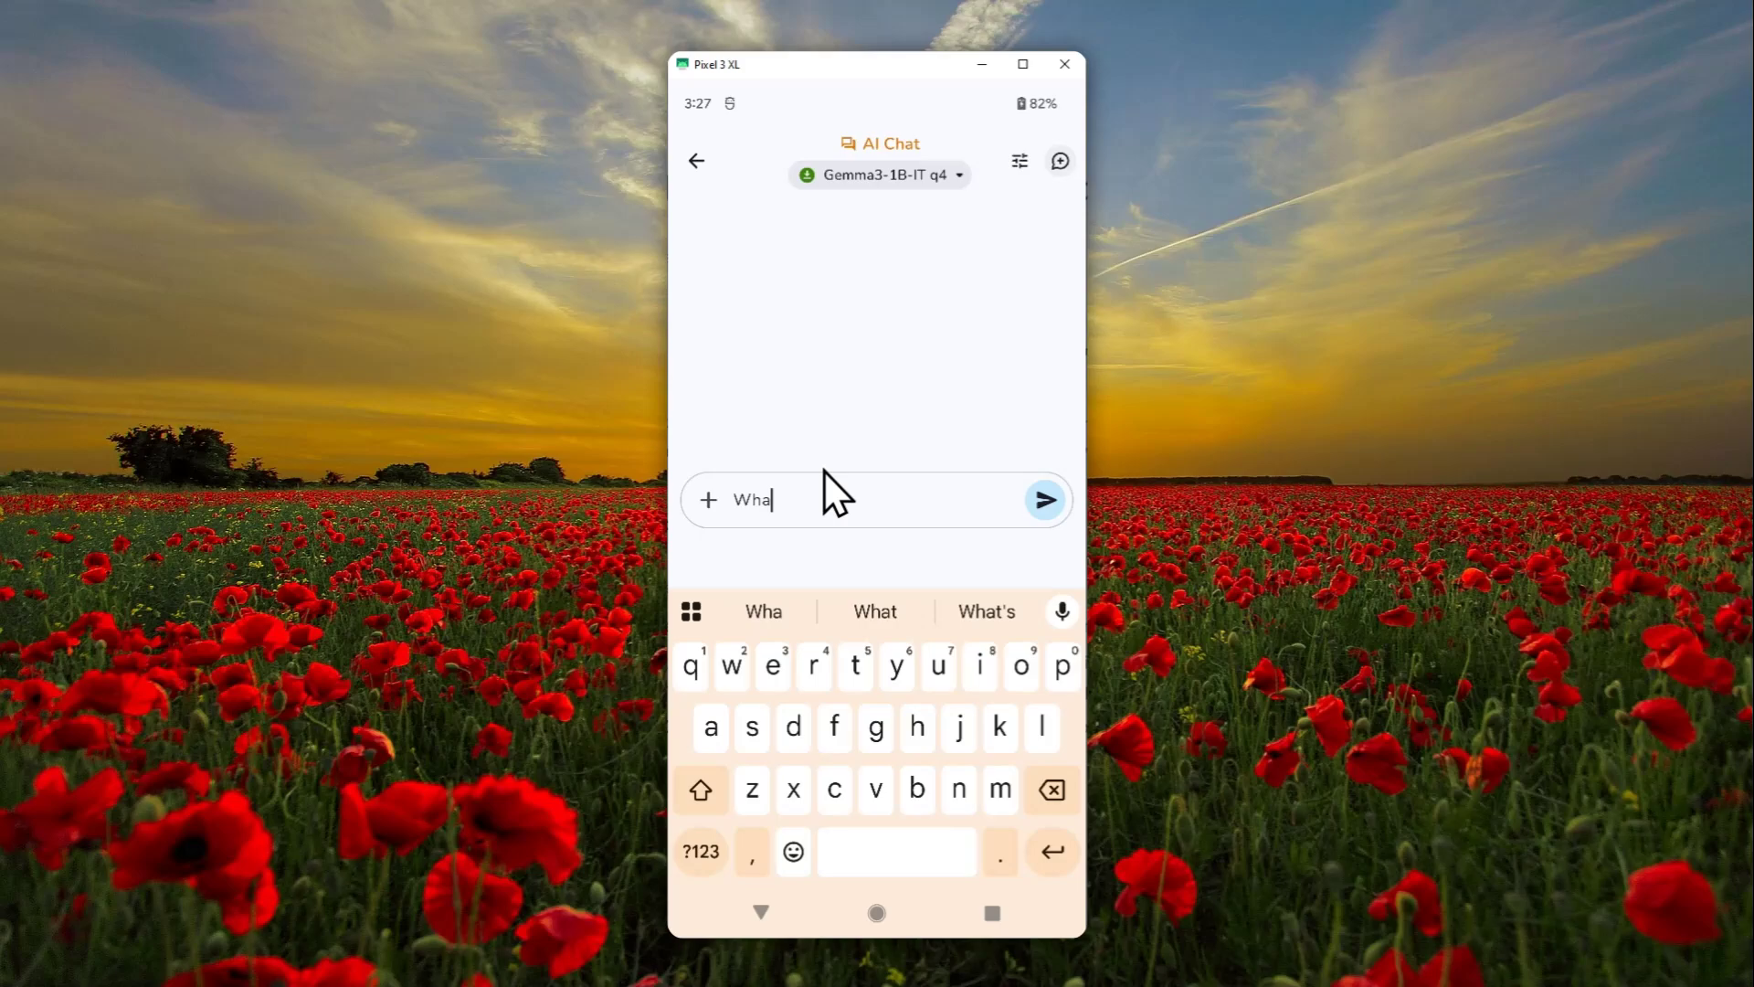
pyautogui.write('t are your ')
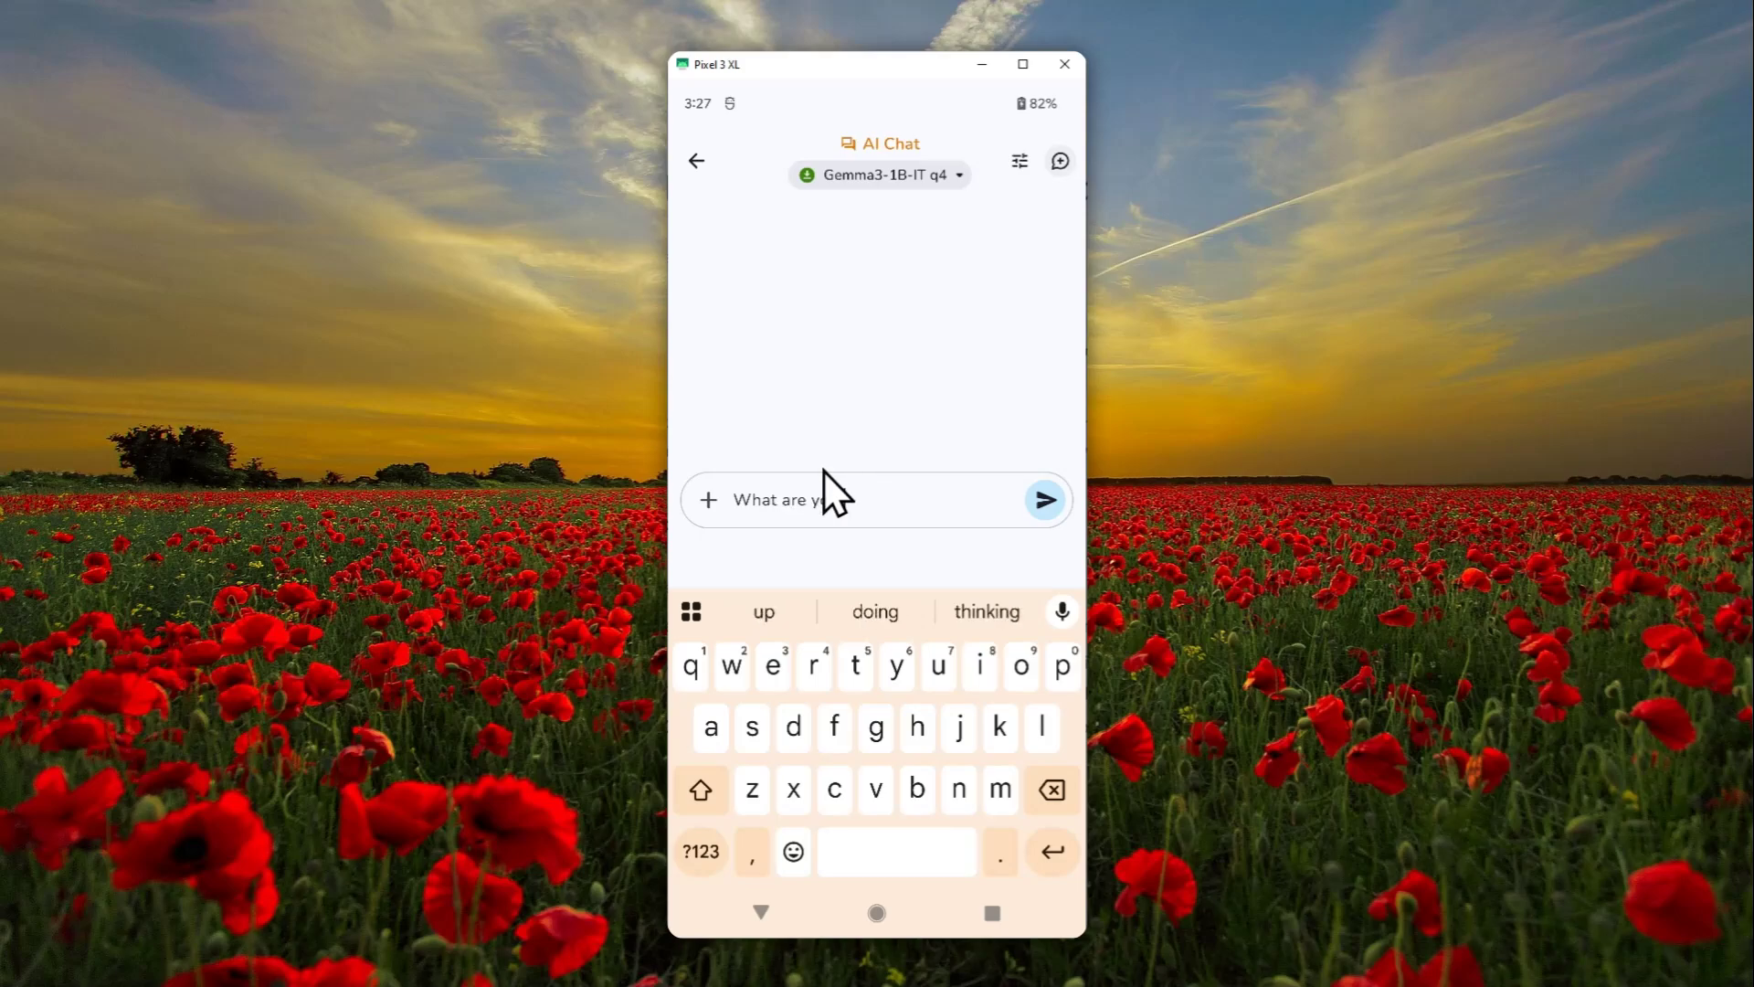
pyautogui.write('advic')
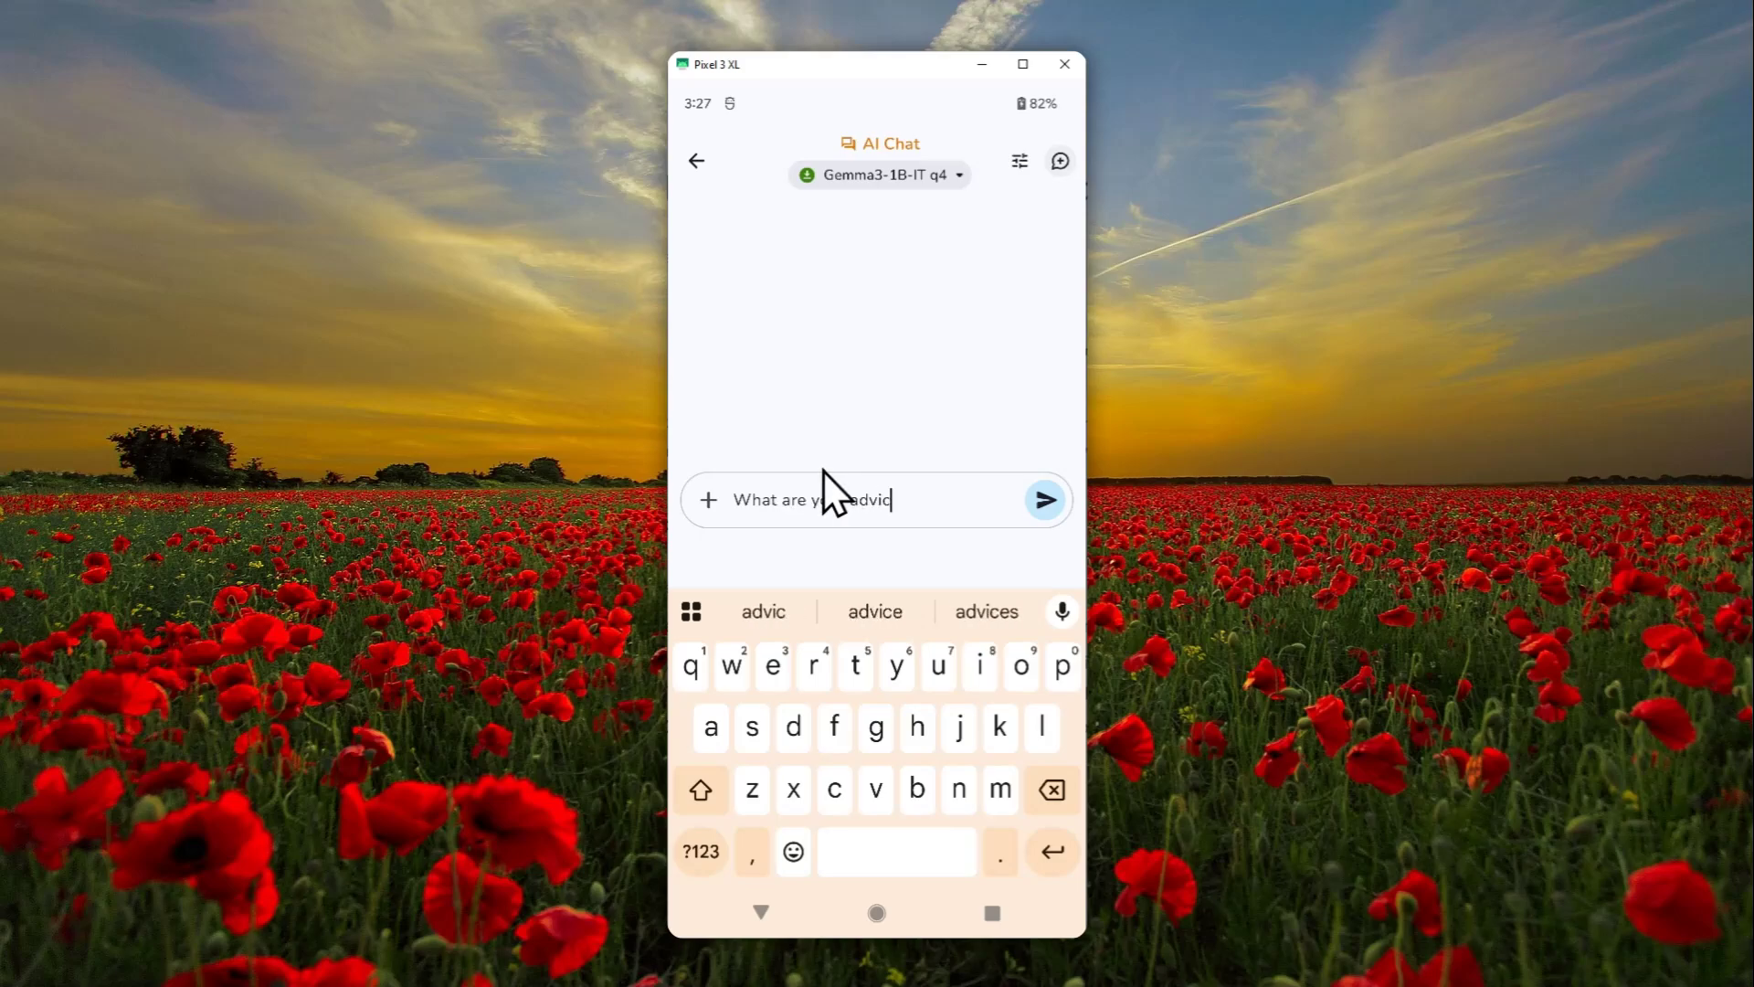
pyautogui.write('e for some')
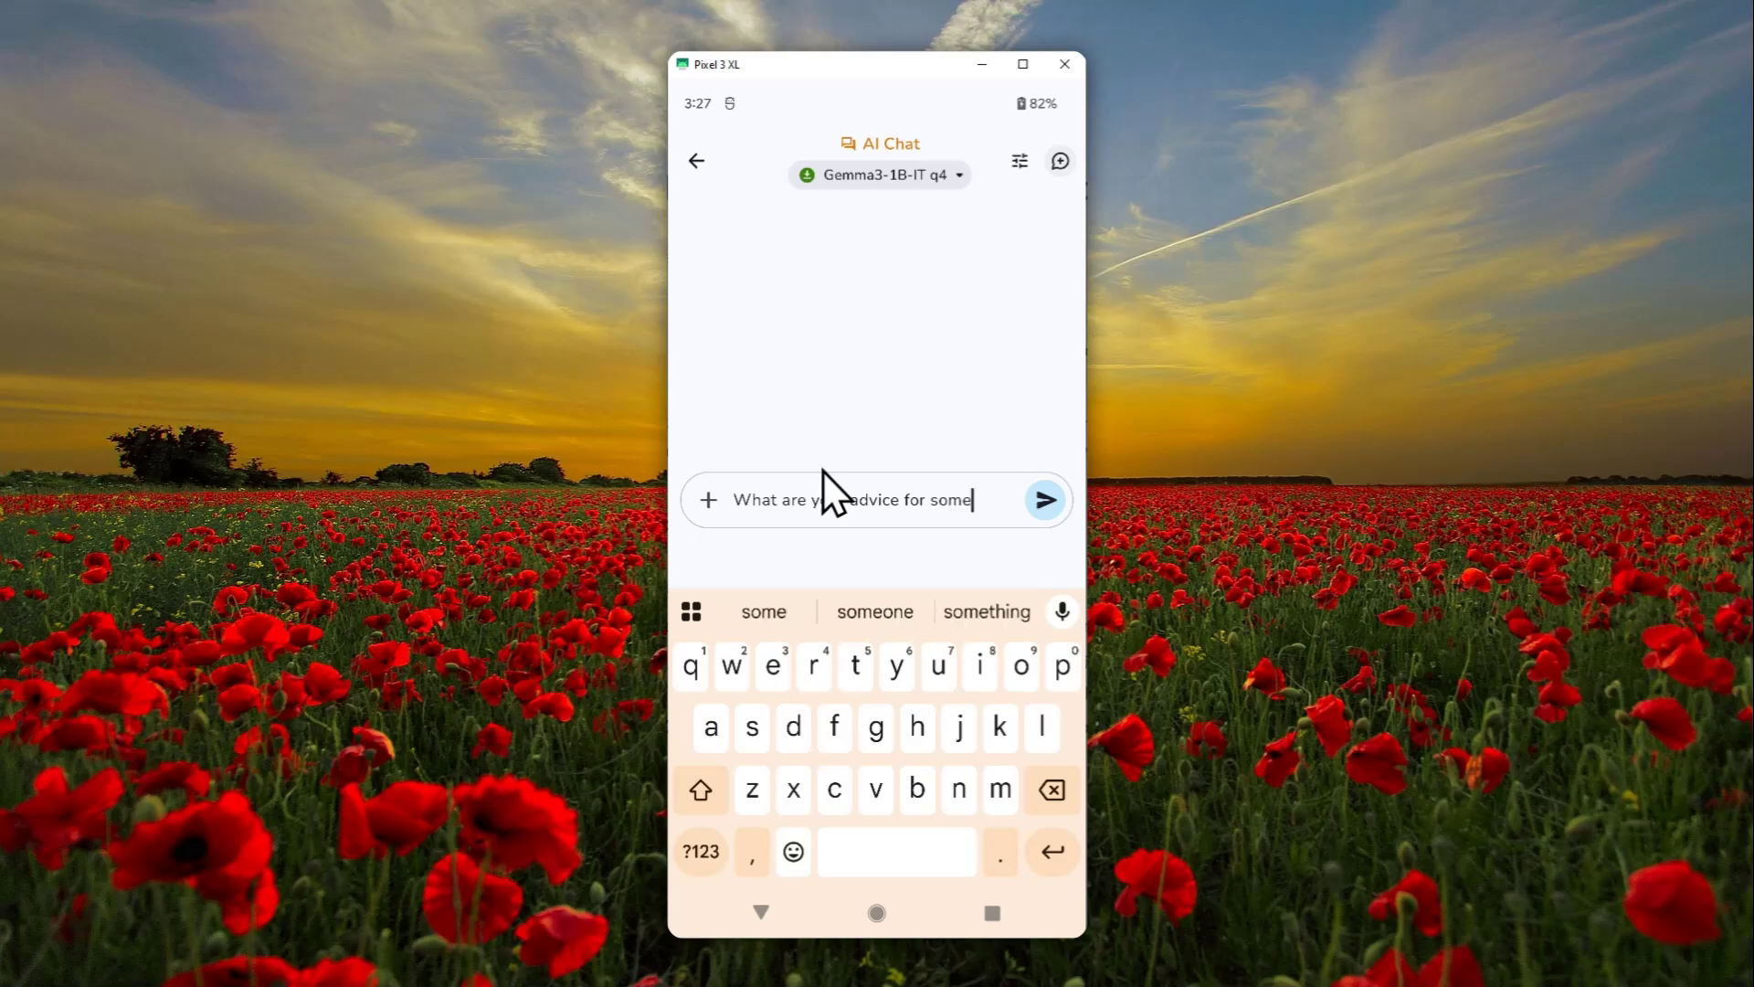
pyautogui.write('one who is sti')
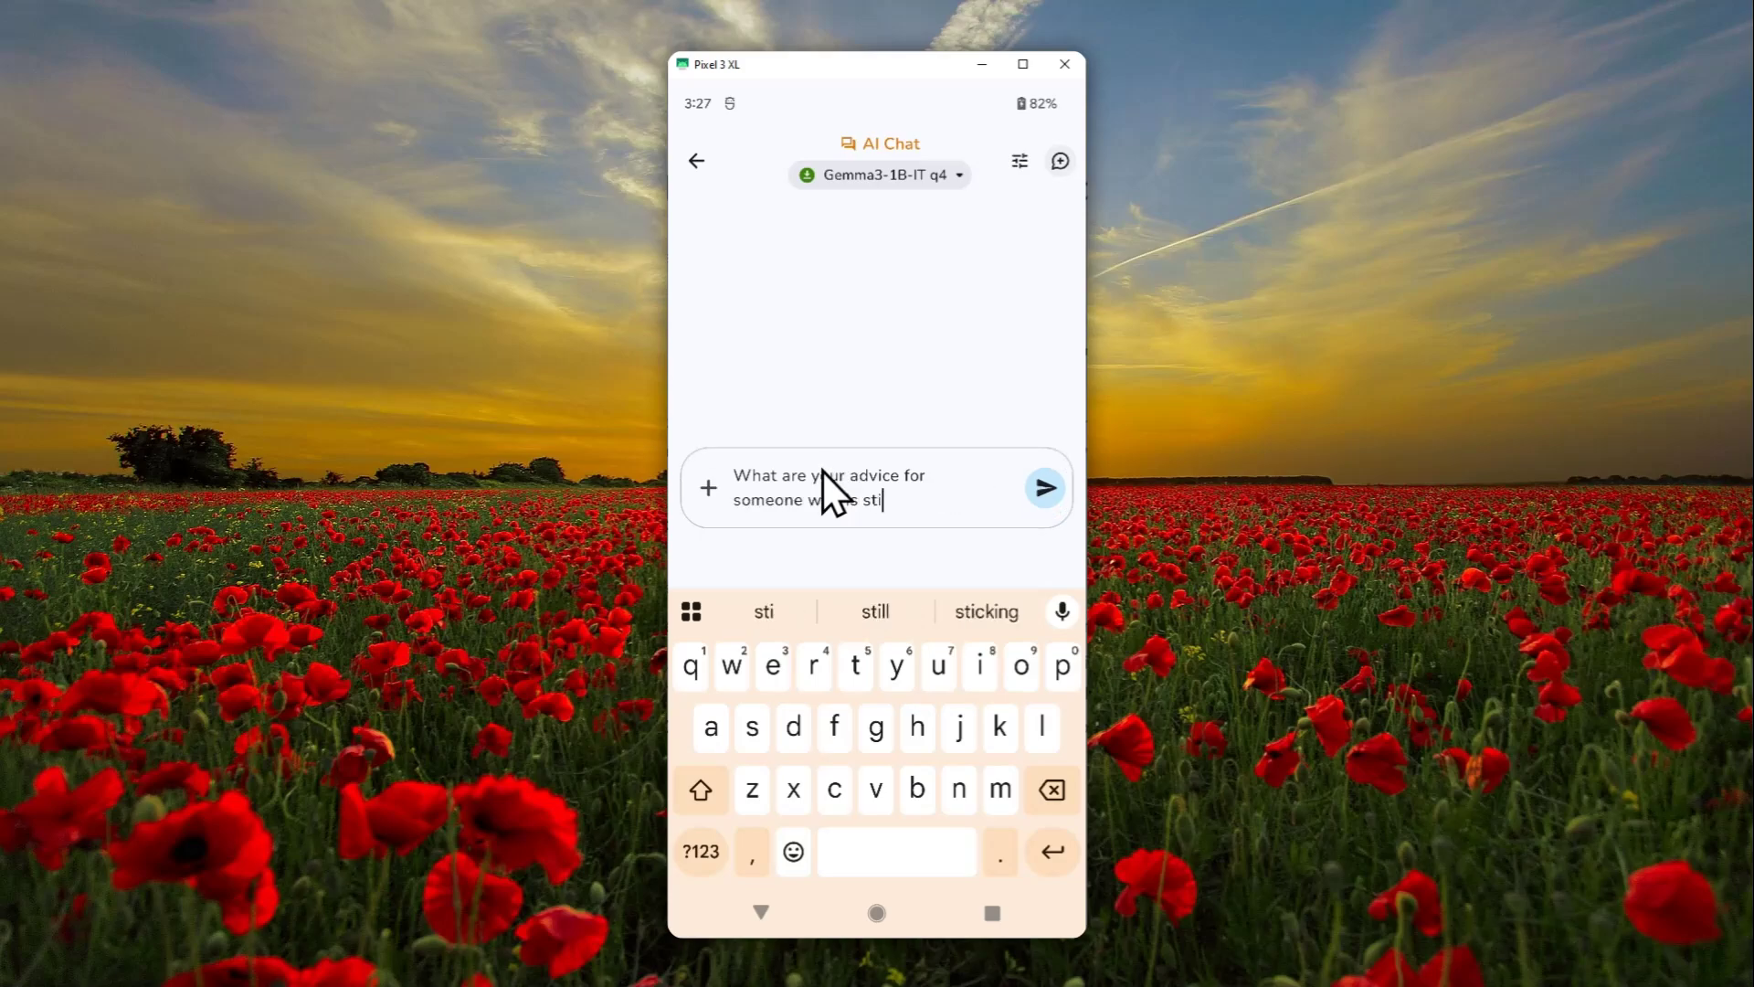
pyautogui.write('ll in school?')
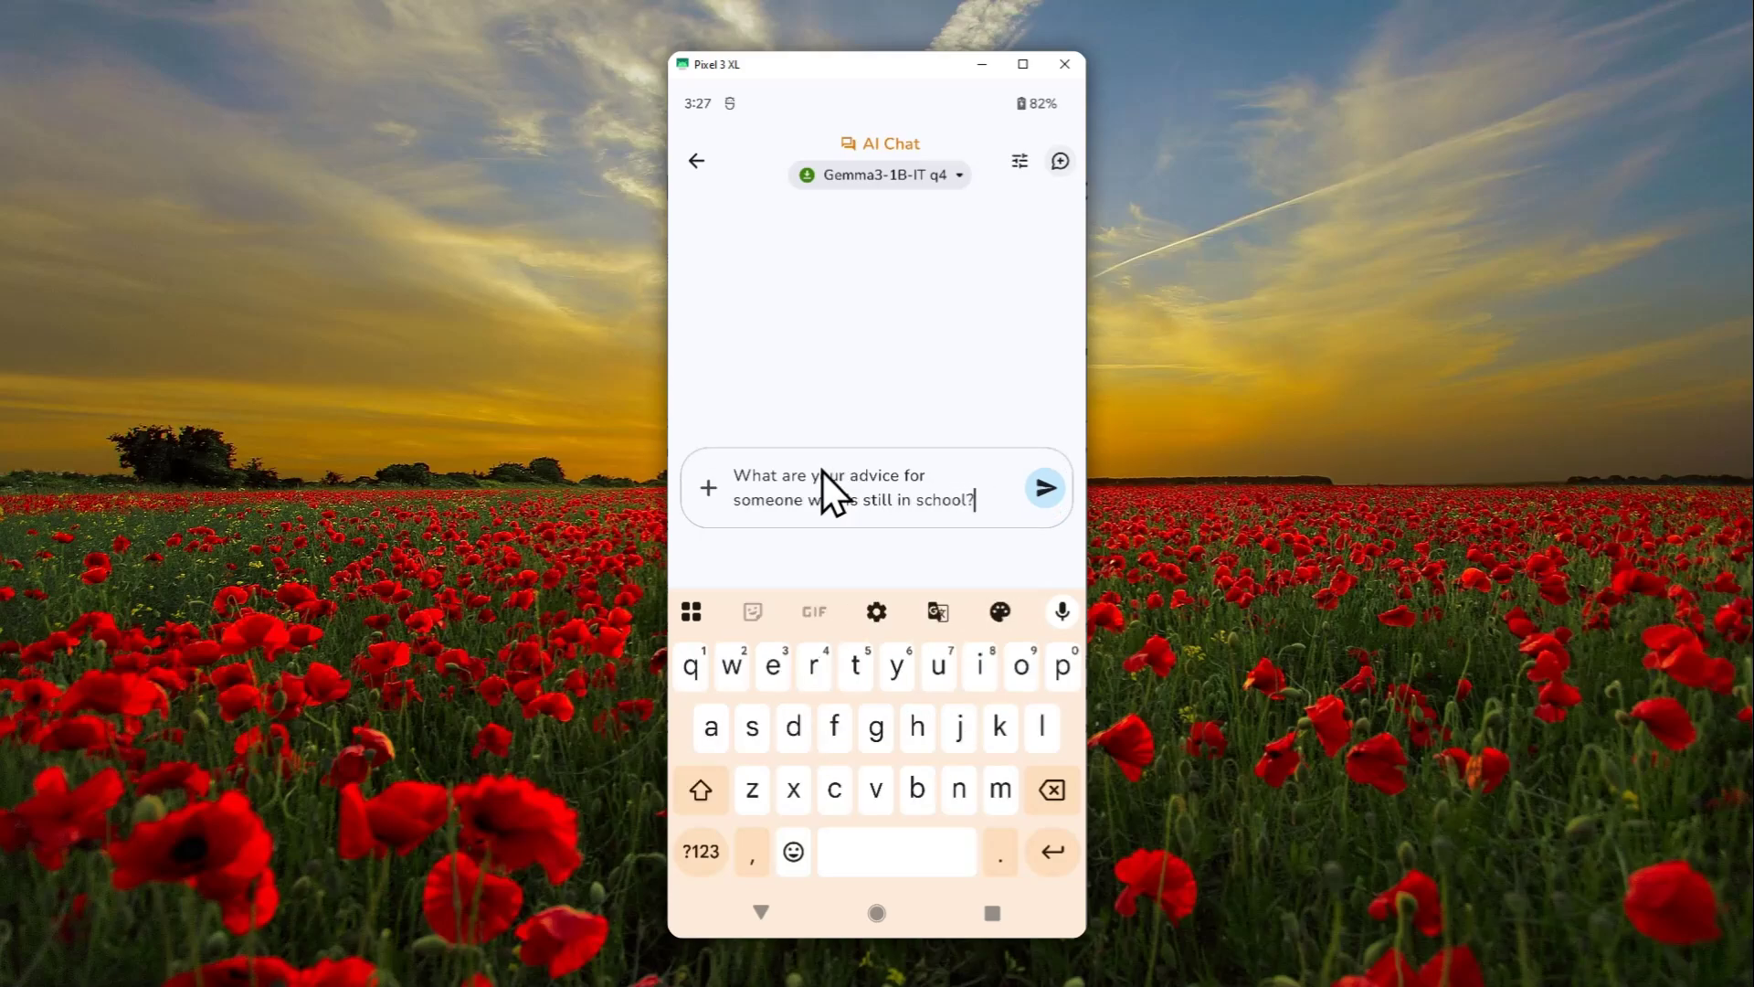
pyautogui.click(1045, 488)
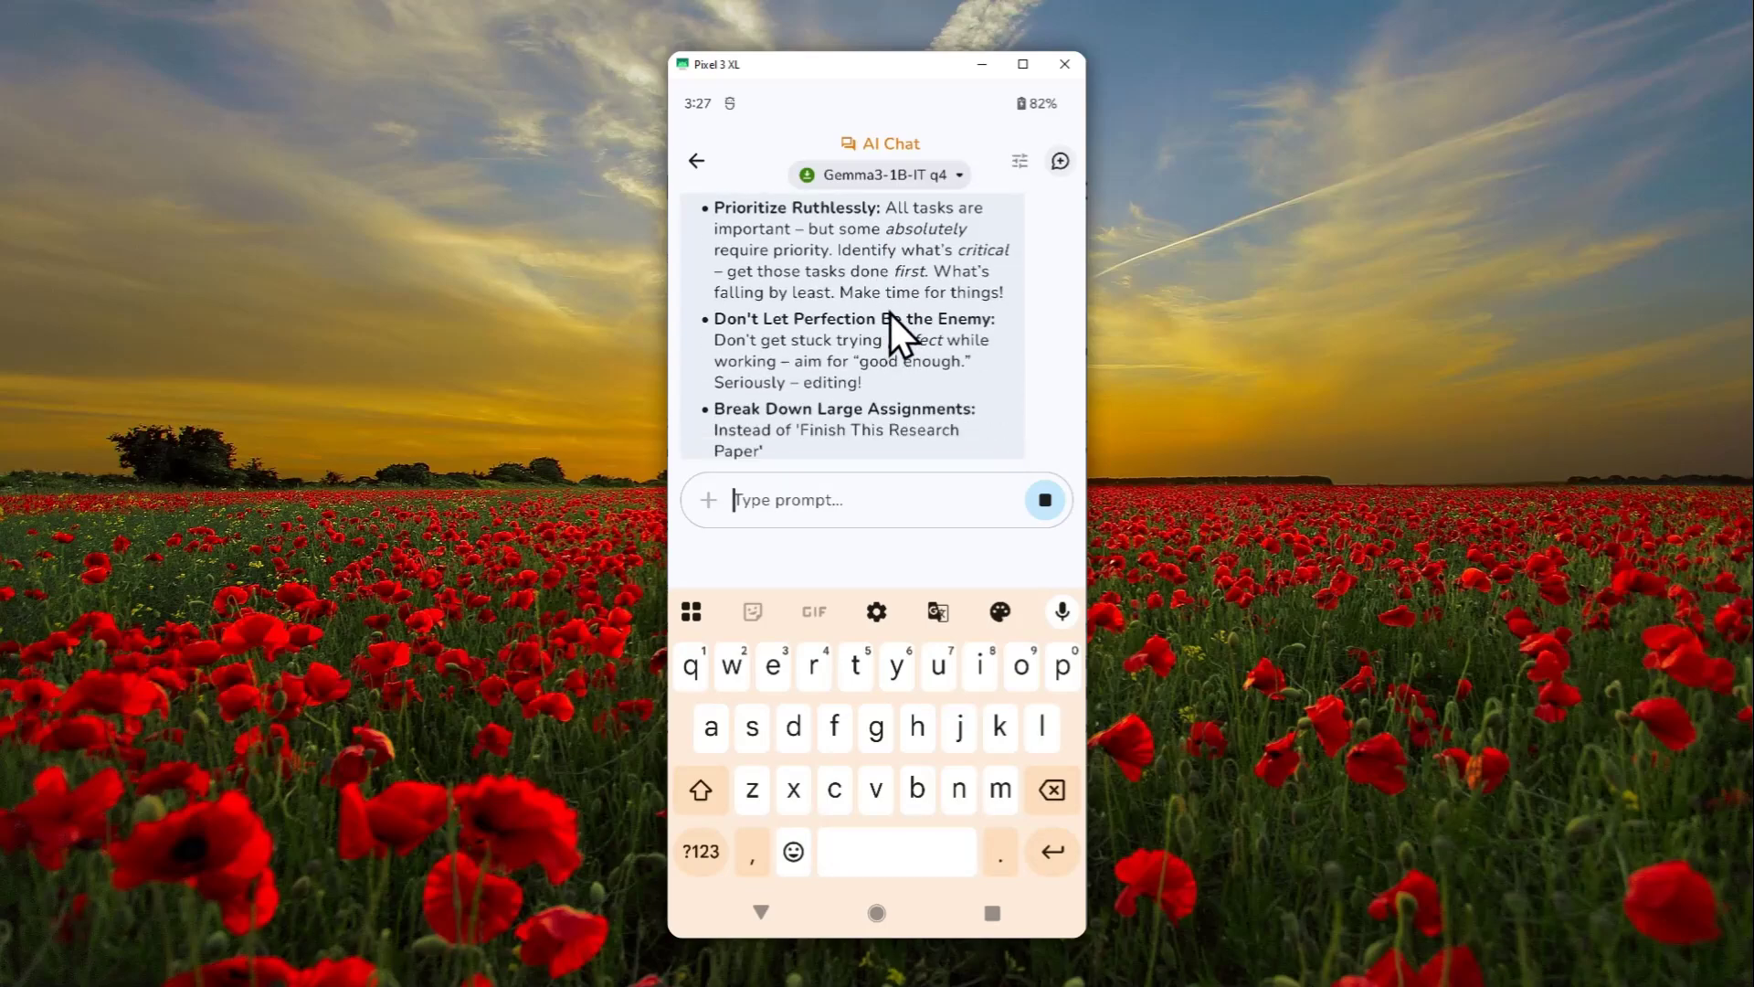
# Scroll through Gemma3's study-tips reply and bring up the Input history of earlier prompts
pyautogui.scroll(3, 901, 375)
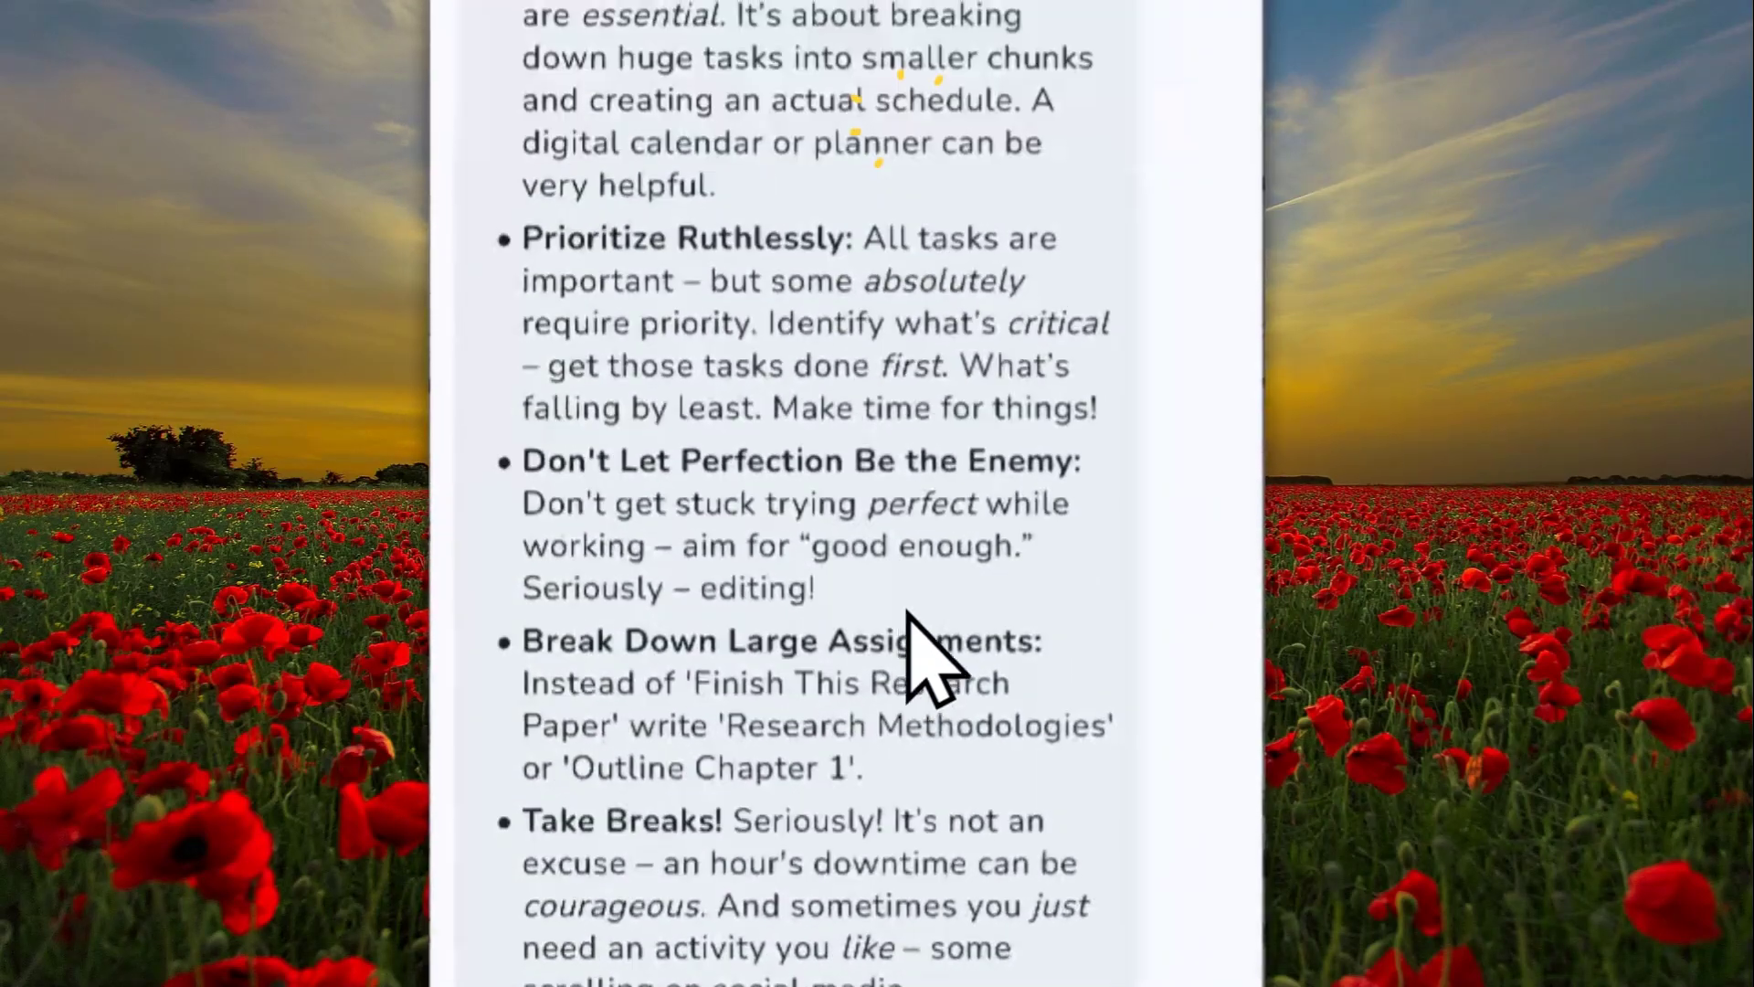
pyautogui.scroll(3, 862, 235)
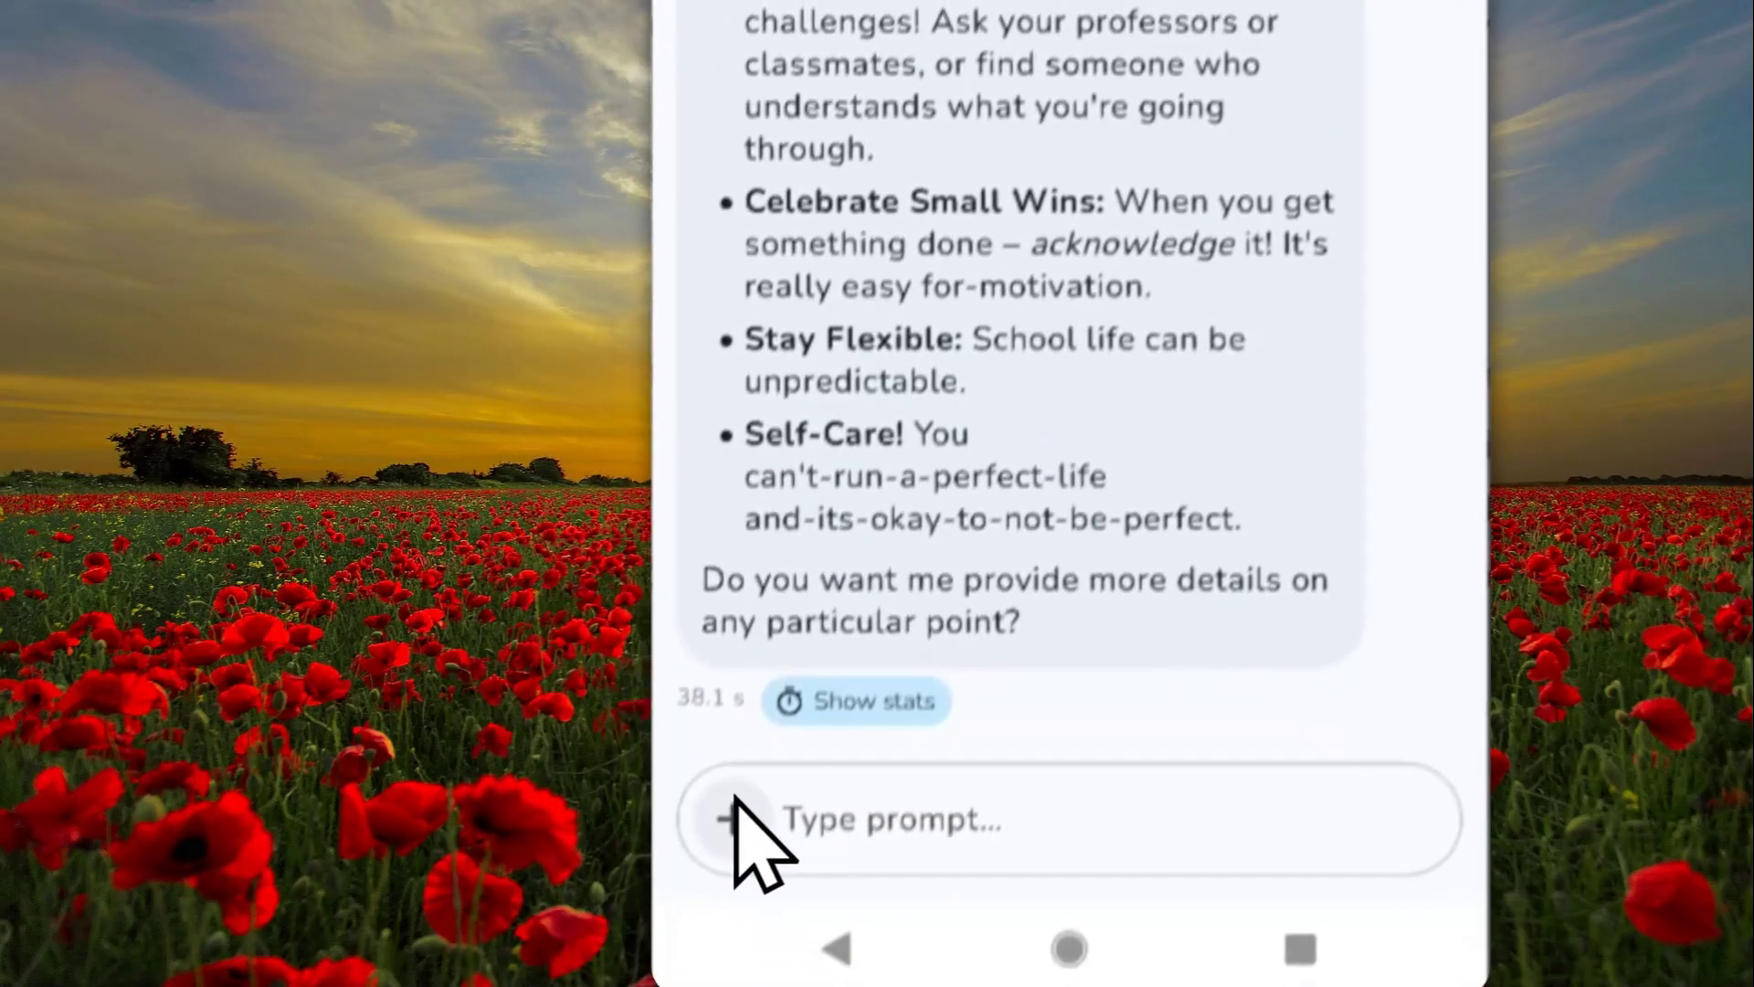
pyautogui.click(735, 810)
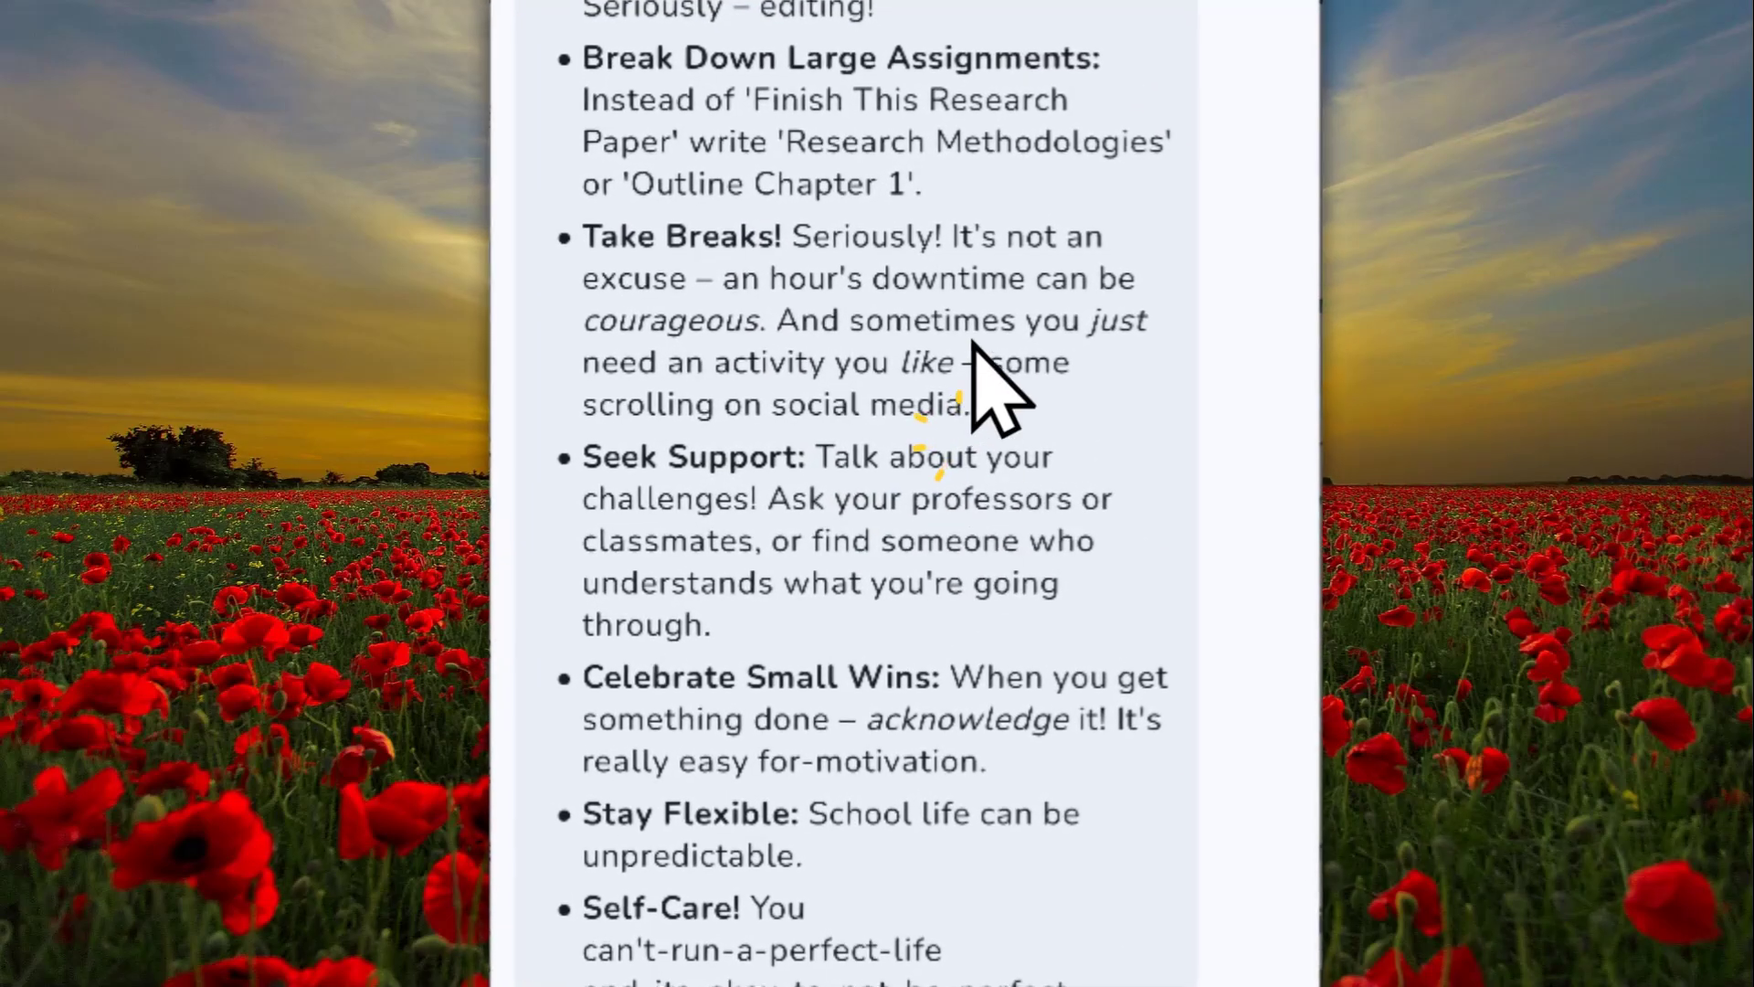
# Scroll the Input history, then leave the chat for the AI Chat models list
pyautogui.scroll(3, 858, 391)
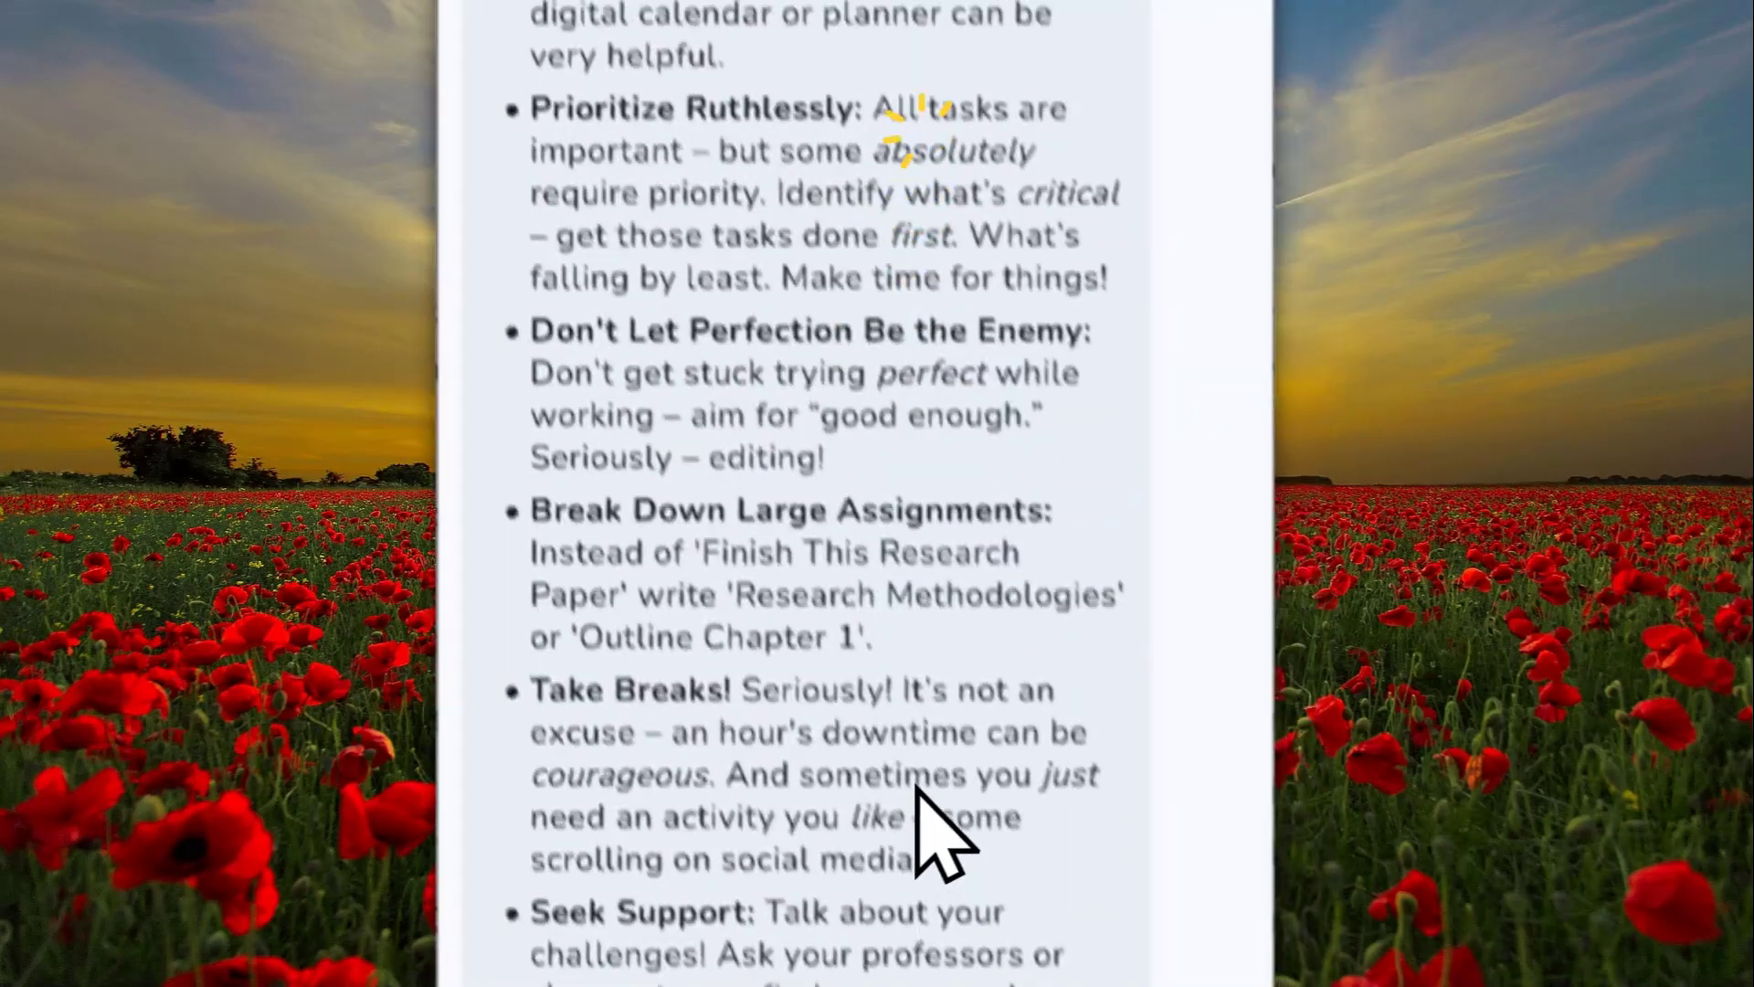
pyautogui.scroll(5, 917, 787)
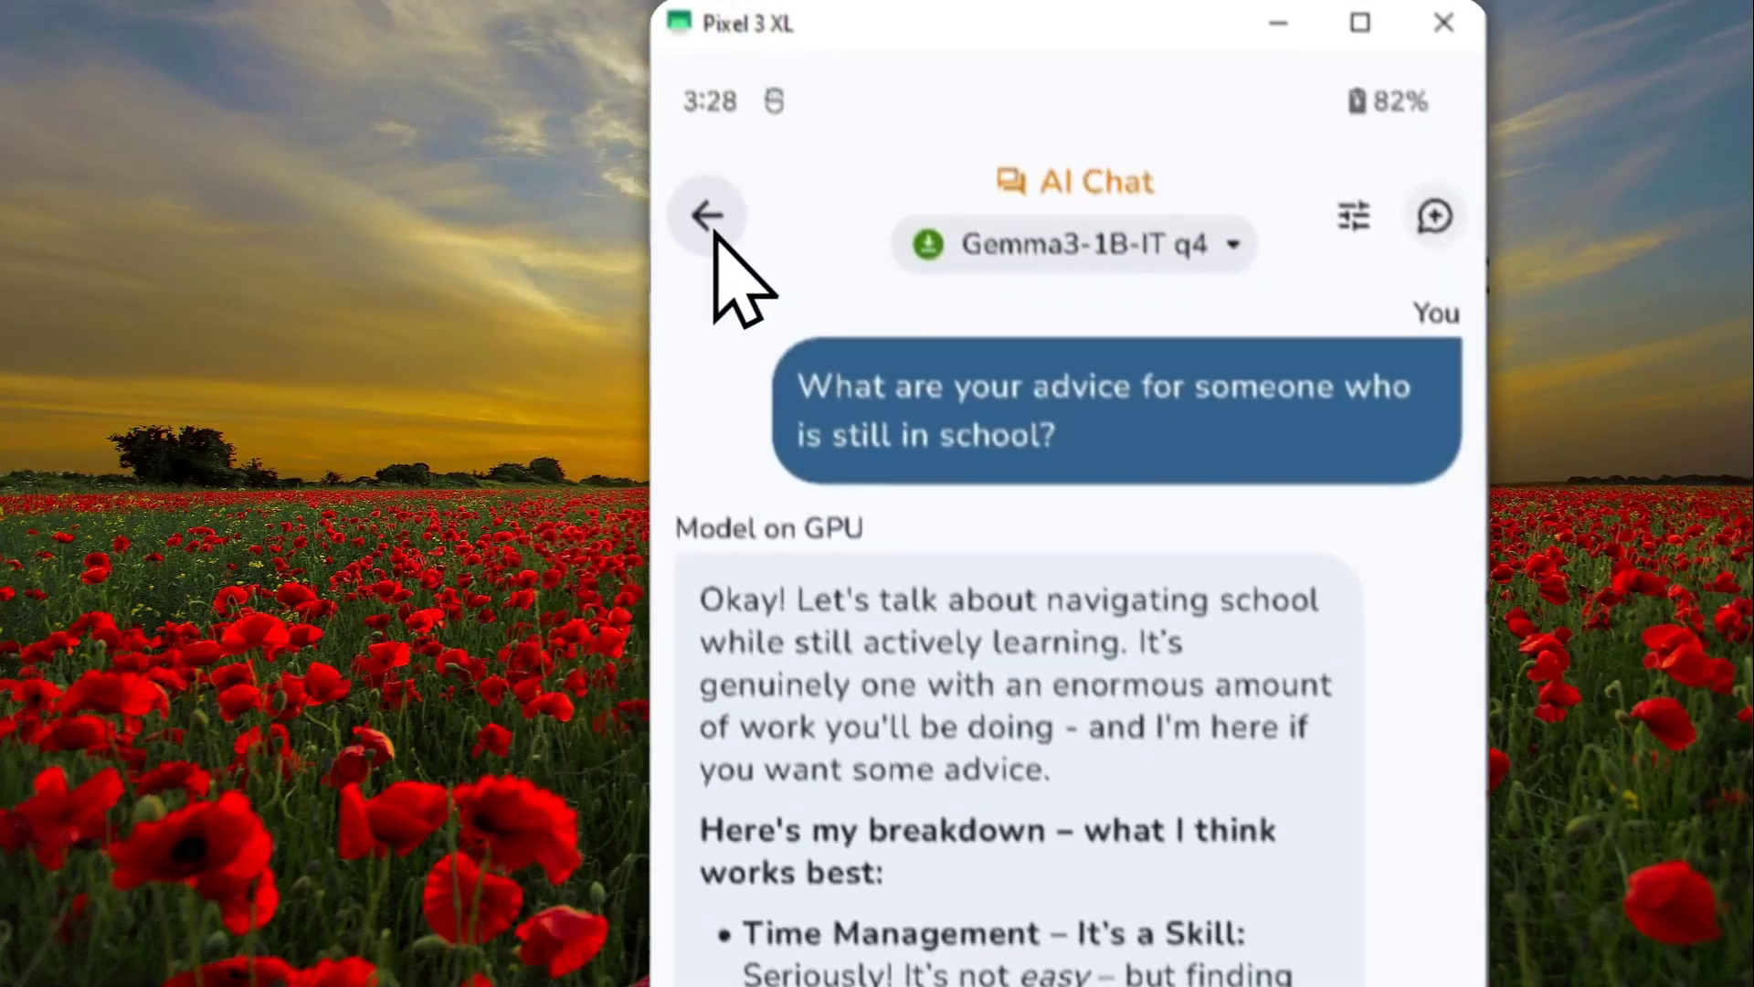
pyautogui.click(713, 224)
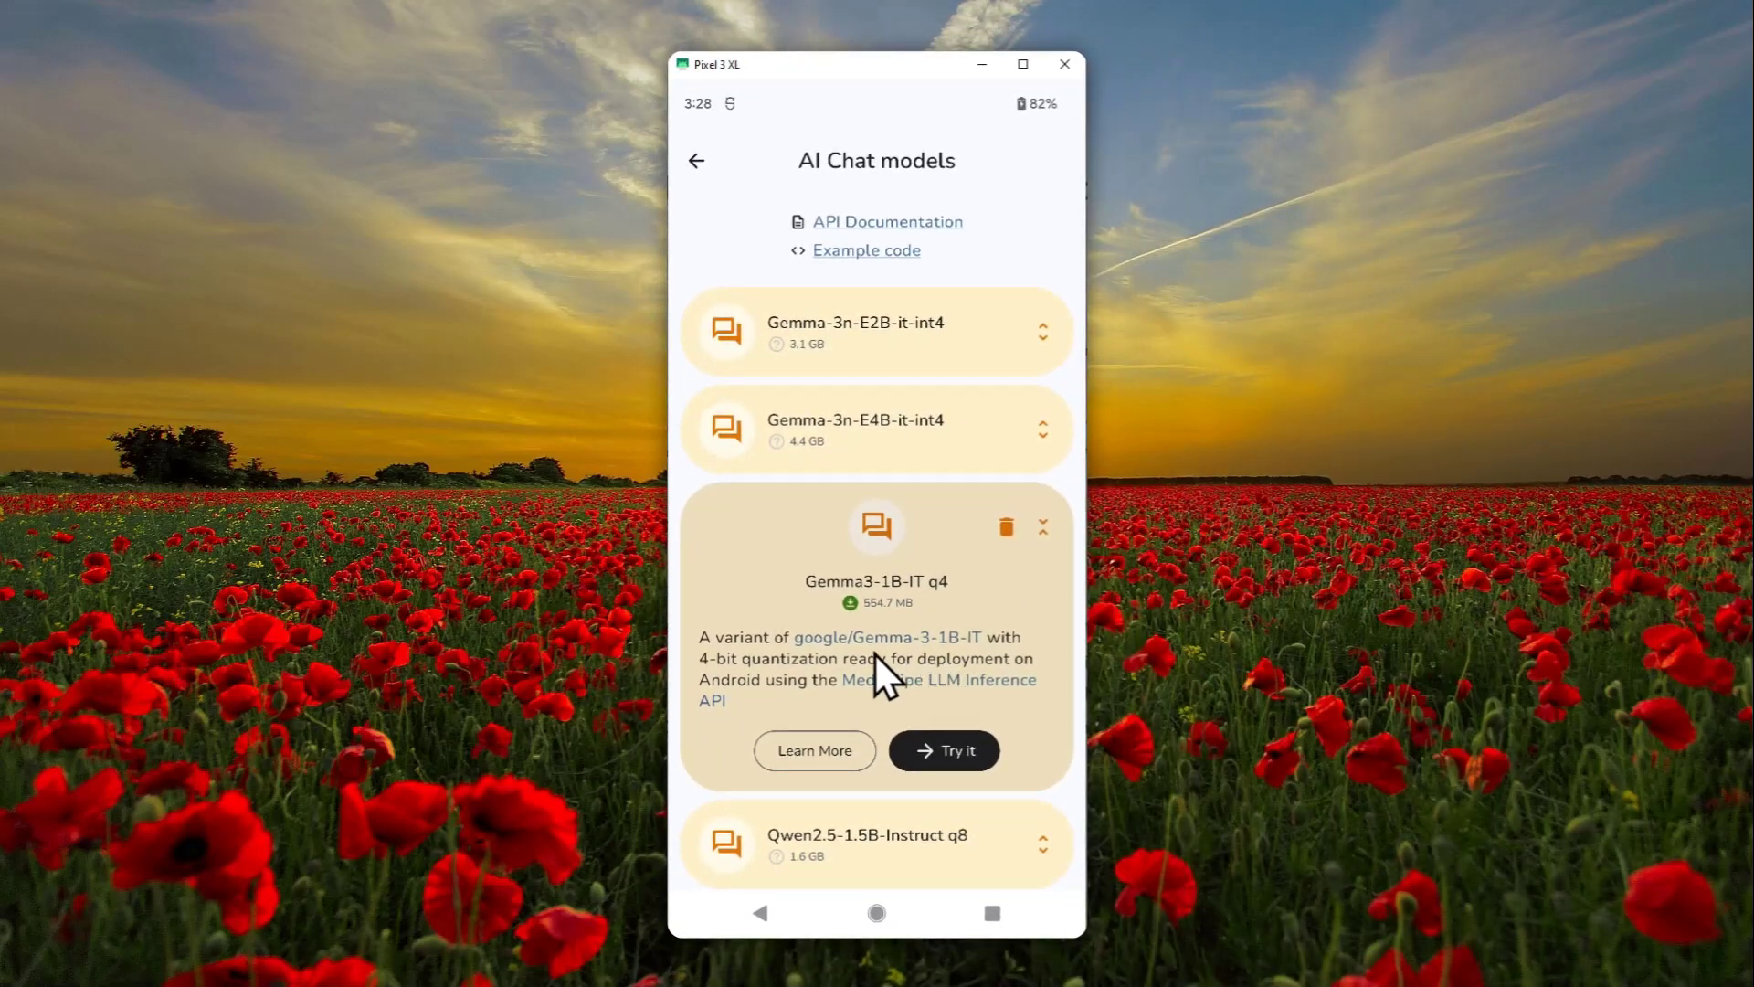
# Go back from the AI Chat models list to the gallery's home screen
pyautogui.click(696, 159)
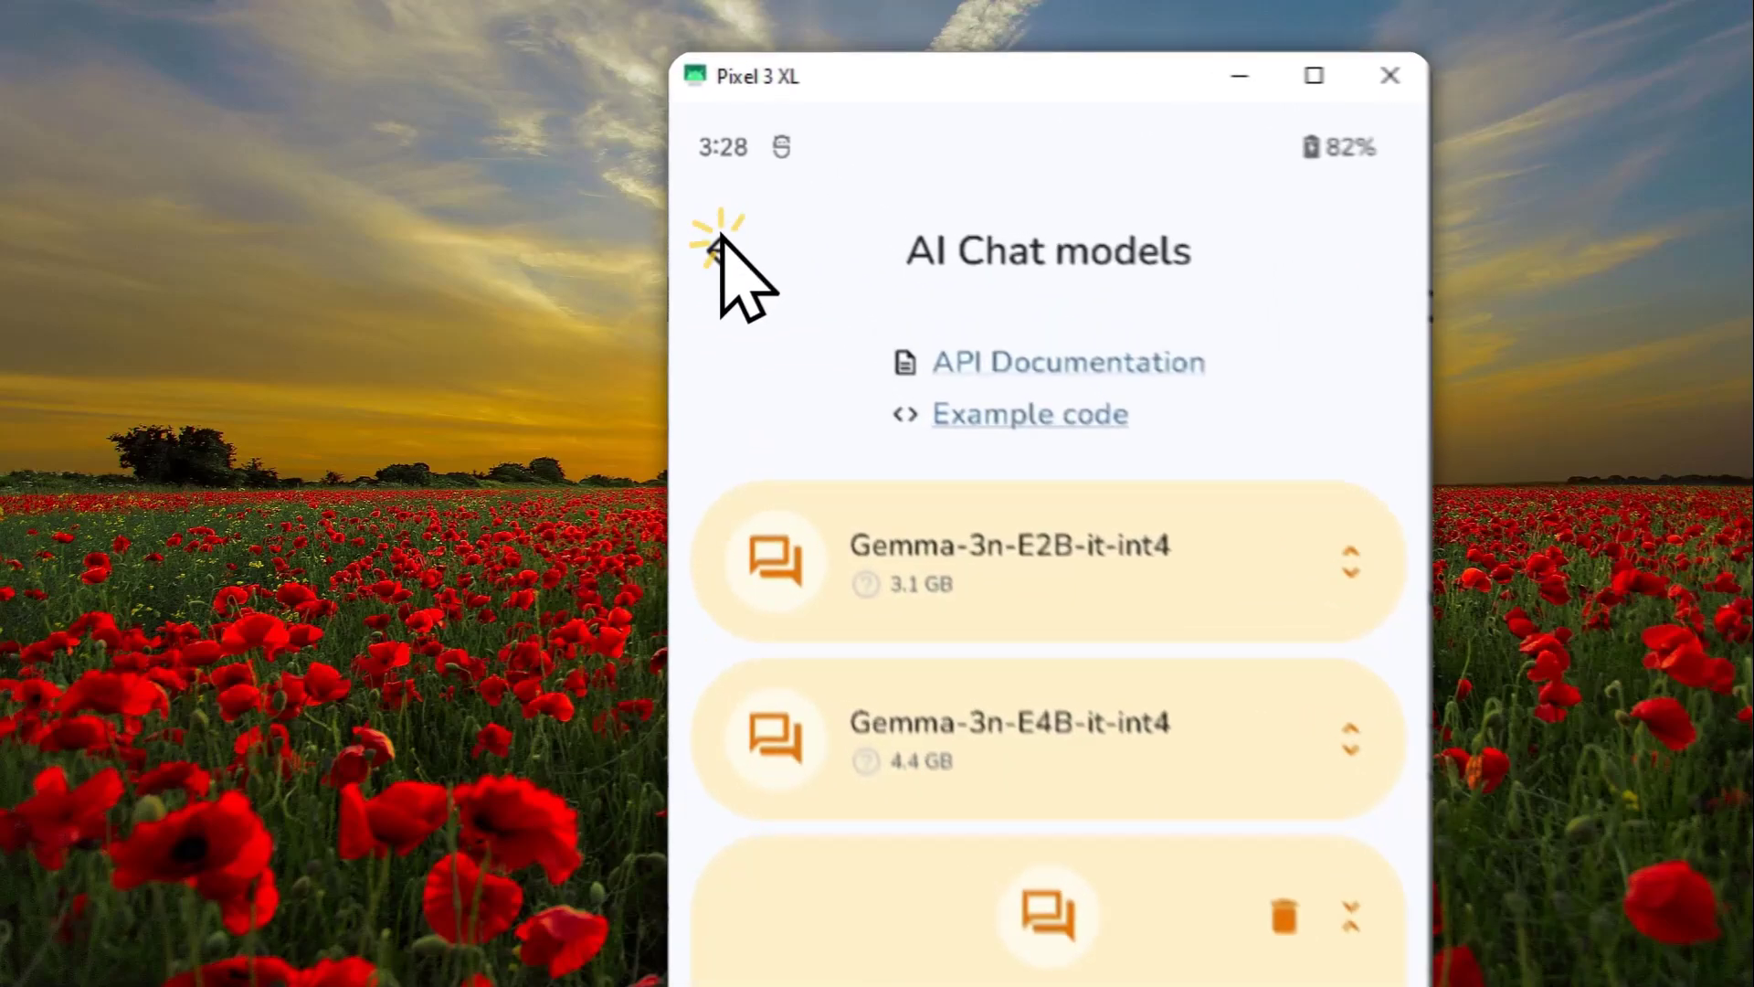